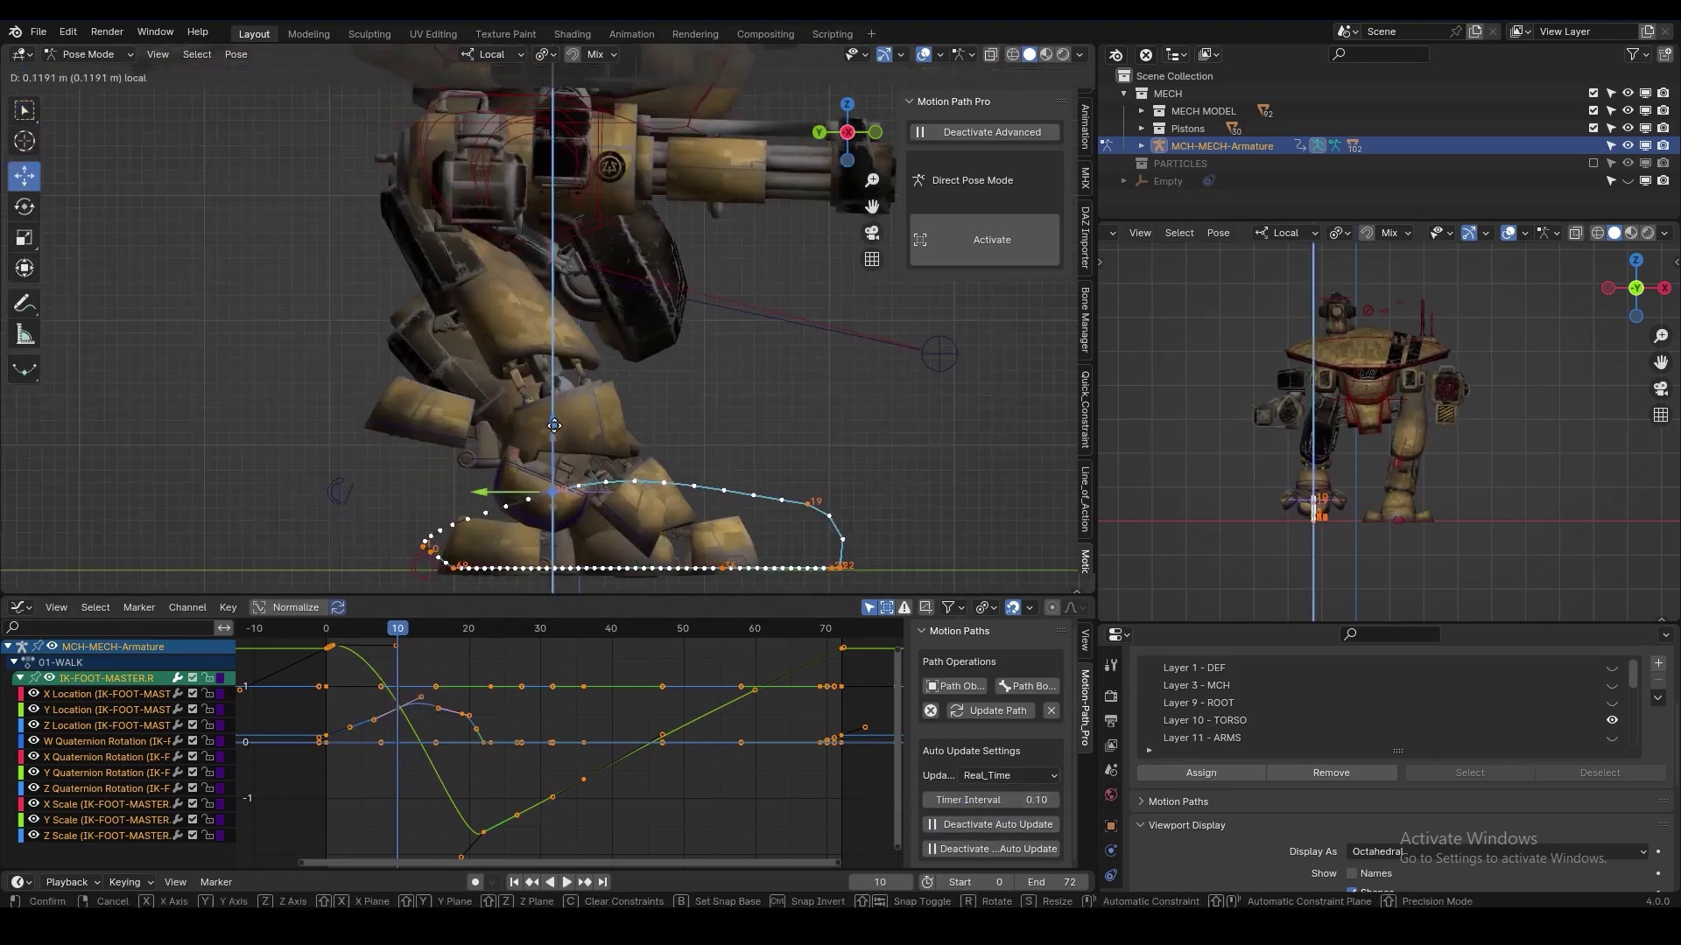
Step: Confirm the foot controller bone's new position with a left-click
{"action": "left_click", "coordinate": [569, 422]}
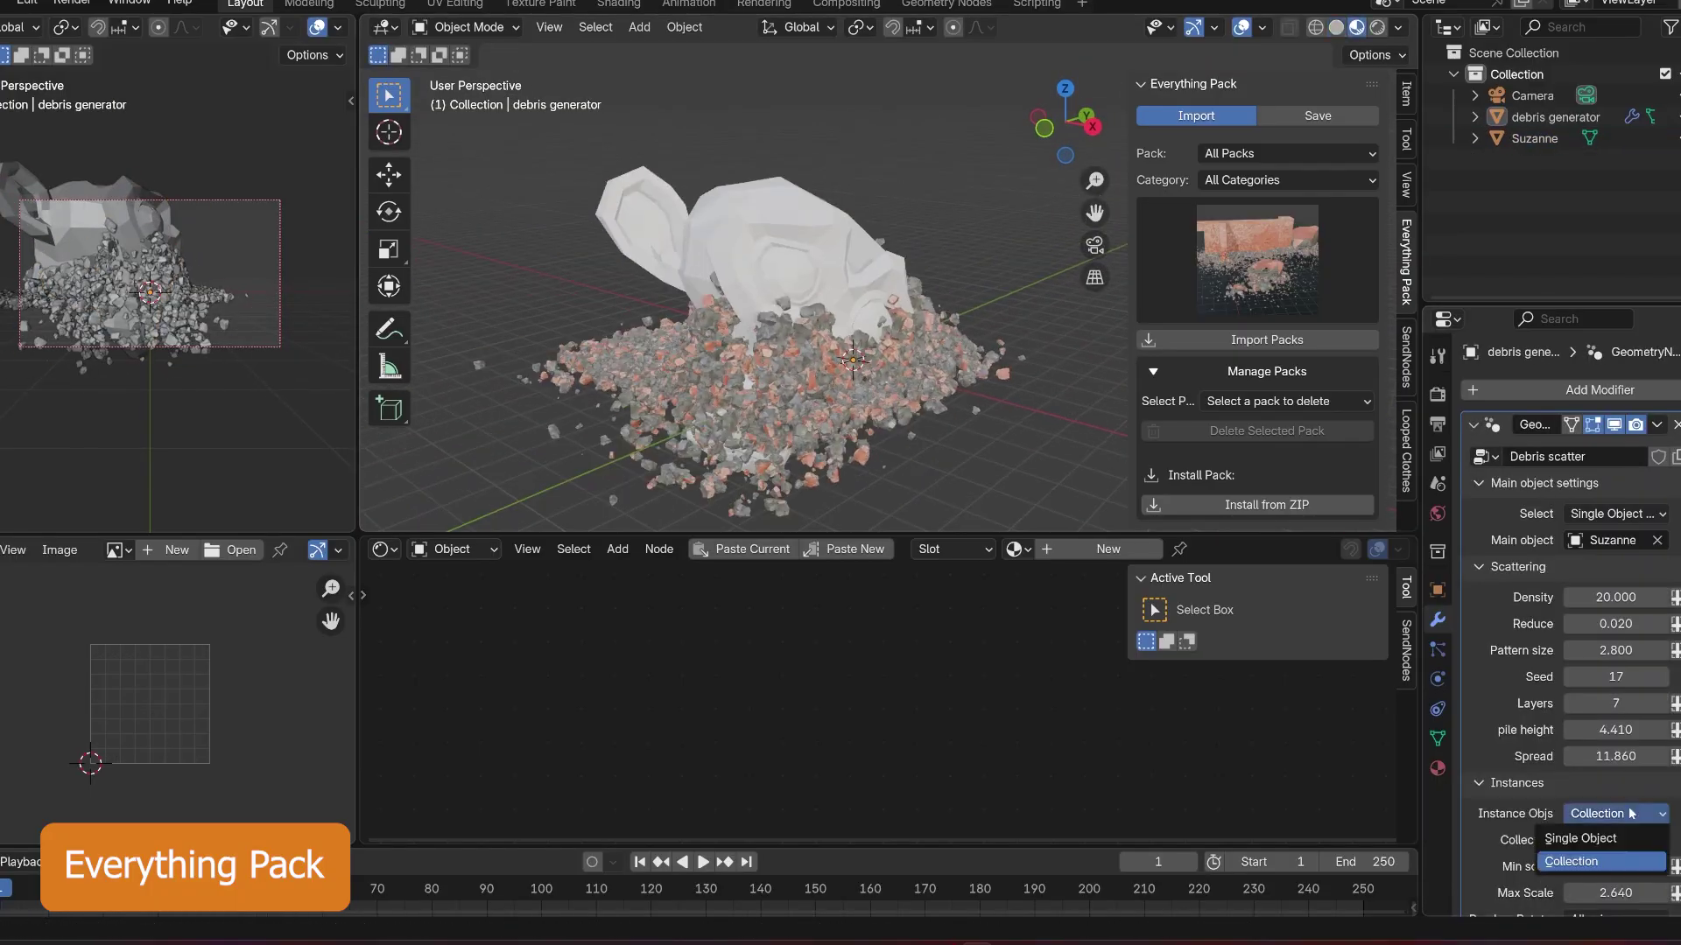
Step: Lower the debris pile height and preview the destroyed building in Rendered shading
{"action": "scroll", "coordinate": [1612, 776], "scroll_direction": "down", "scroll_amount": 4}
{"action": "left_click_drag", "start_coordinate": [1615, 573], "coordinate": [1602, 573]}
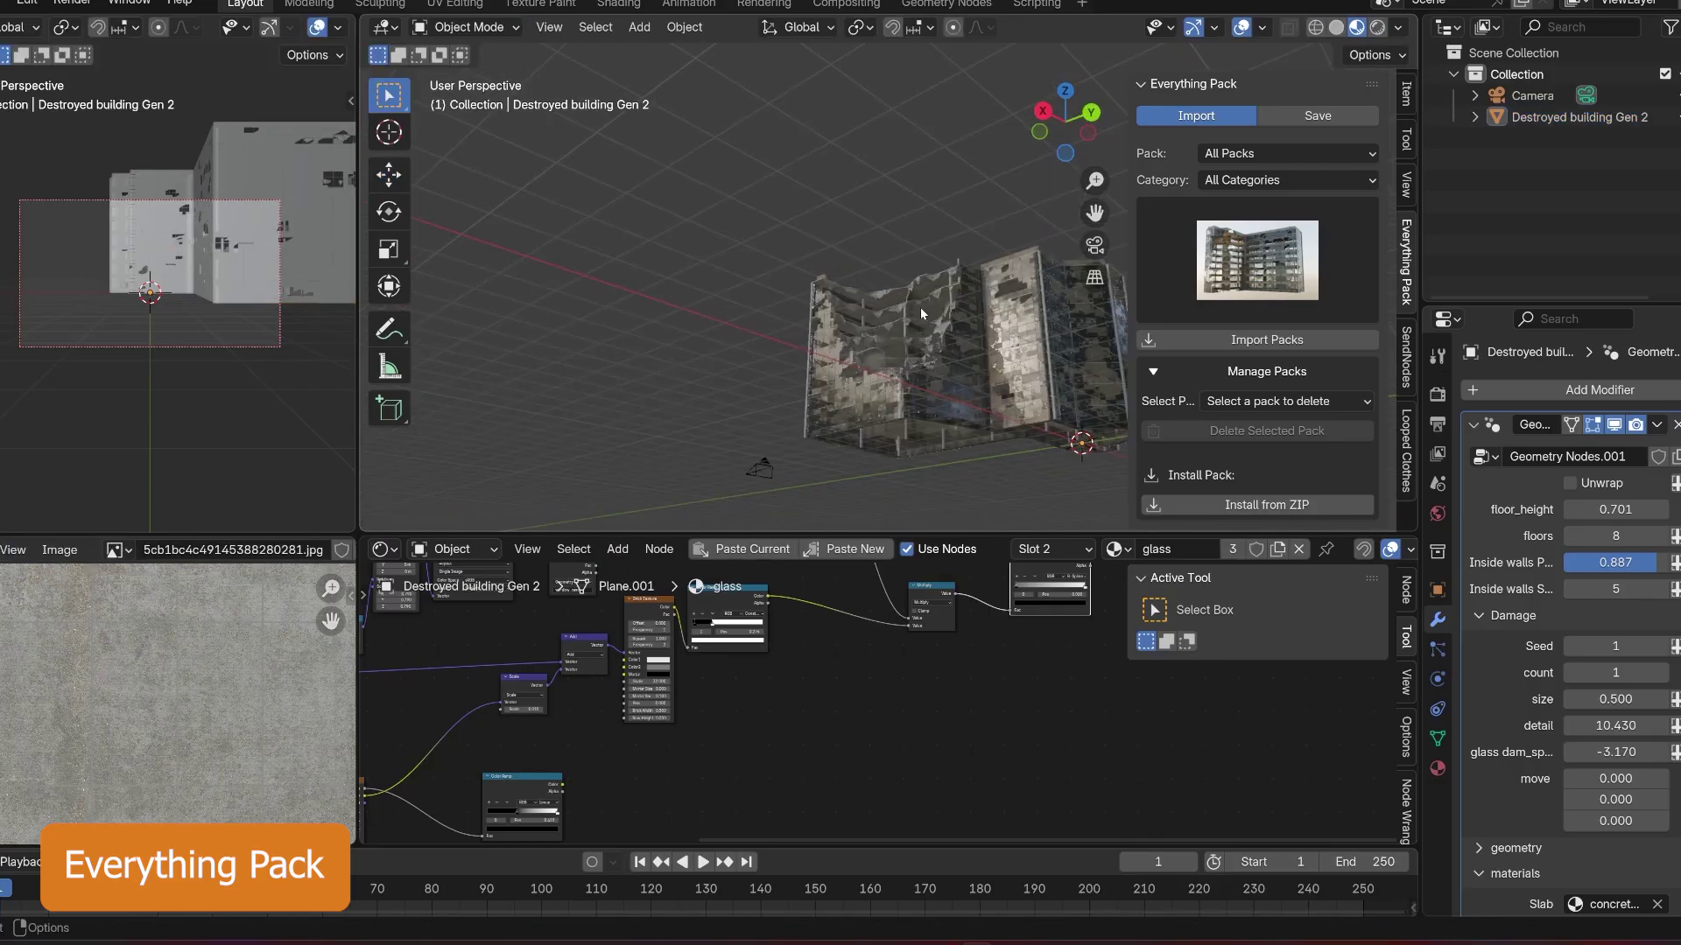
{"action": "left_click", "coordinate": [1351, 27]}
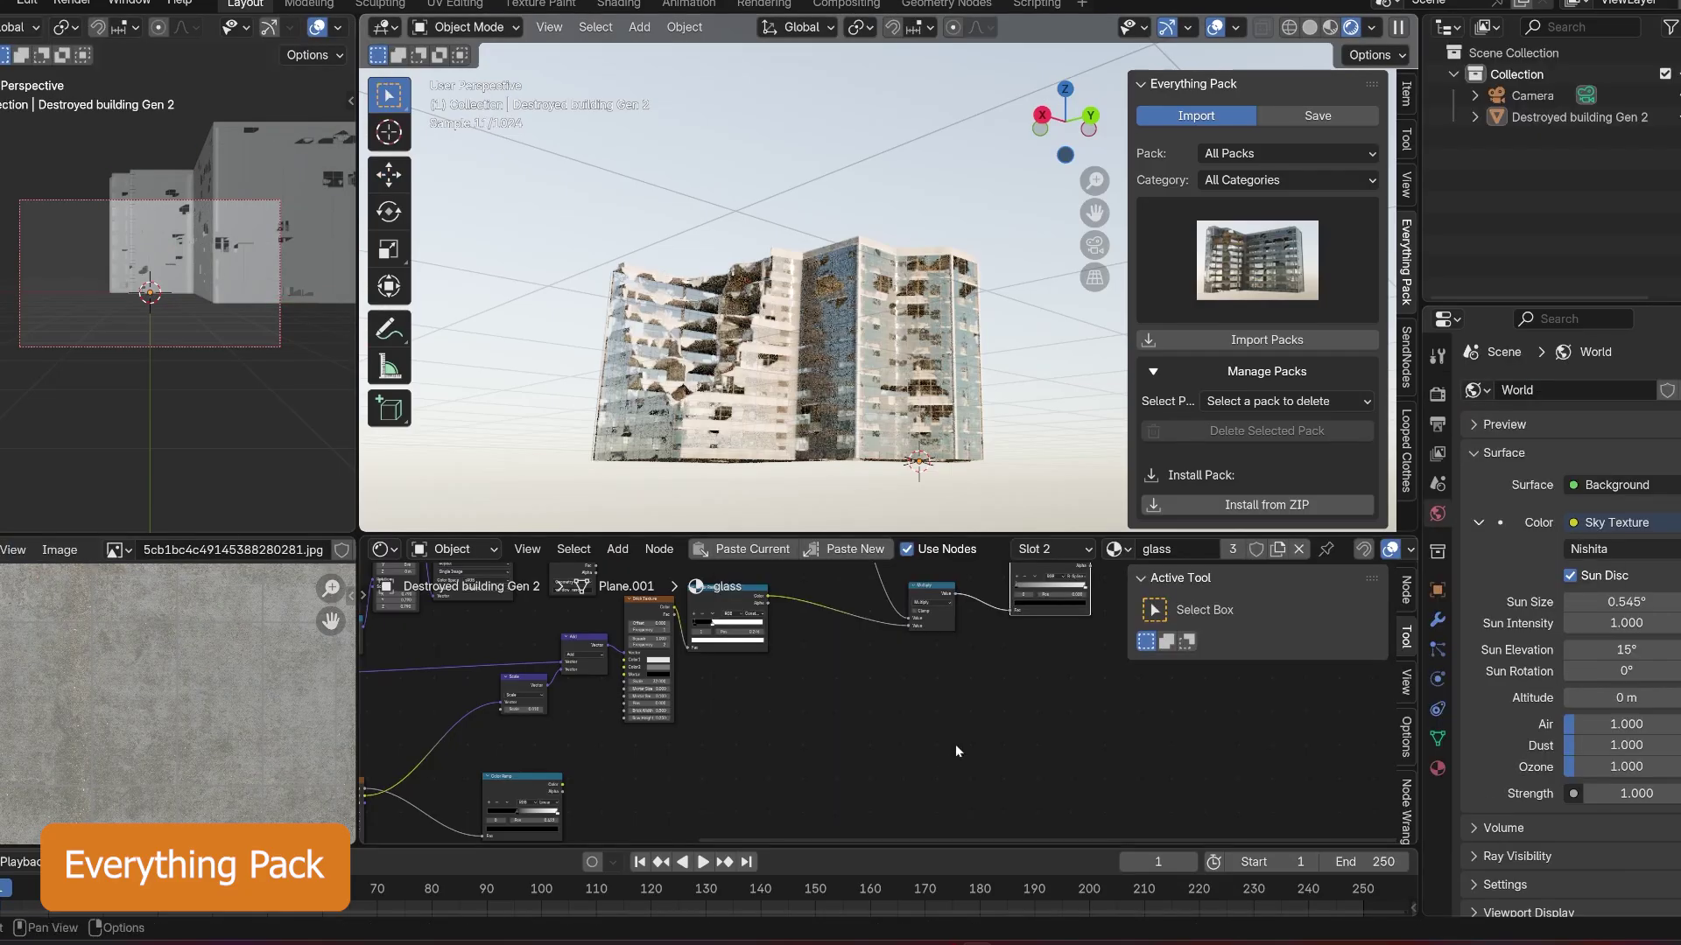
{"action": "left_click", "coordinate": [1437, 619]}
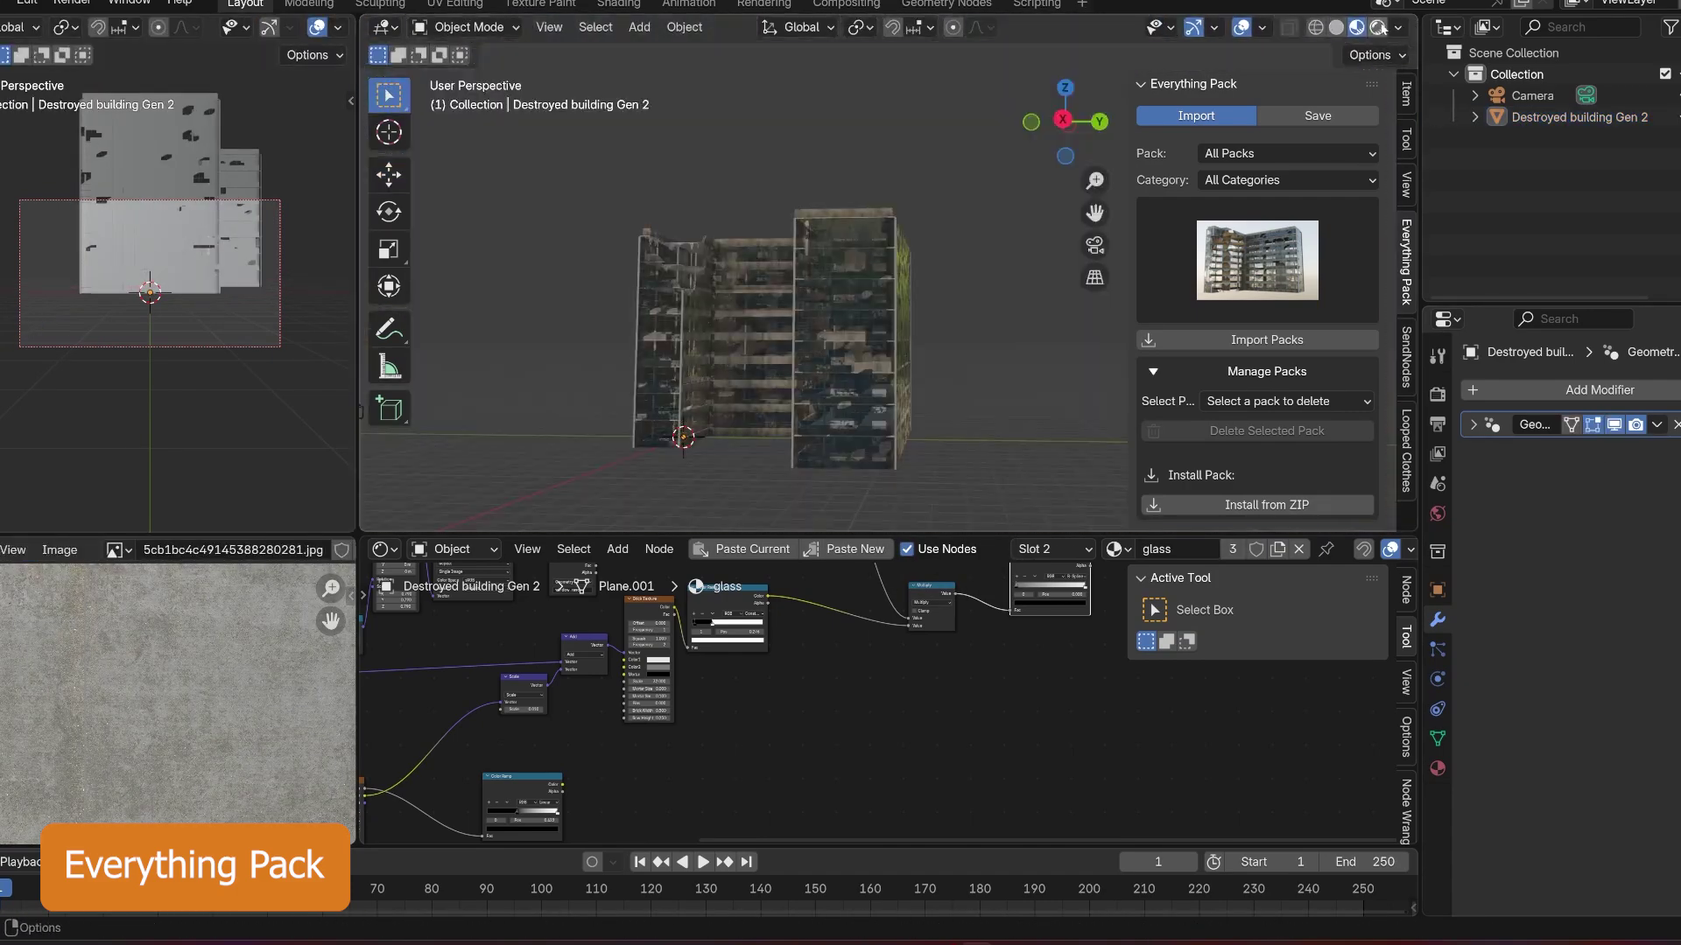
Step: Switch the render engine to EEVEE and bring up the pack gallery
{"action": "left_click", "coordinate": [1624, 389]}
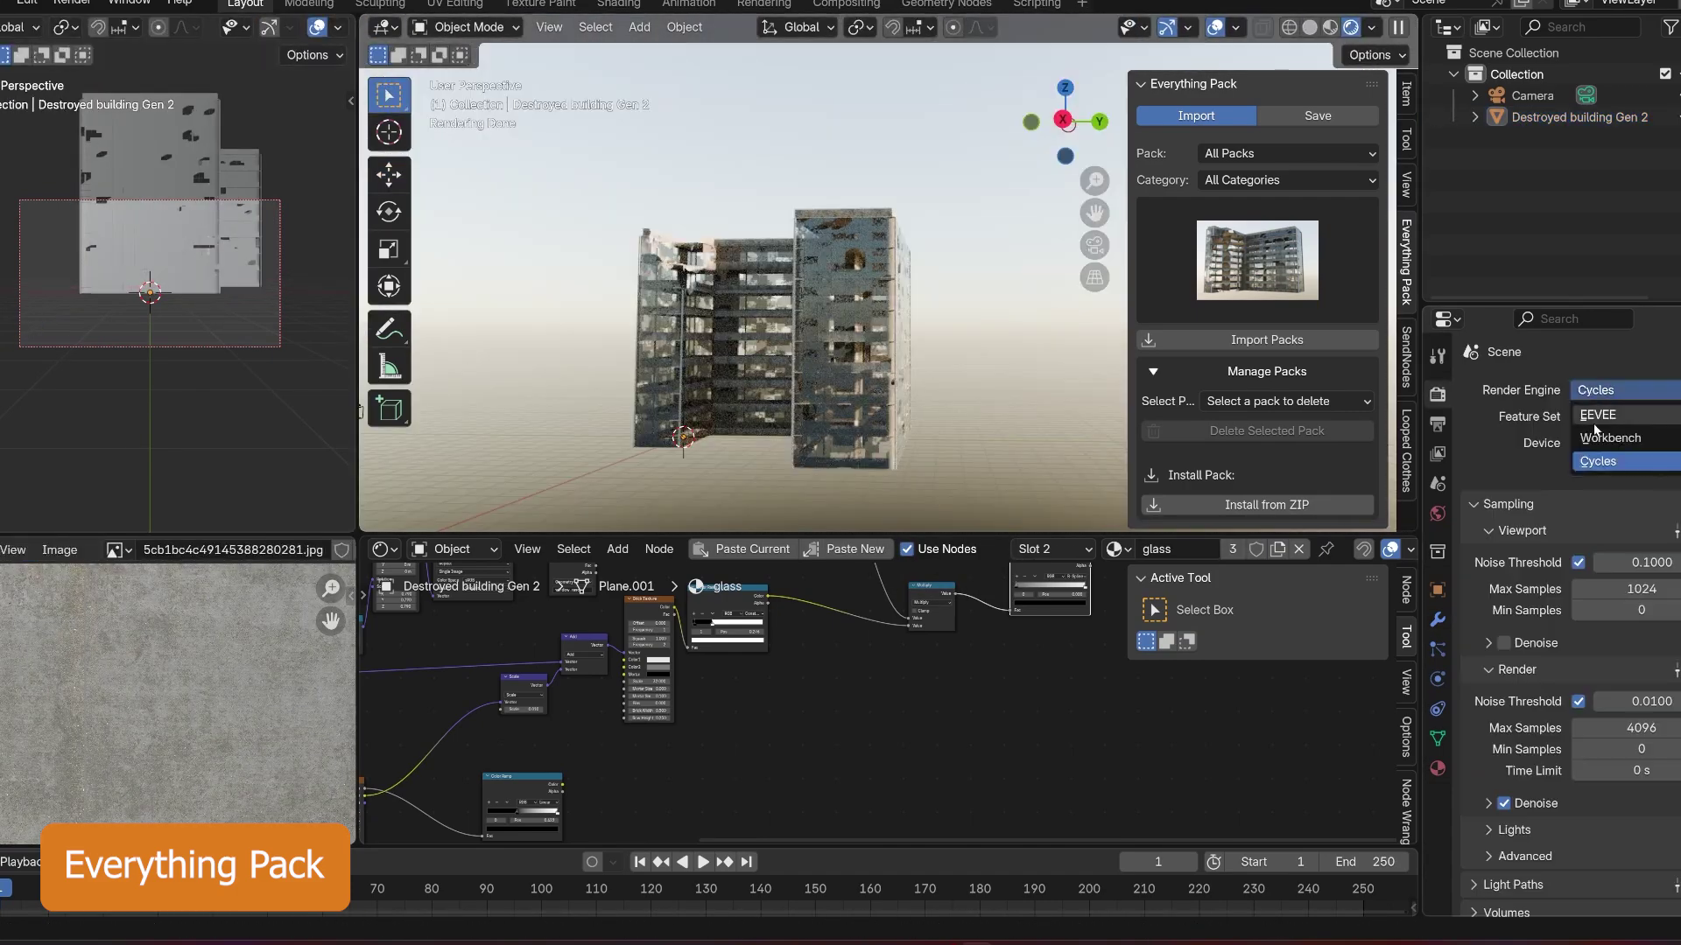
{"action": "left_click", "coordinate": [1597, 415]}
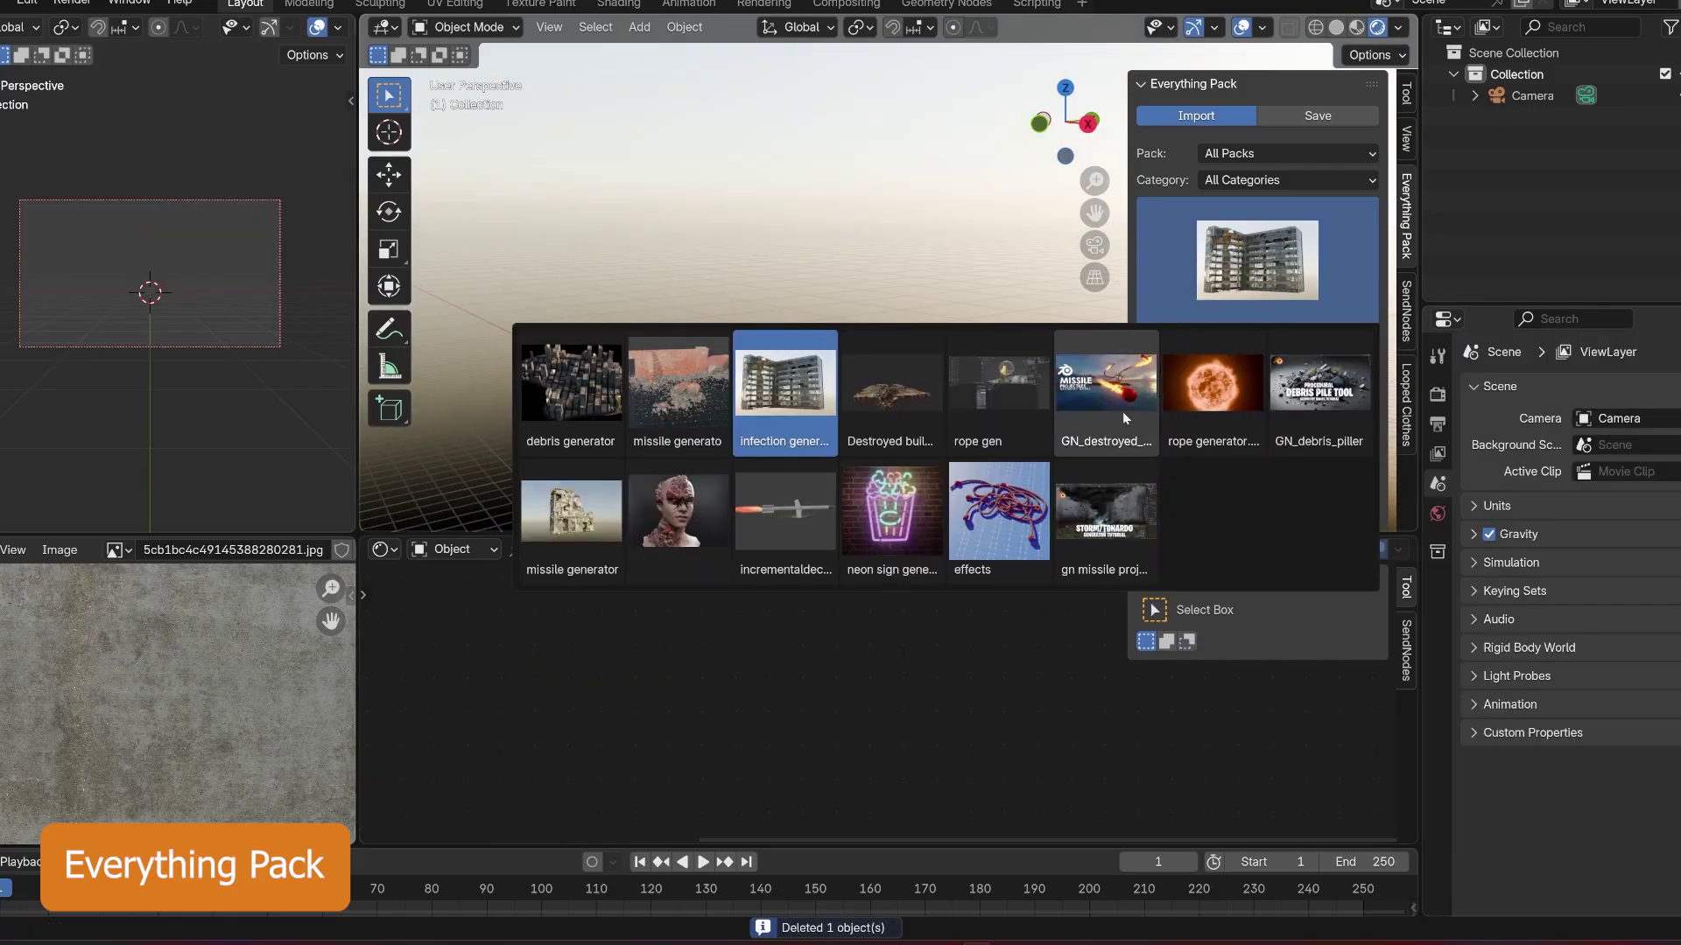
{"action": "left_click", "coordinate": [1211, 386]}
Step: Import GN_debris_piller and adjust its maximum height, random rotation and scale, and debris spread
{"action": "left_click", "coordinate": [1257, 260]}
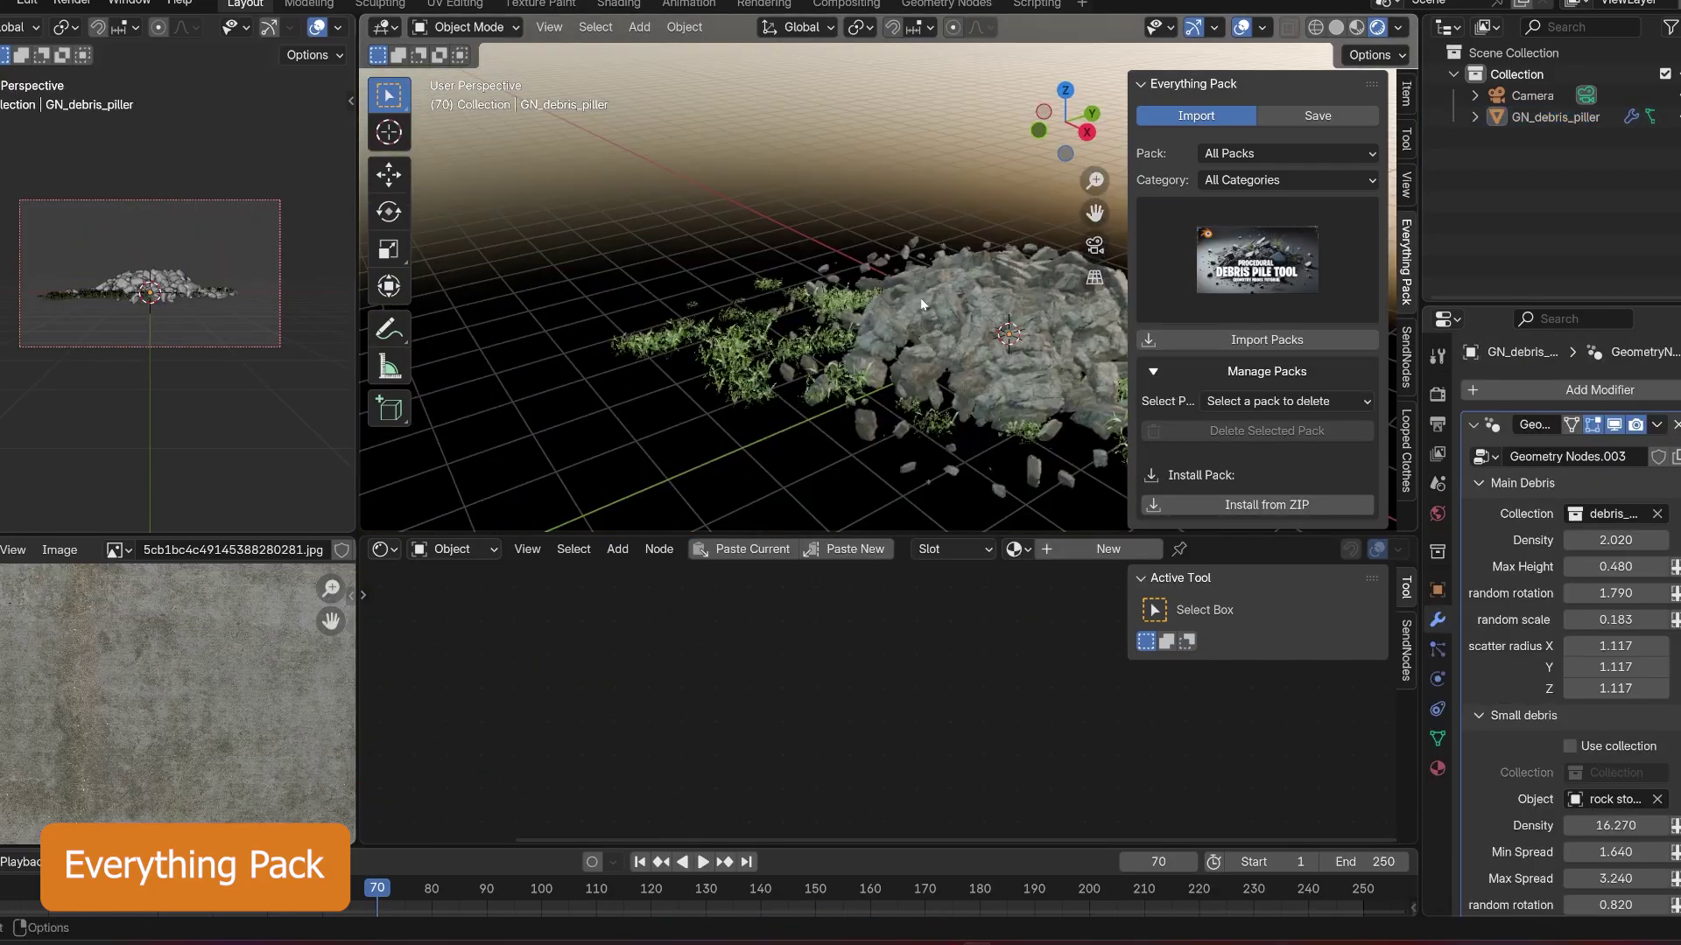
{"action": "mouse_move", "coordinate": [1615, 566]}
{"action": "left_mouse_down"}
{"action": "mouse_move", "coordinate": [1637, 566]}
{"action": "mouse_move", "coordinate": [1609, 593]}
{"action": "left_mouse_up"}
{"action": "mouse_move", "coordinate": [1615, 619]}
{"action": "left_mouse_down"}
{"action": "mouse_move", "coordinate": [1630, 619]}
{"action": "mouse_move", "coordinate": [1606, 619]}
{"action": "left_mouse_up"}
{"action": "left_click_drag", "start_coordinate": [1627, 689], "coordinate": [1637, 724]}
{"action": "scroll", "coordinate": [1585, 624], "scroll_direction": "down", "scroll_amount": 4}
{"action": "mouse_move", "coordinate": [1627, 750]}
{"action": "left_mouse_down"}
{"action": "mouse_move", "coordinate": [1602, 750]}
{"action": "mouse_move", "coordinate": [1609, 803]}
{"action": "mouse_move", "coordinate": [1637, 740]}
{"action": "mouse_move", "coordinate": [1606, 768]}
{"action": "left_mouse_up"}
{"action": "scroll", "coordinate": [1584, 770], "scroll_direction": "down", "scroll_amount": 4}
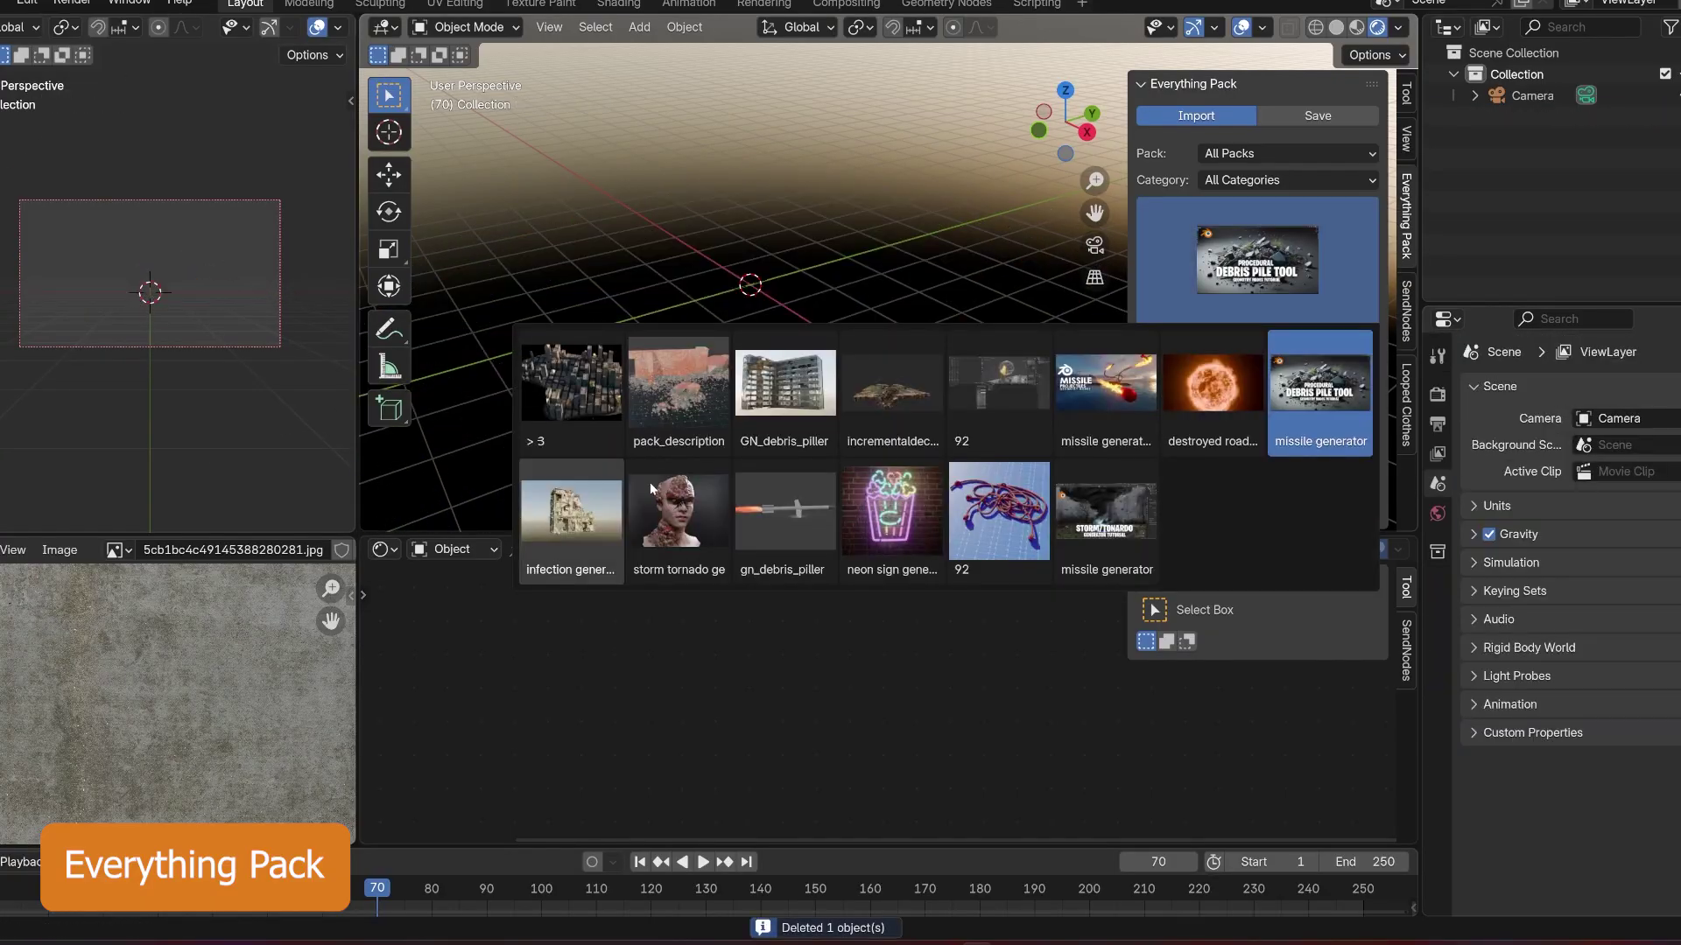
Step: Import the destroyed road generator, set length 35.900 and %res_y 0.460, and edit its curve points
{"action": "left_click", "coordinate": [649, 482]}
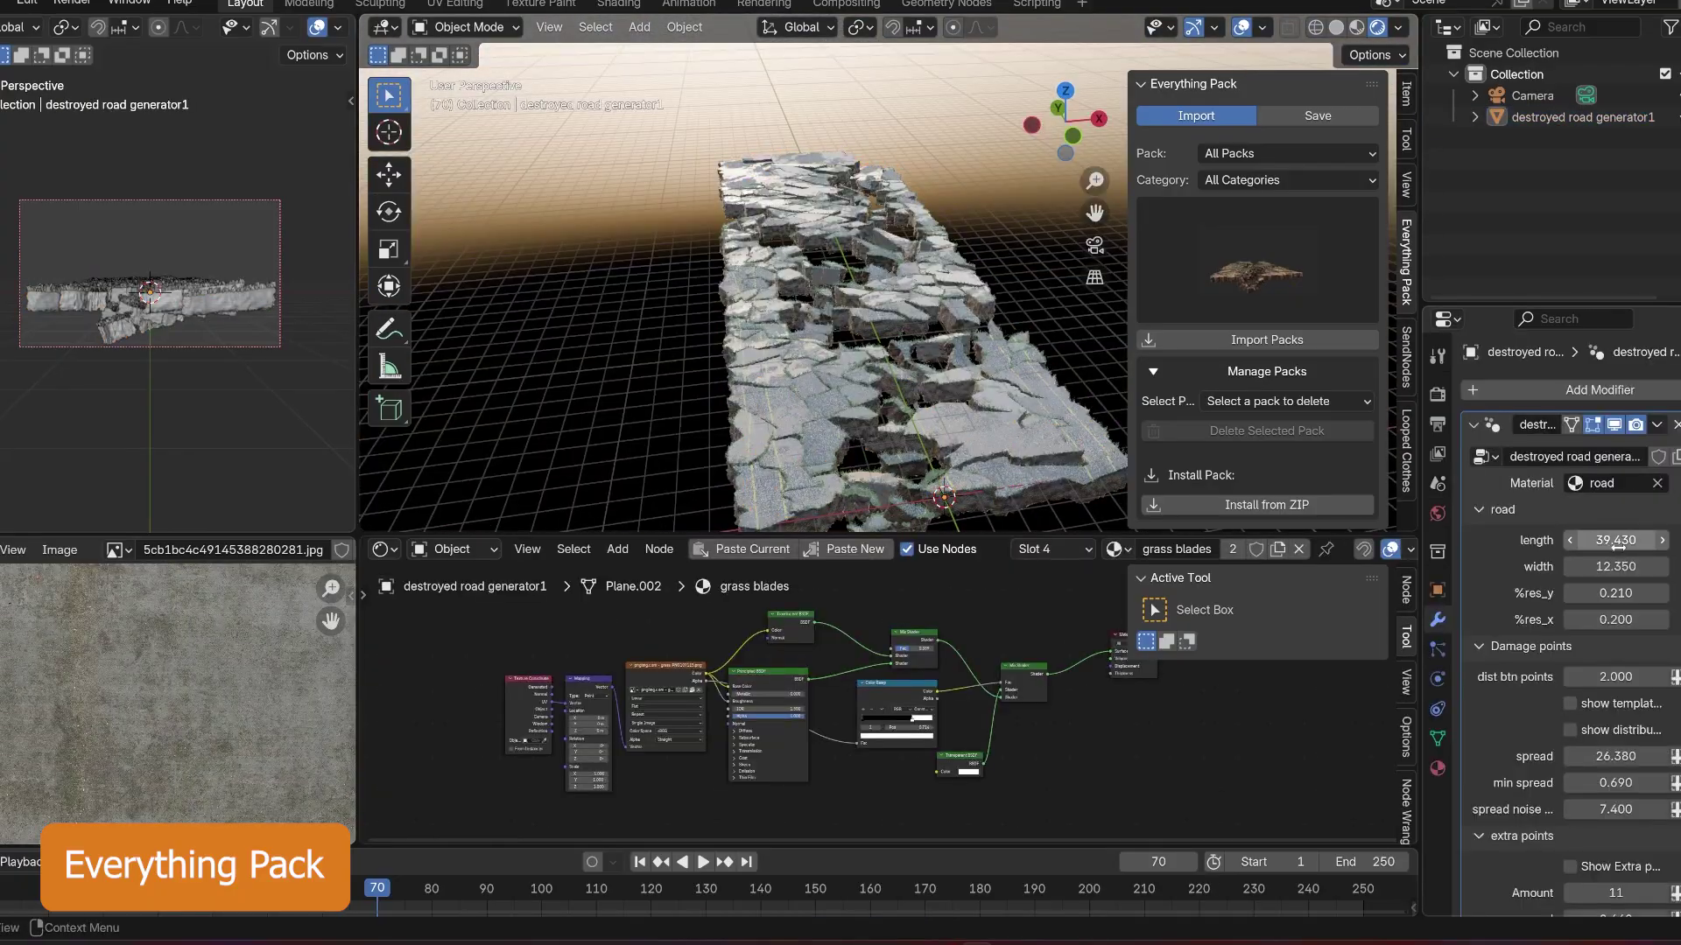
{"action": "left_click_drag", "start_coordinate": [1615, 540], "coordinate": [1637, 592]}
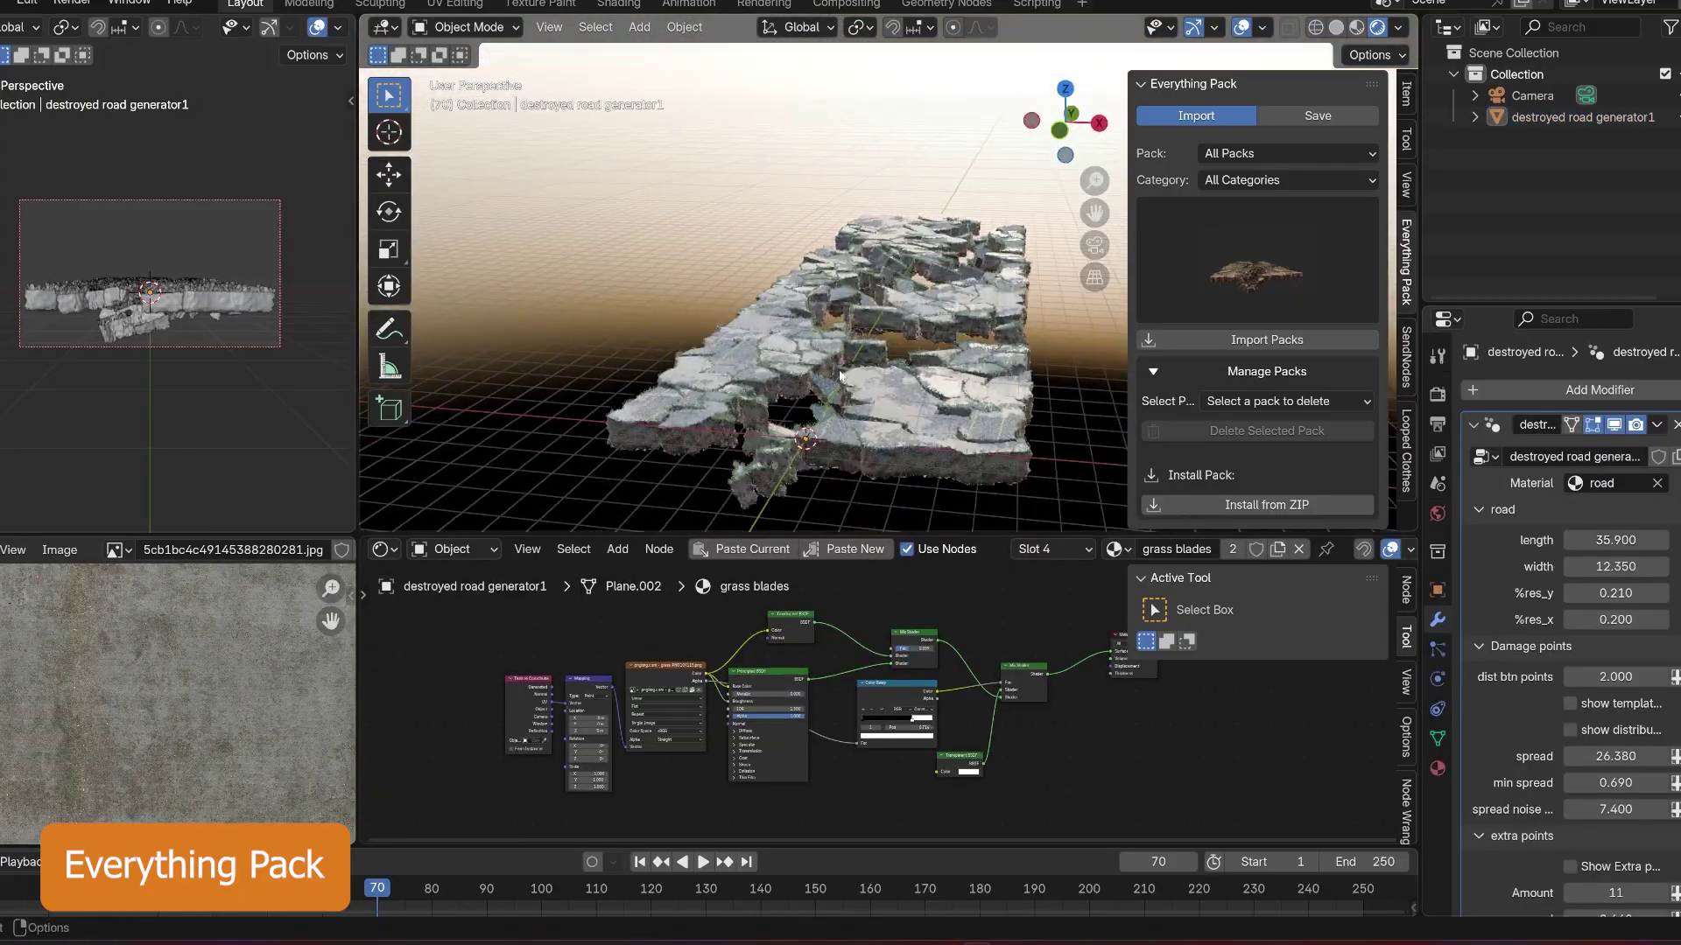
{"action": "left_click", "coordinate": [1615, 593]}
{"action": "key", "text": "Return"}
{"action": "left_click", "coordinate": [1570, 730]}
{"action": "scroll", "coordinate": [1576, 700], "scroll_direction": "down", "scroll_amount": 5}
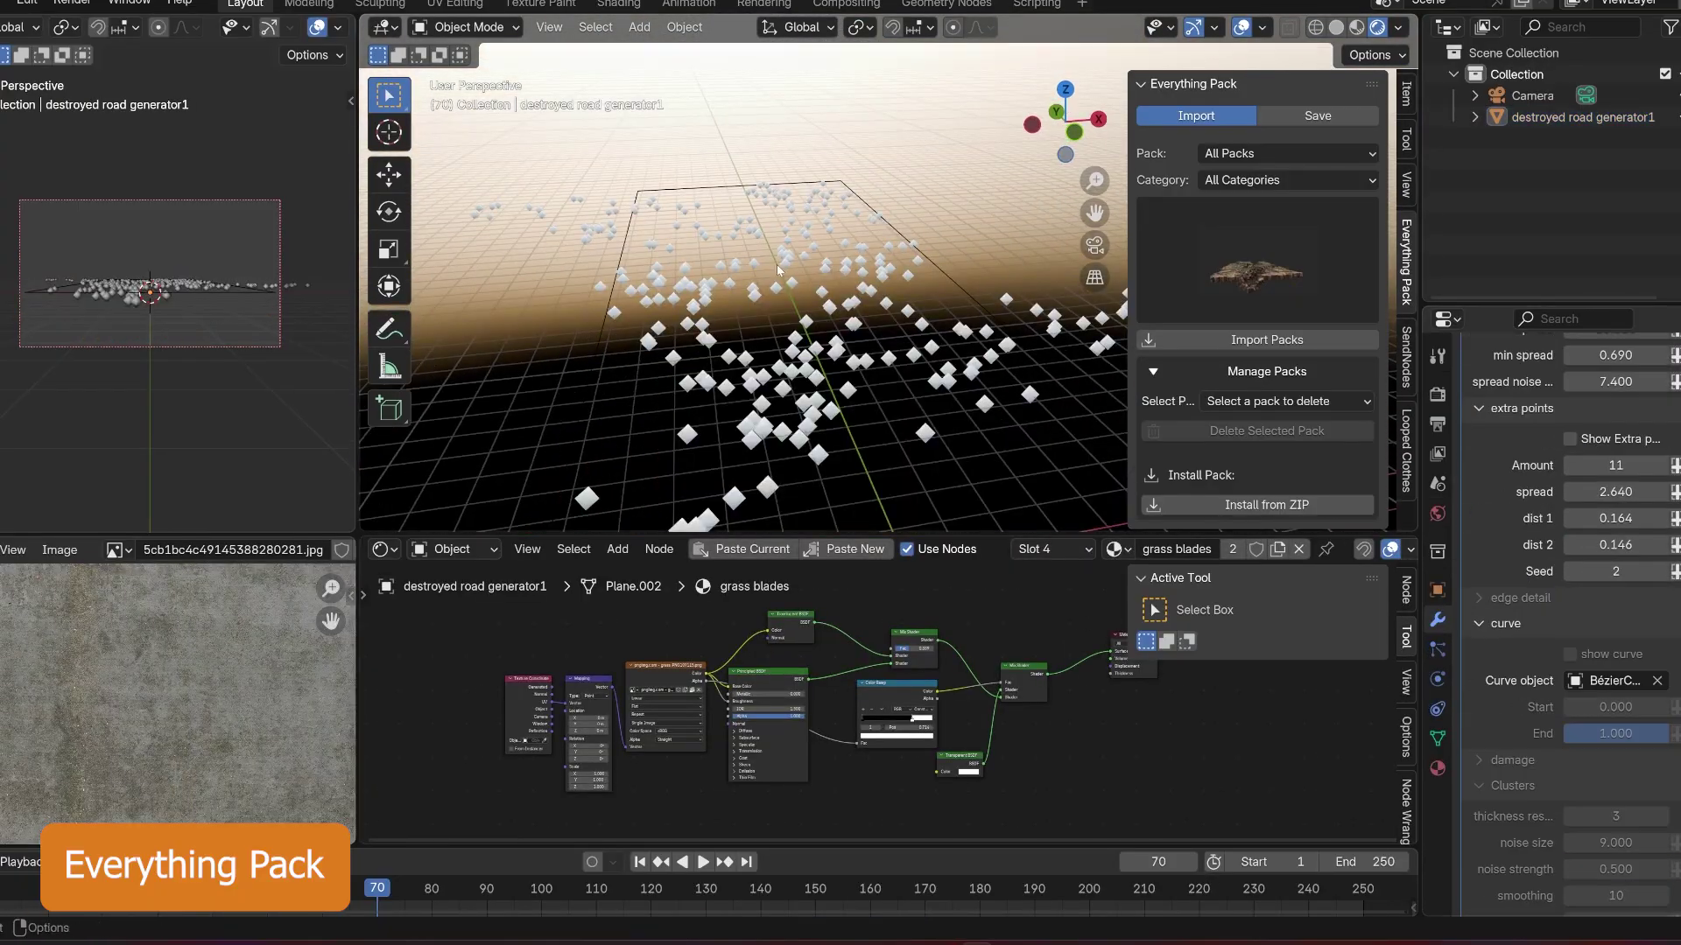
{"action": "key", "text": "a"}
{"action": "key", "text": "KP_7"}
{"action": "key", "text": "x"}
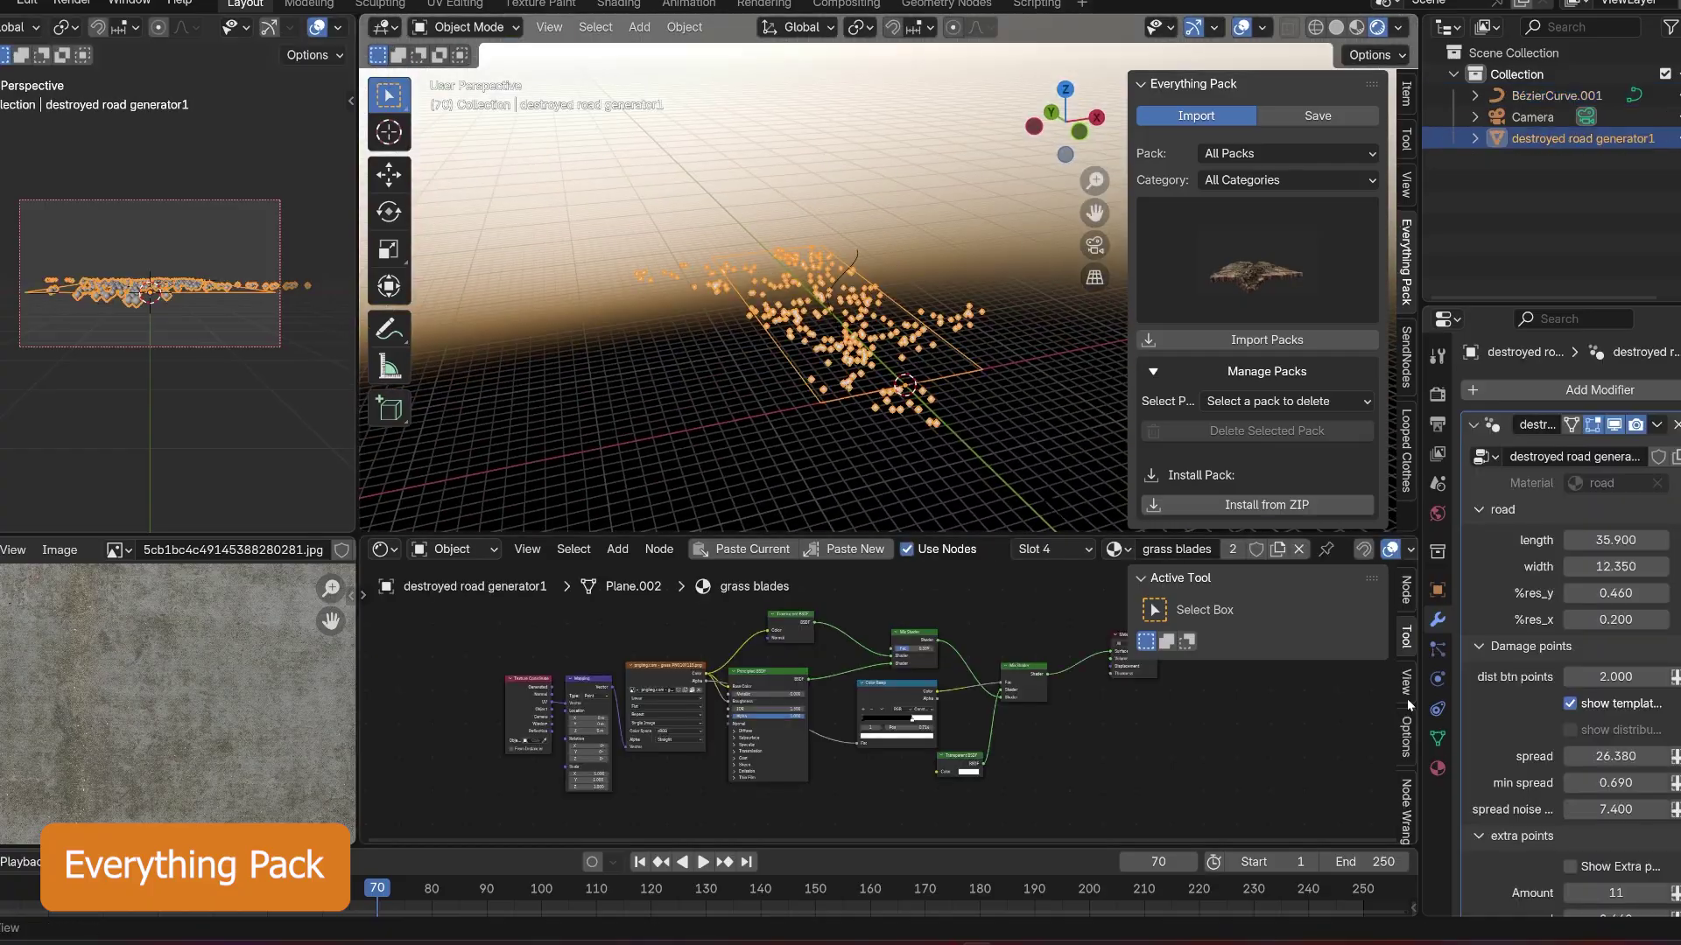
{"action": "left_click", "coordinate": [891, 274]}
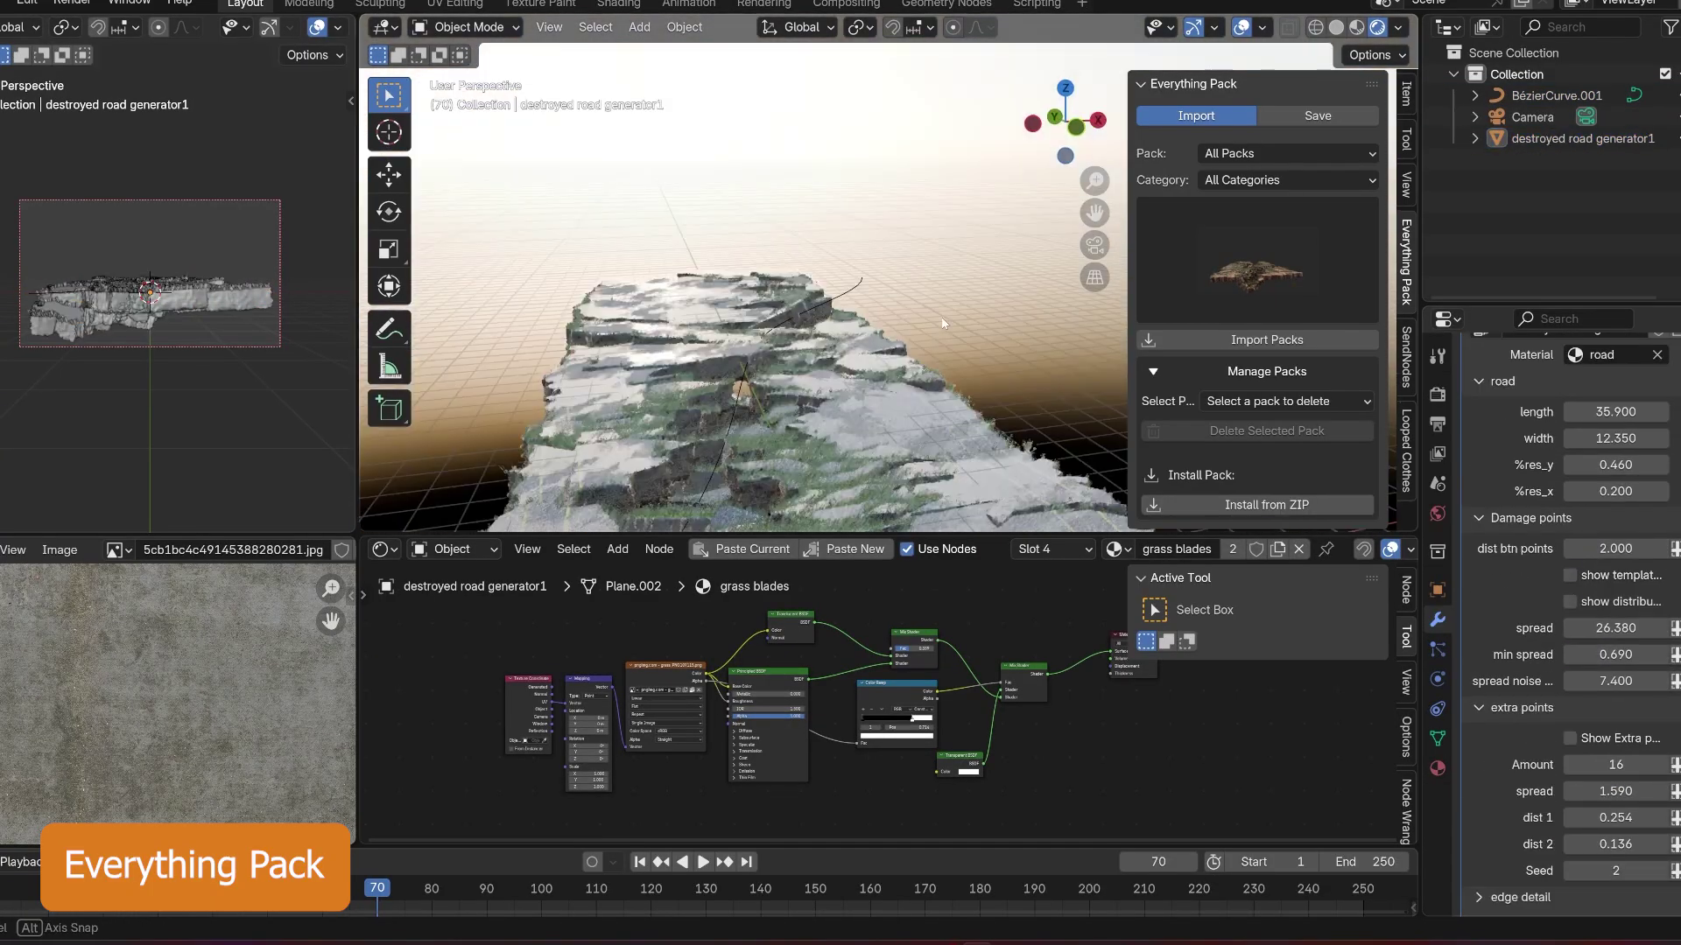
Step: Import the storm tornado generator, play its animation, then delete it
{"action": "left_click", "coordinate": [1213, 271]}
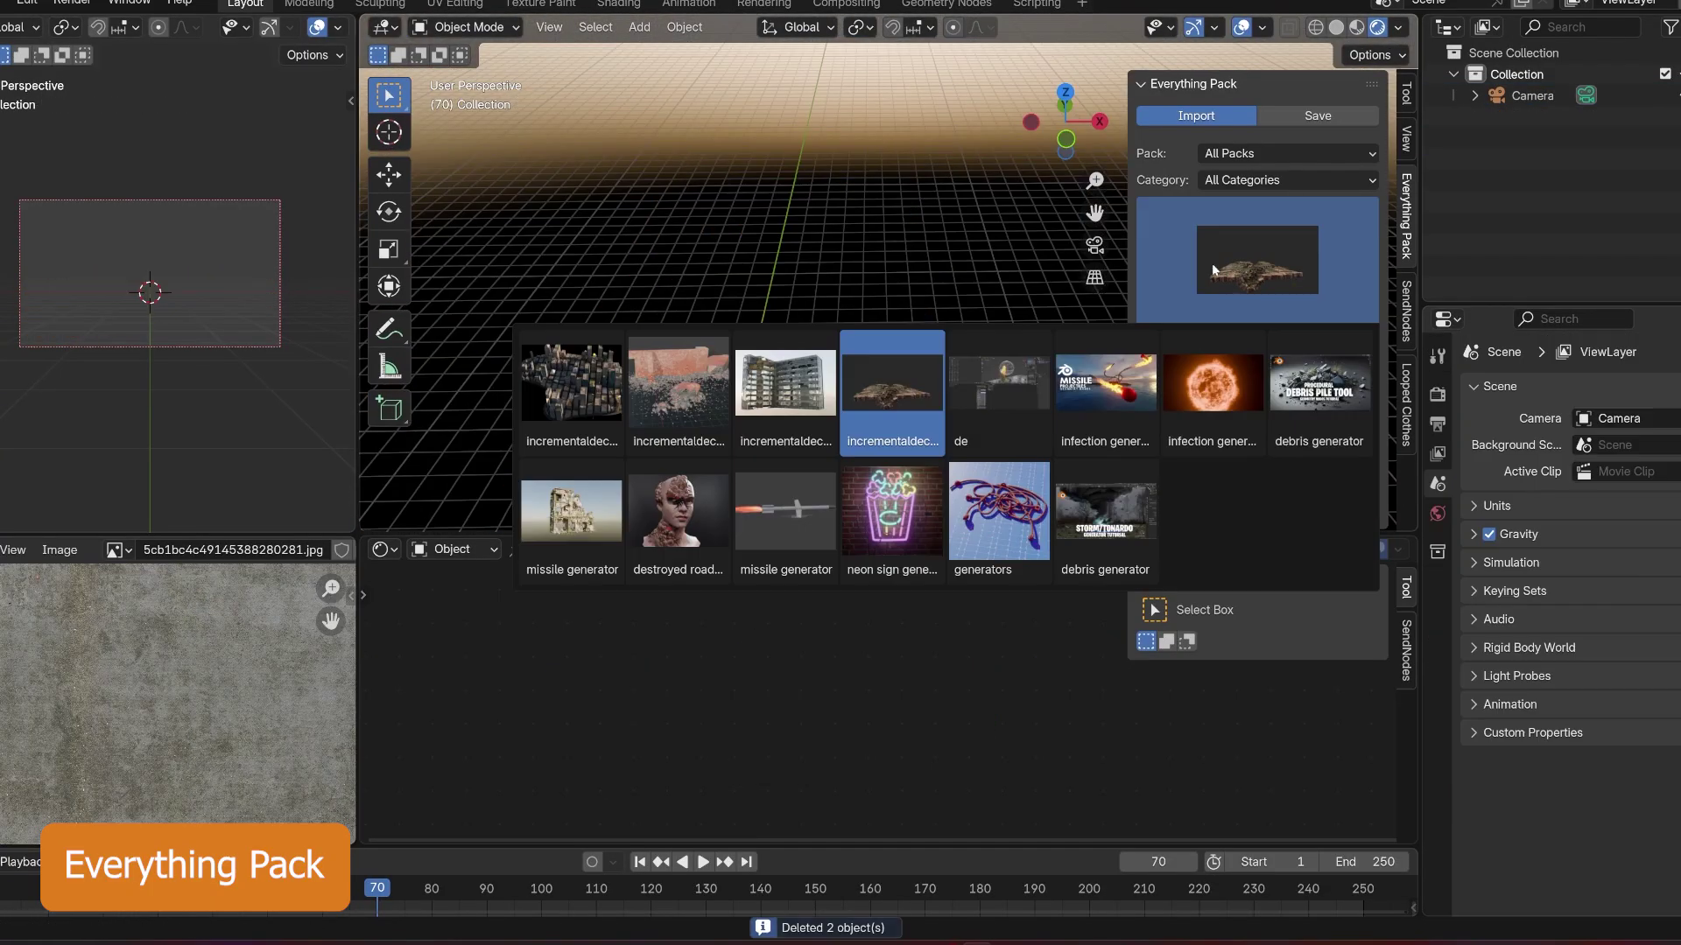
{"action": "left_click", "coordinate": [1105, 512]}
{"action": "left_click", "coordinate": [1266, 339]}
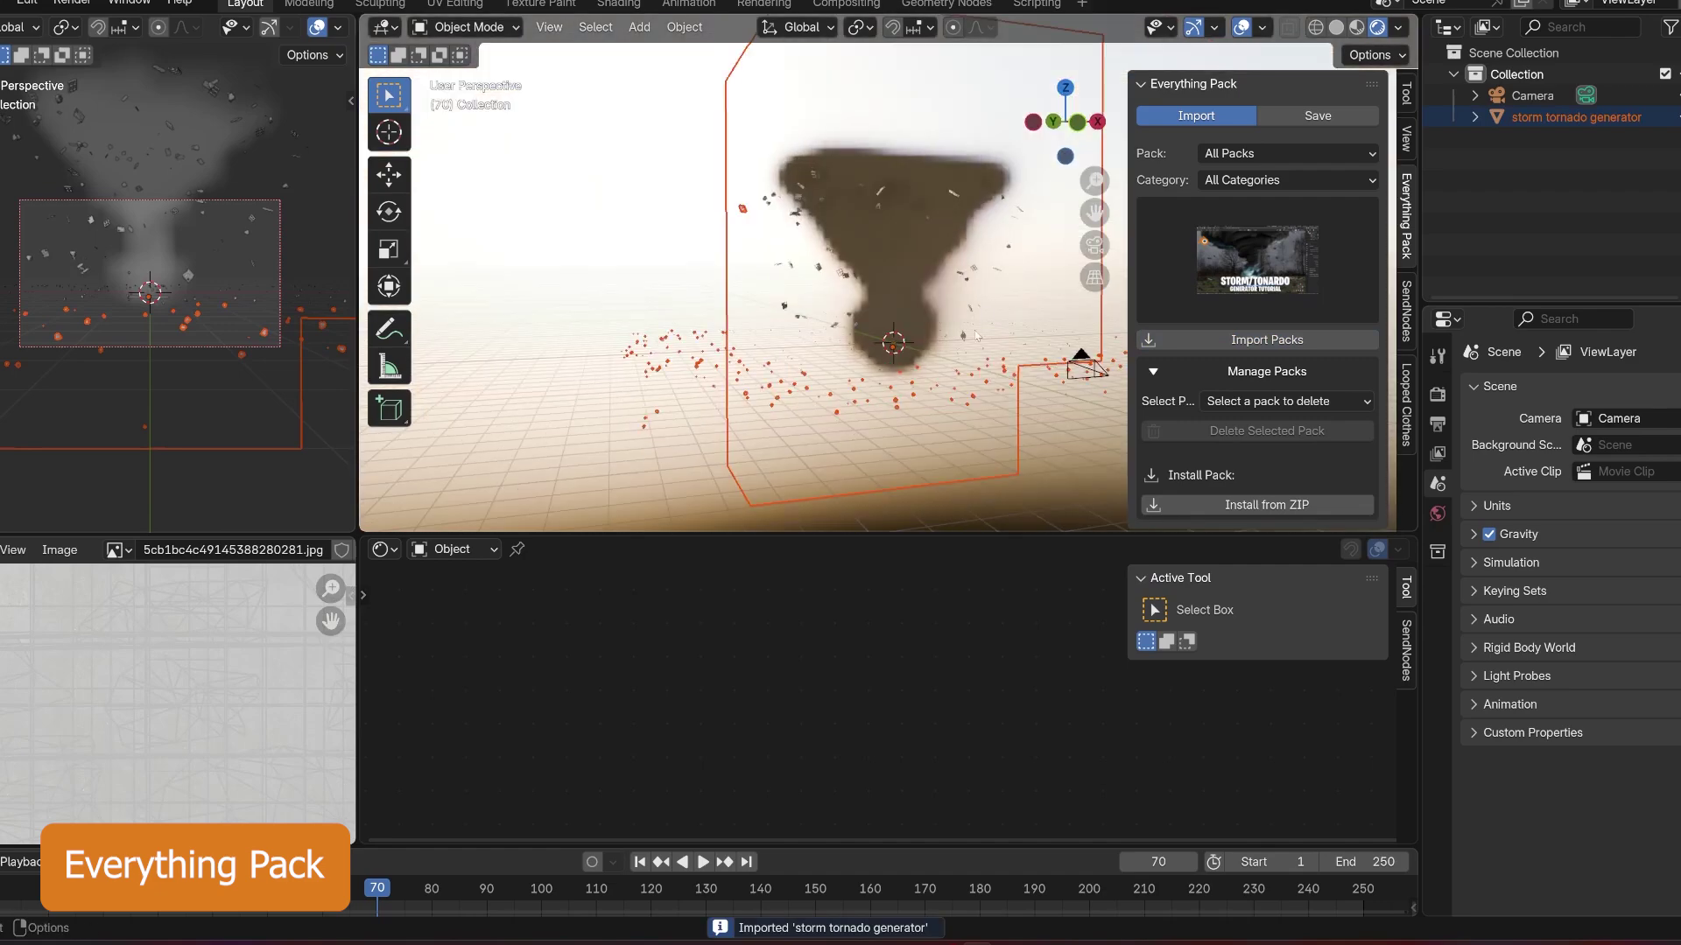
{"action": "left_click", "coordinate": [678, 247]}
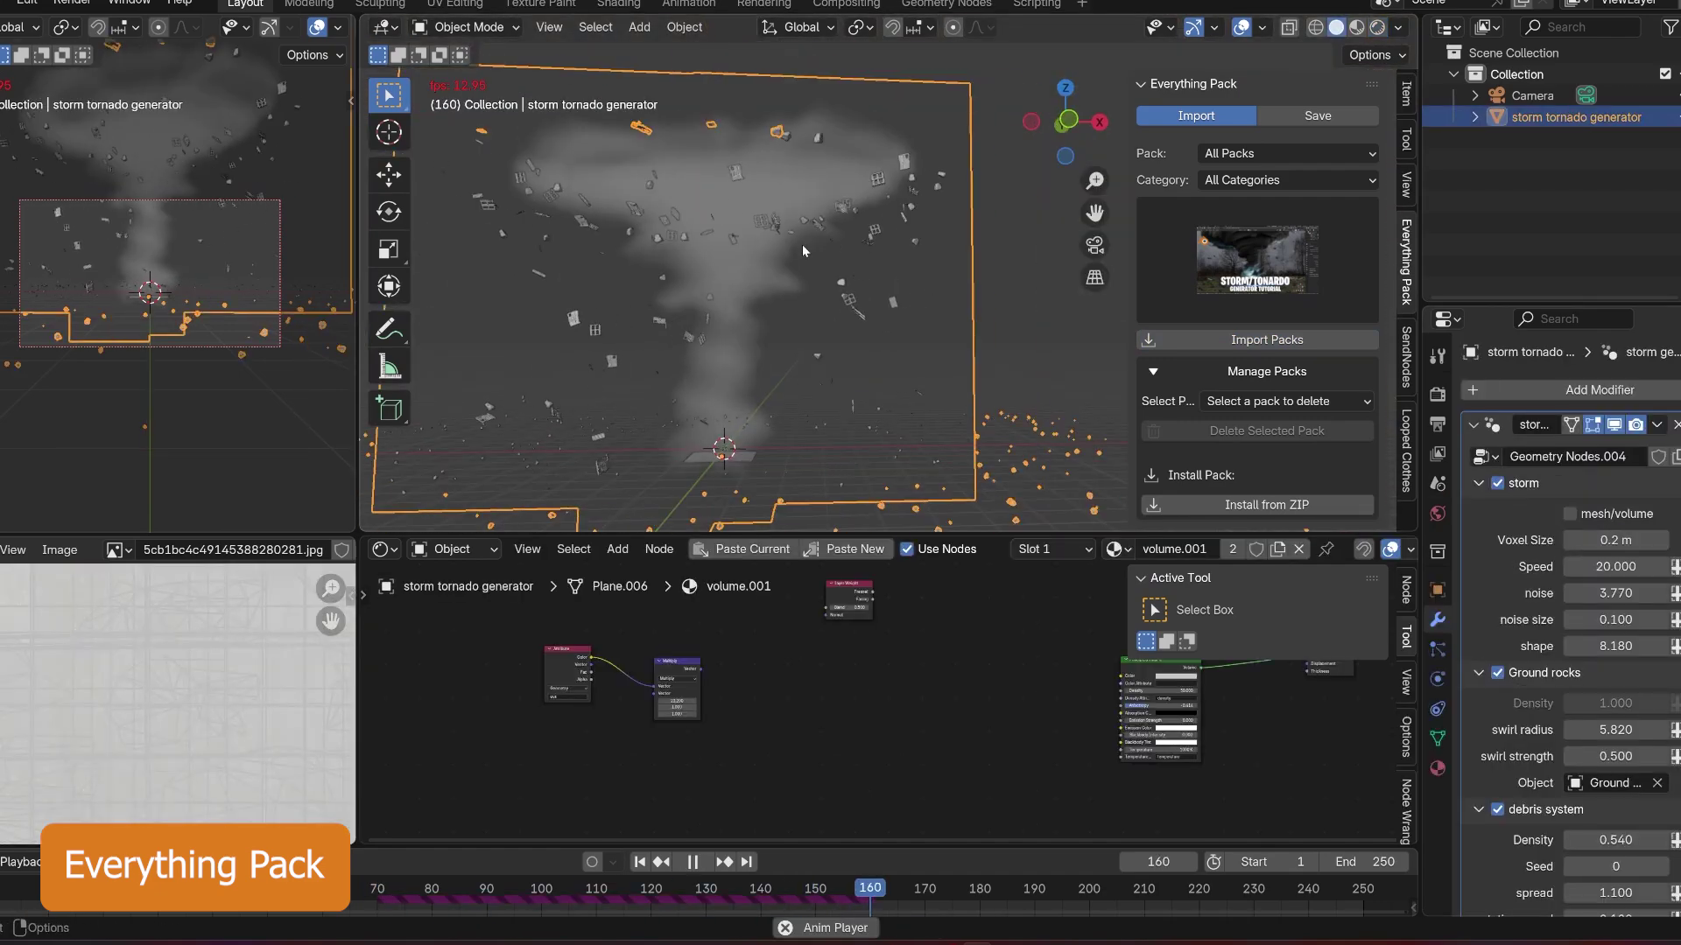
{"action": "key", "text": "x"}
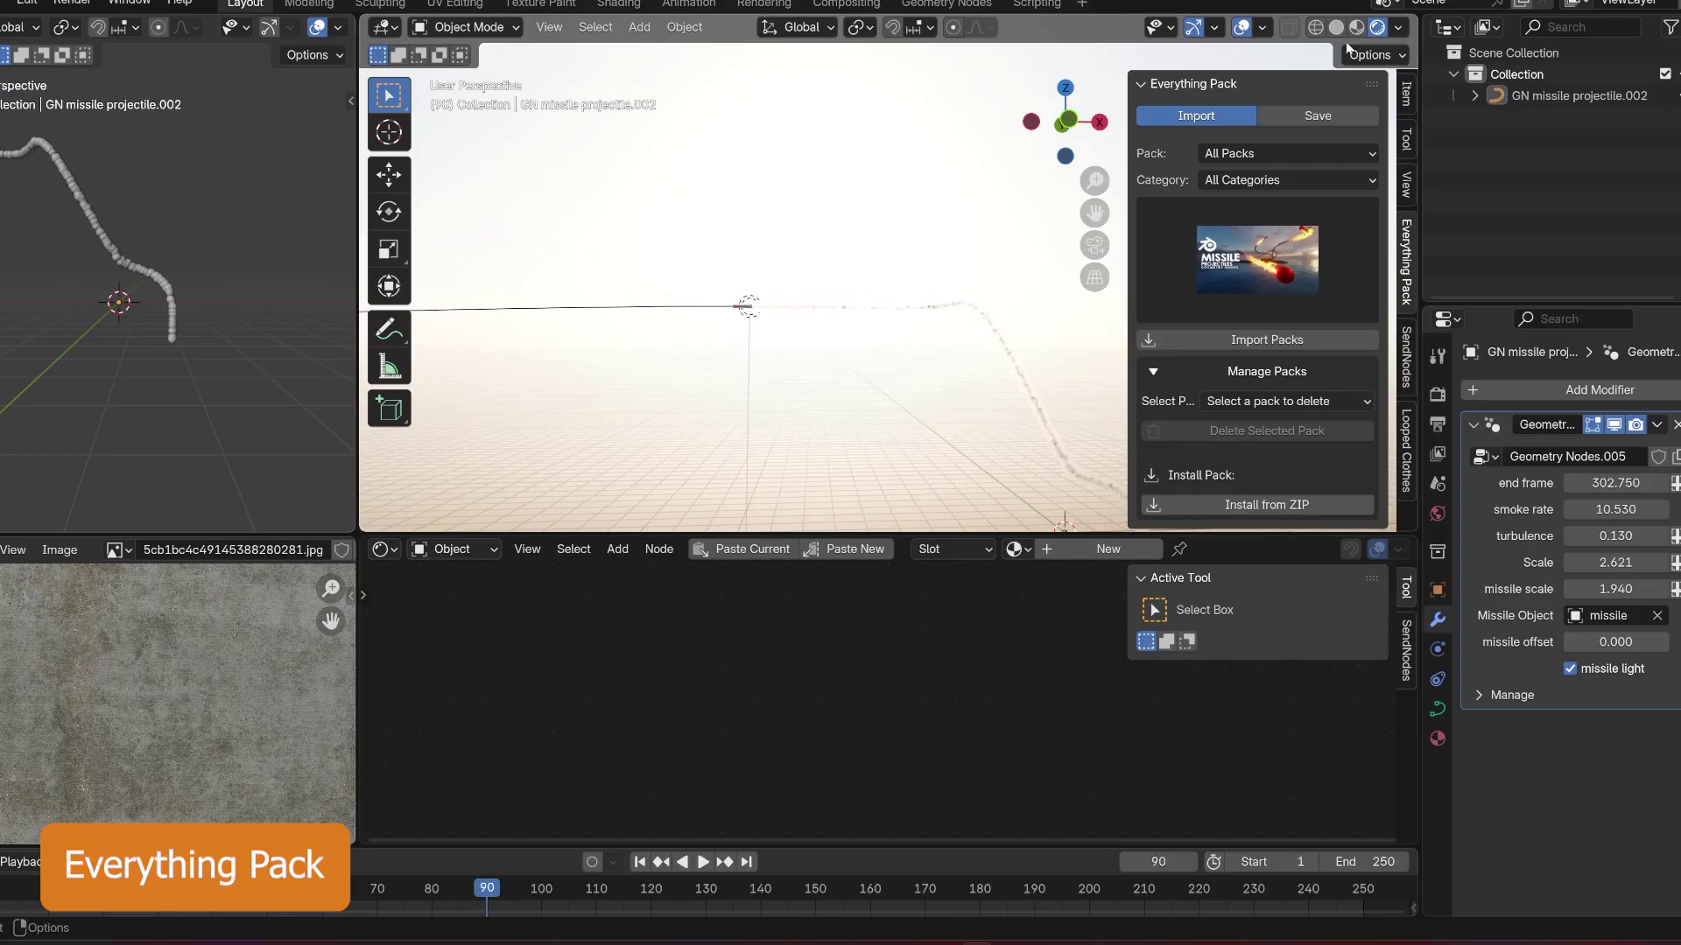
Step: In solid shading, raise the mech's foot bone slightly along Z and step between frames 14 and 19
{"action": "left_click", "coordinate": [1336, 27]}
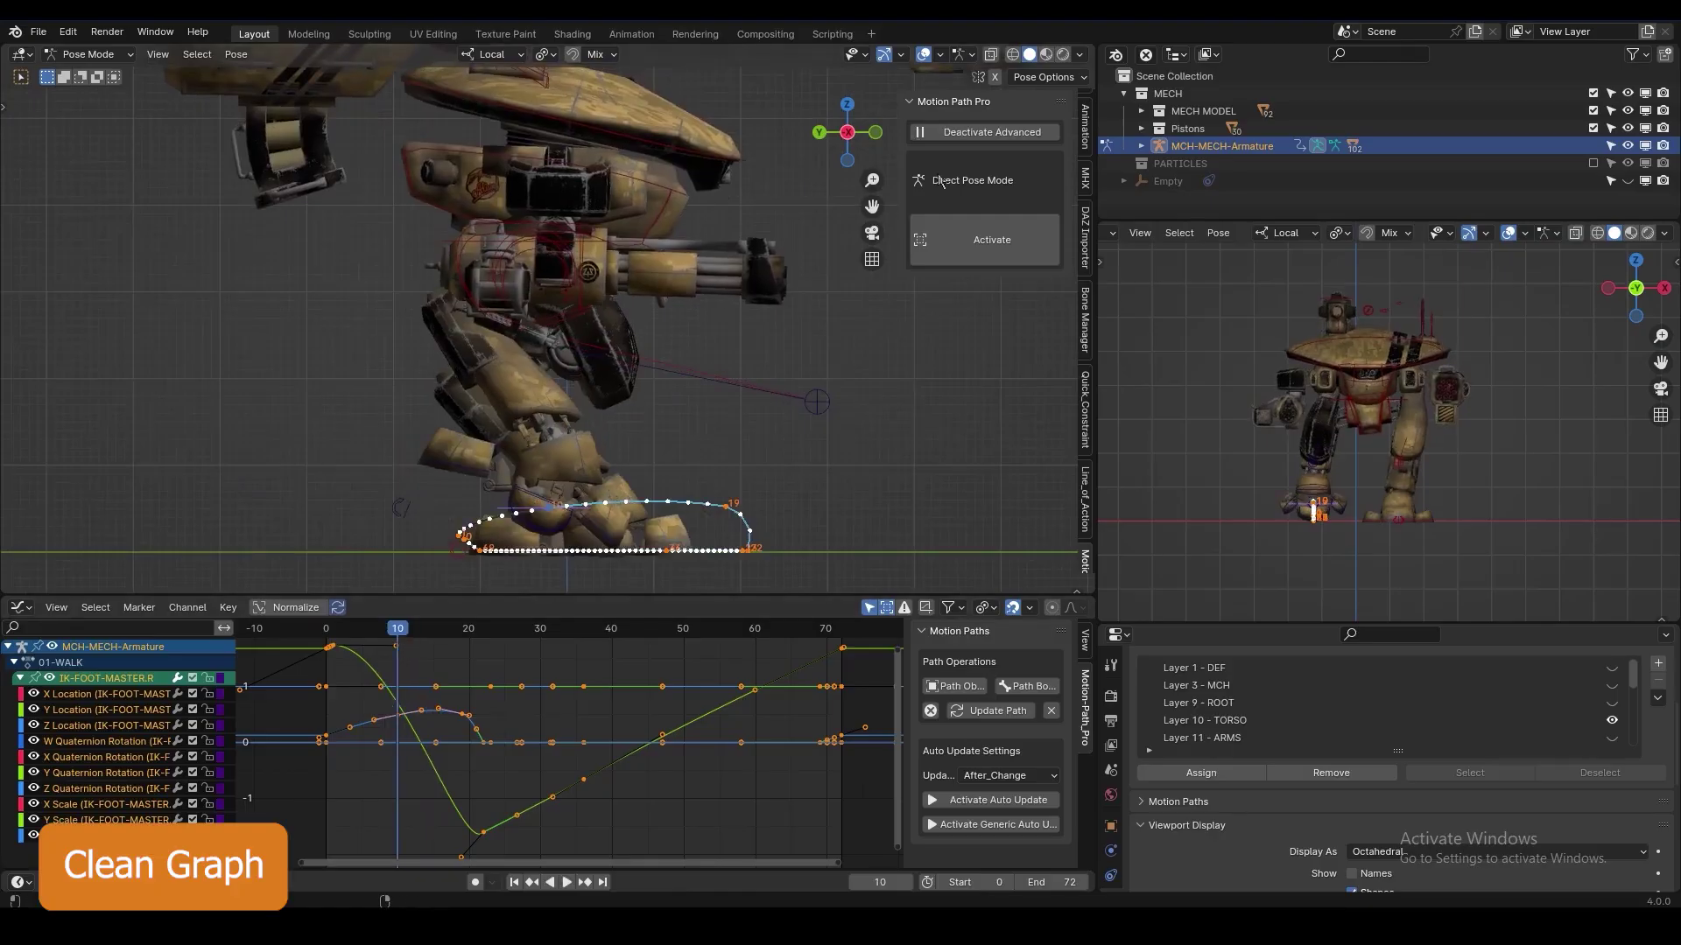
{"action": "scroll", "coordinate": [655, 506], "scroll_direction": "up", "scroll_amount": 2}
{"action": "key", "text": "g"}
{"action": "key", "text": "z"}
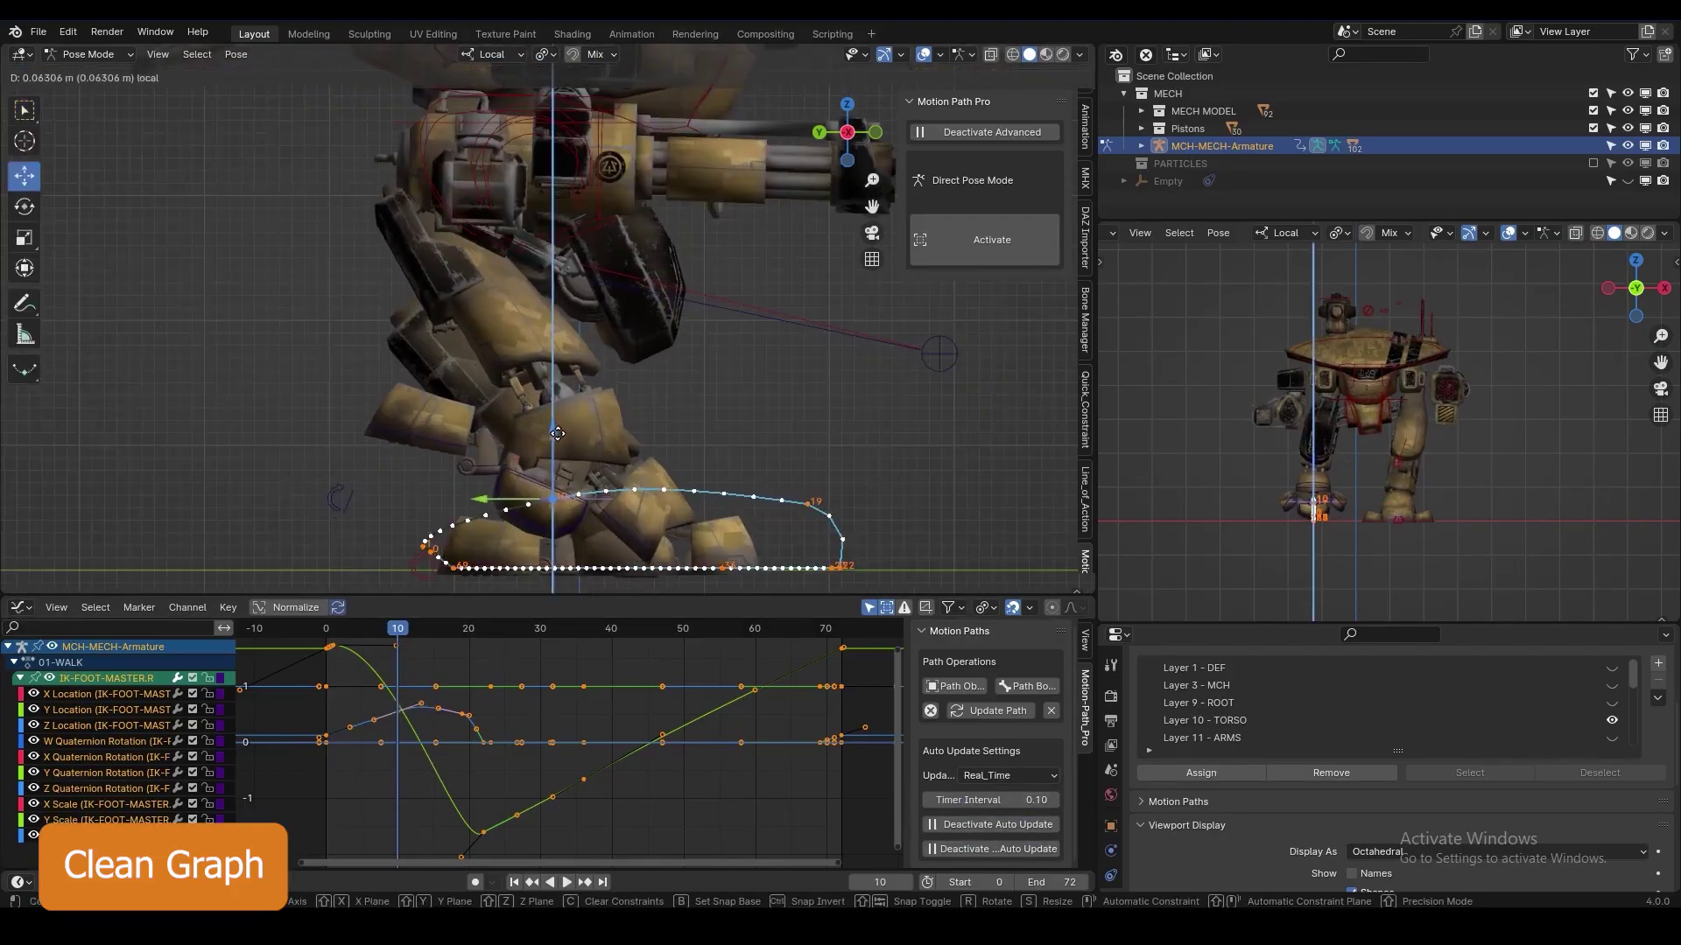
{"action": "left_click", "coordinate": [558, 433]}
{"action": "key", "text": "Right"}
{"action": "key", "text": "Right"}
{"action": "key", "text": "Right"}
{"action": "key", "text": "Right"}
{"action": "key", "text": "Right"}
{"action": "key", "text": "Right"}
{"action": "key", "text": "Right"}
{"action": "key", "text": "Right"}
{"action": "key", "text": "Right"}
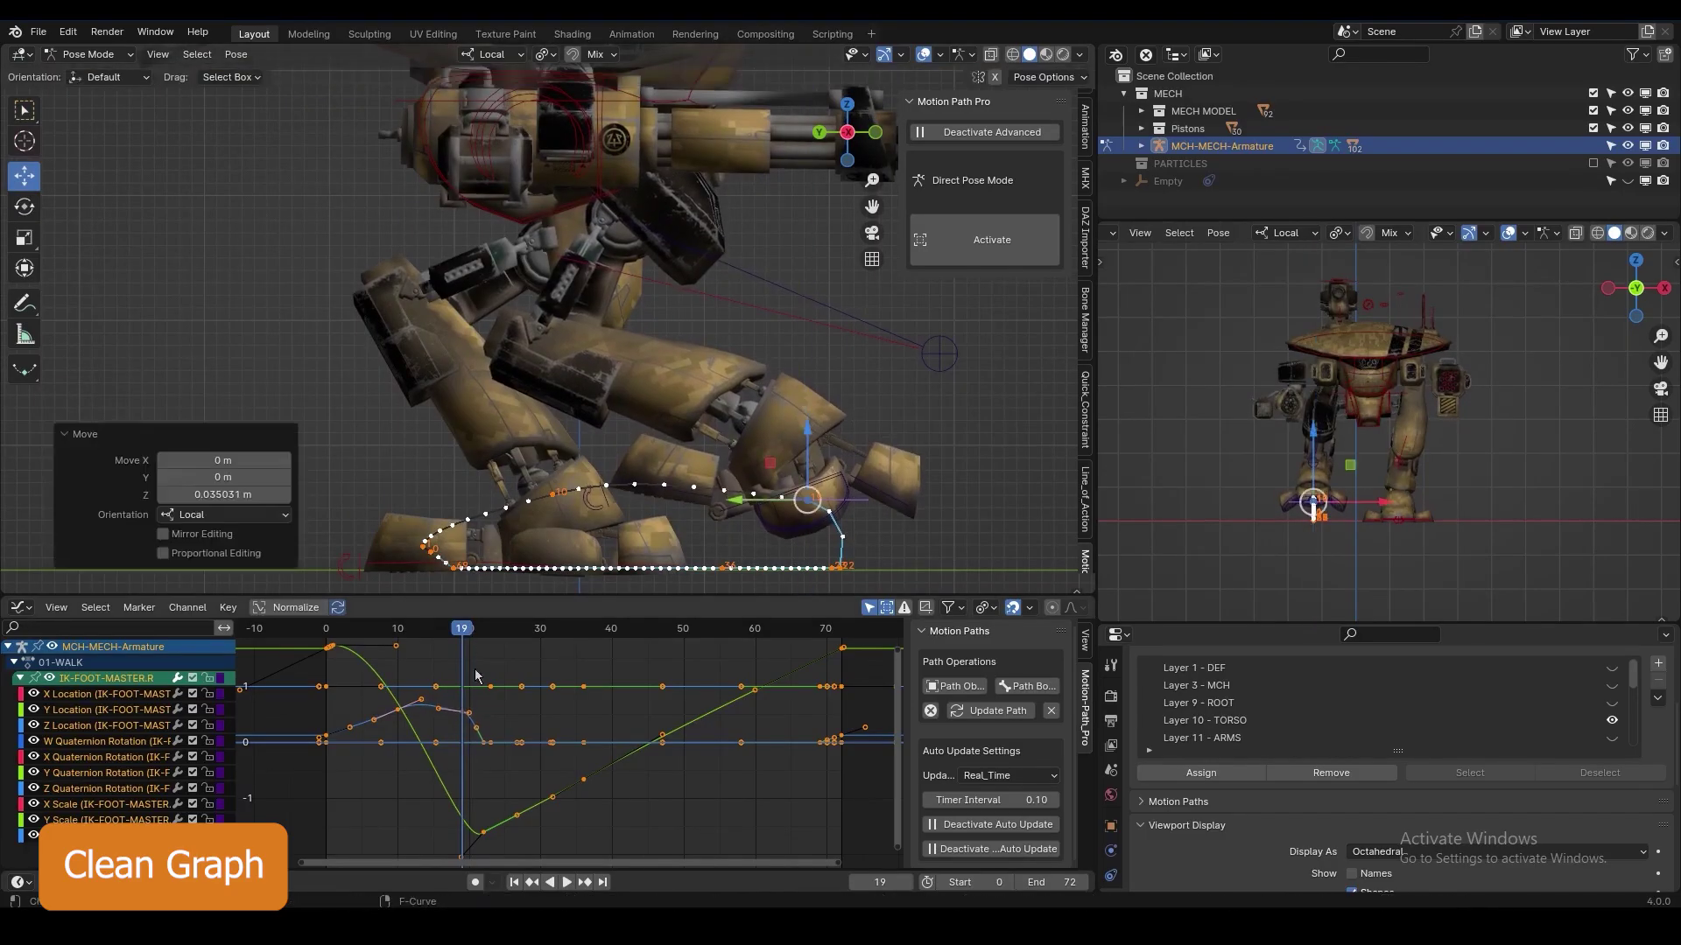
{"action": "key", "text": "Left"}
{"action": "key", "text": "Left"}
{"action": "key", "text": "Left"}
{"action": "key", "text": "Left"}
{"action": "key", "text": "Left"}
Step: Select the foot bones, move the foot curve's keys in the Graph Editor, then select the squirrel's body bone
{"action": "left_click", "coordinate": [727, 512]}
{"action": "middle_click_drag", "start_coordinate": [726, 512], "coordinate": [696, 338]}
{"action": "left_click", "coordinate": [682, 464]}
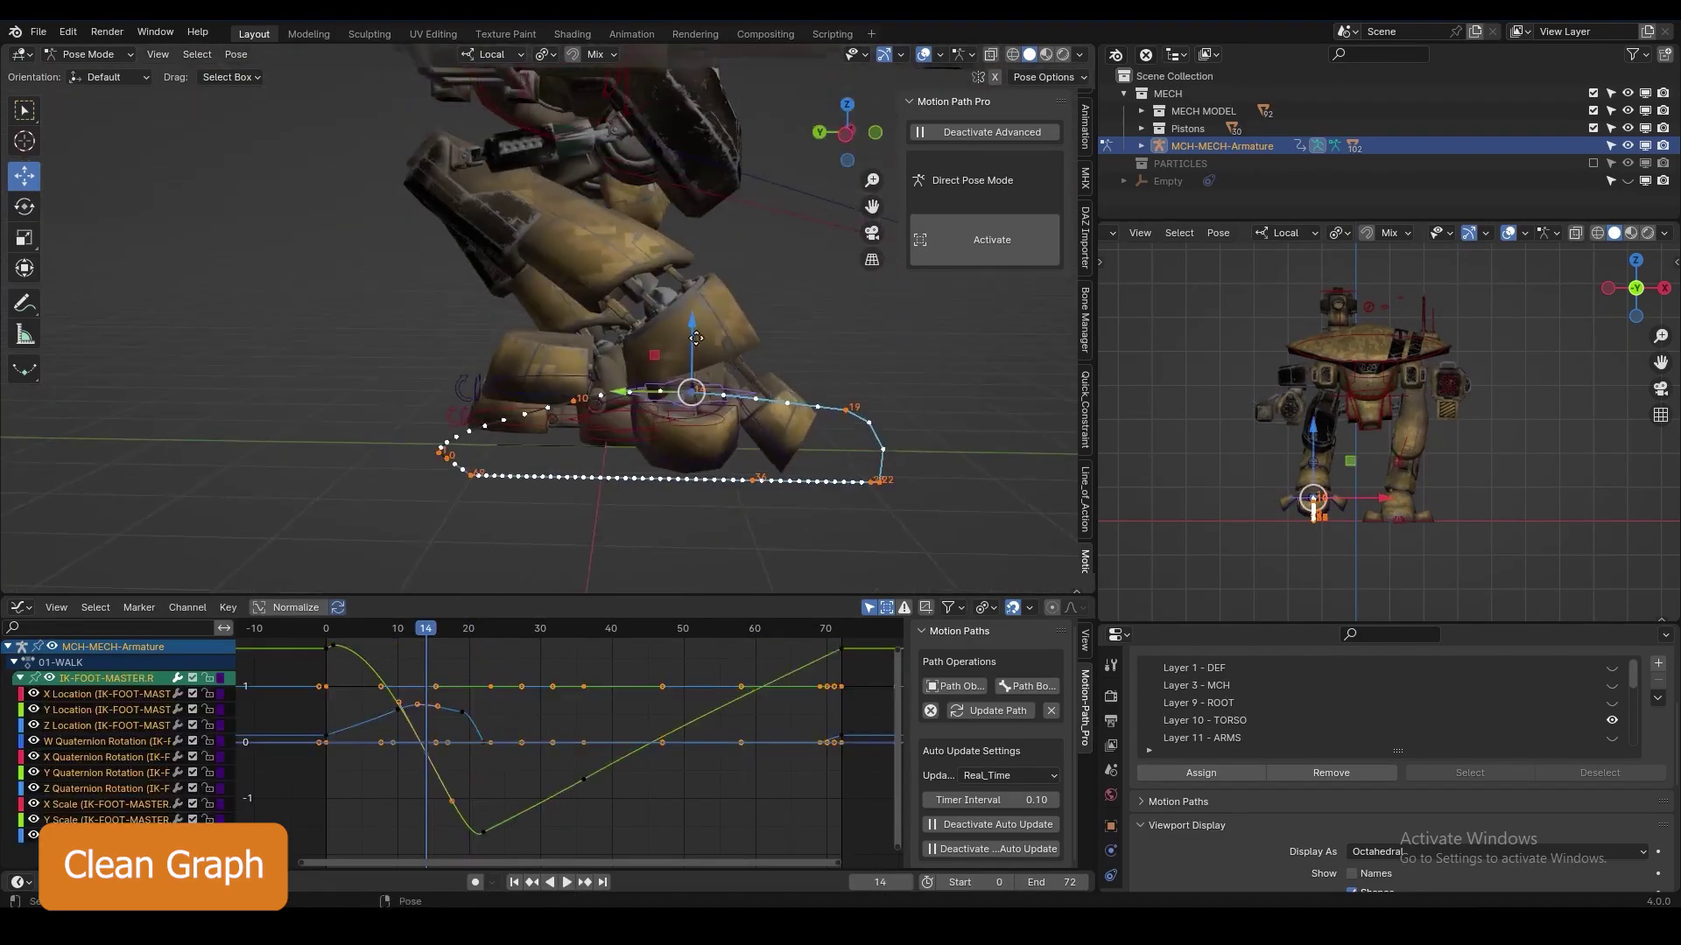
{"action": "key", "text": "Right"}
{"action": "key", "text": "Right"}
{"action": "key", "text": "Right"}
{"action": "left_click", "coordinate": [463, 716]}
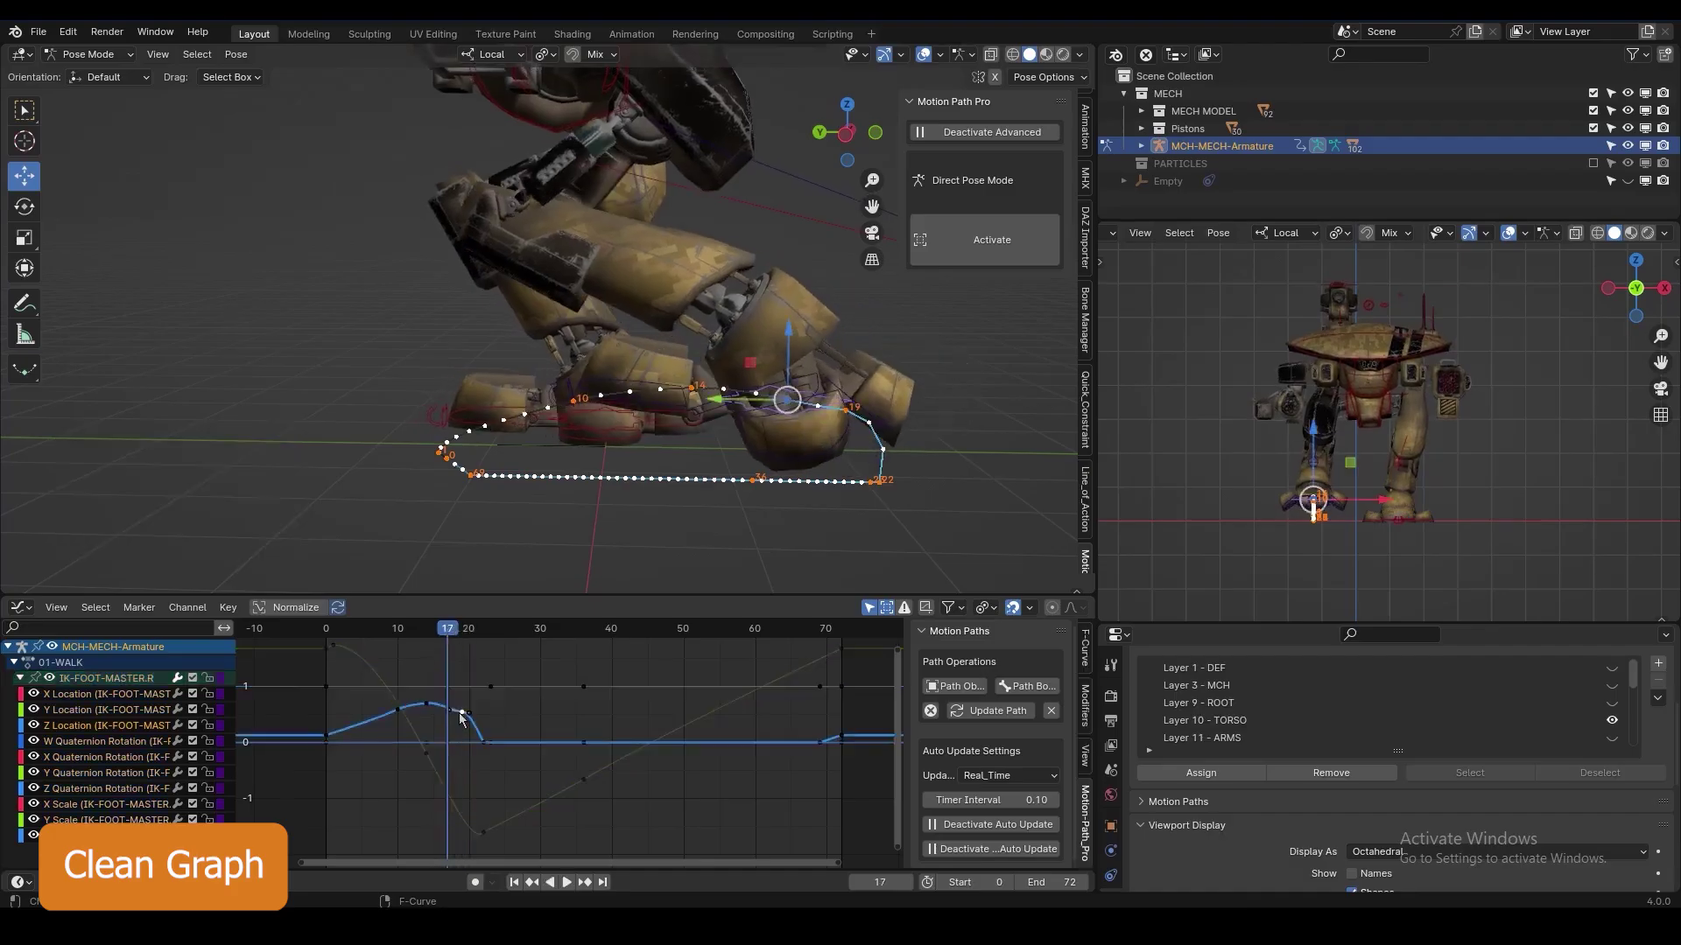
{"action": "scroll", "coordinate": [462, 716], "scroll_direction": "up", "scroll_amount": 2}
{"action": "key", "text": "g"}
{"action": "left_click", "coordinate": [416, 711]}
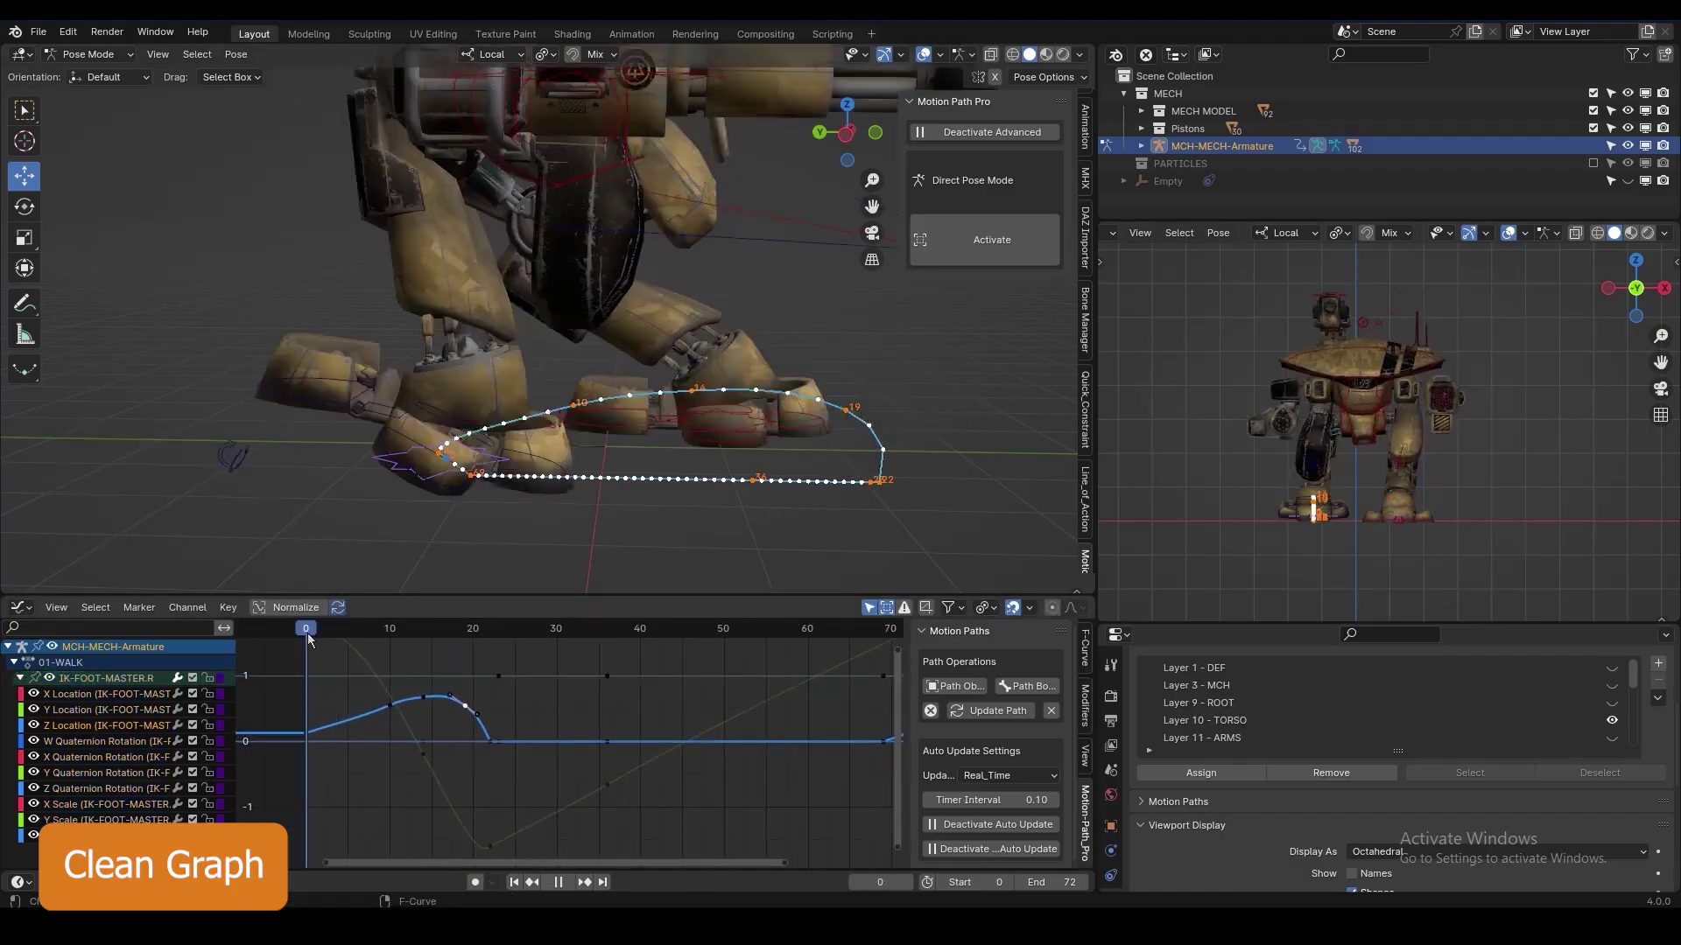
{"action": "left_click", "coordinate": [1387, 400]}
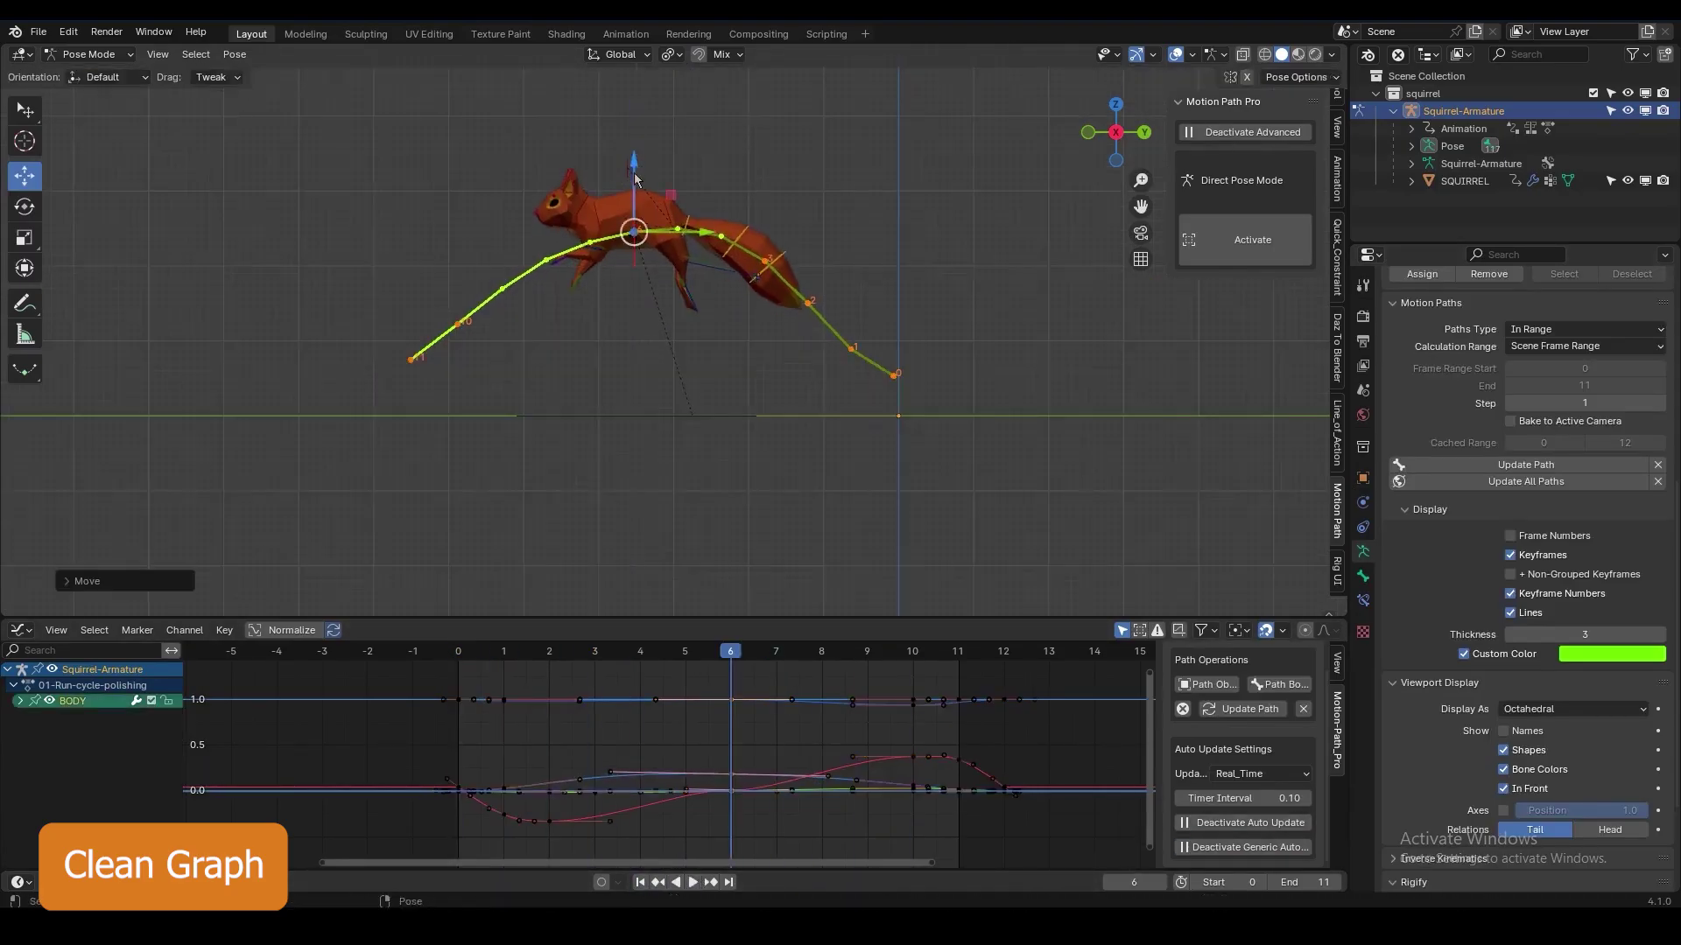
Step: Play the squirrel run cycle, calculate ARM.L's motion path, and move the bone up and down along Z
{"action": "key", "text": "space"}
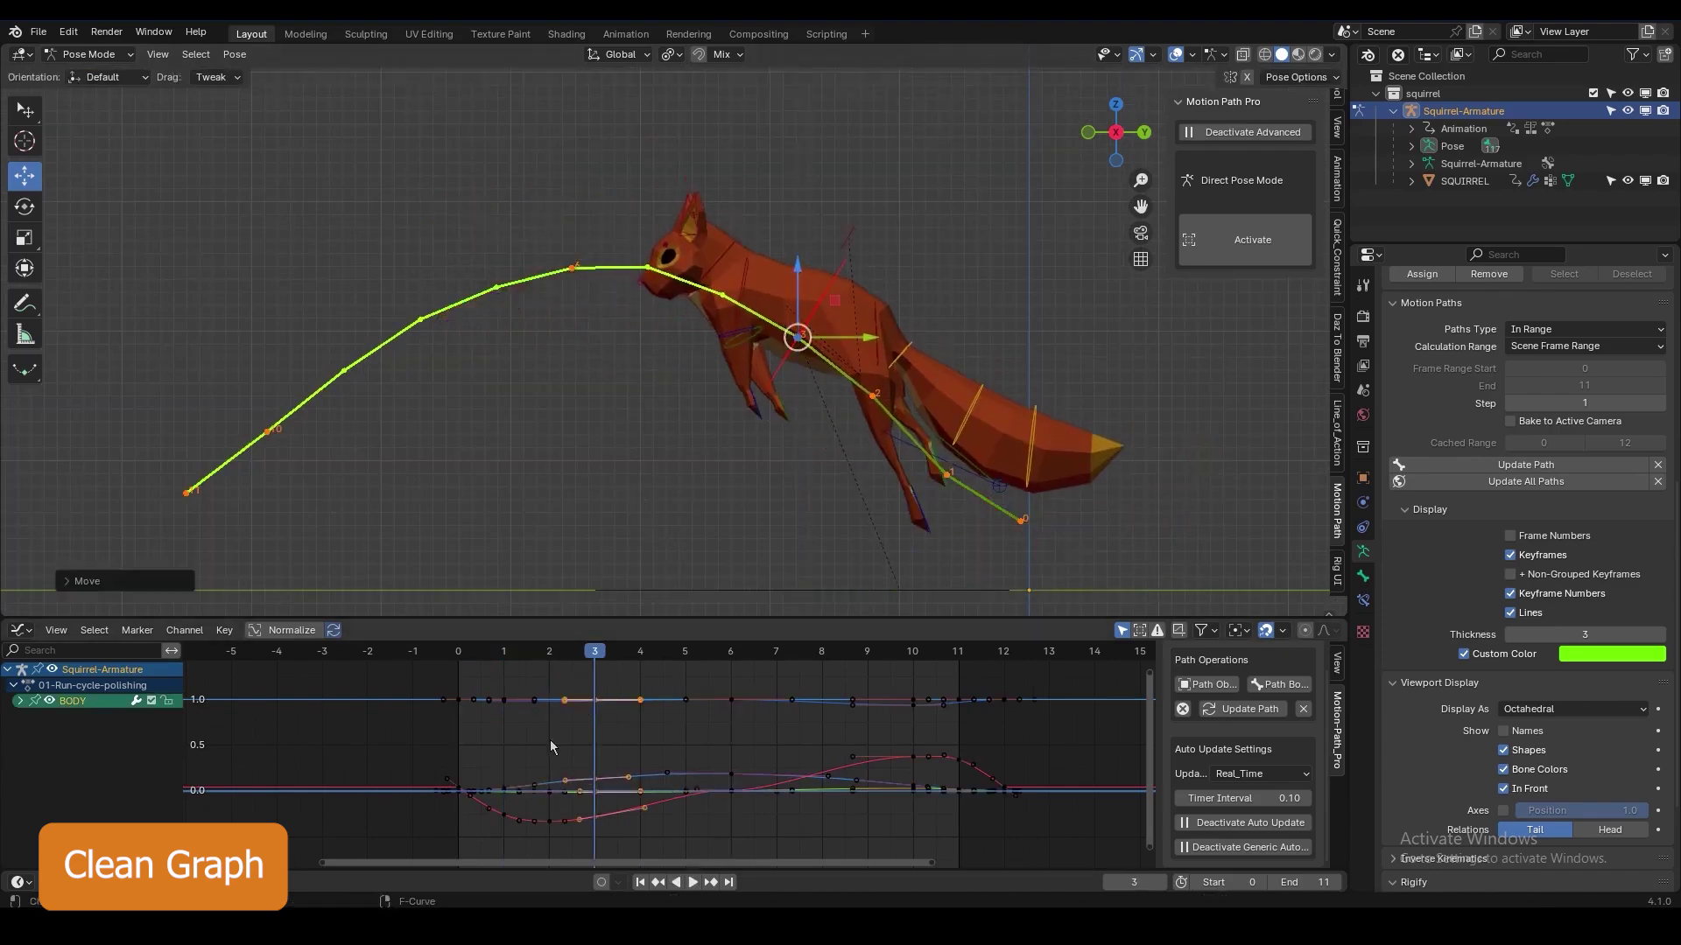
{"action": "left_click", "coordinate": [882, 355]}
{"action": "left_click", "coordinate": [850, 473]}
{"action": "left_click", "coordinate": [1253, 752]}
{"action": "left_click_drag", "start_coordinate": [833, 392], "coordinate": [833, 411]}
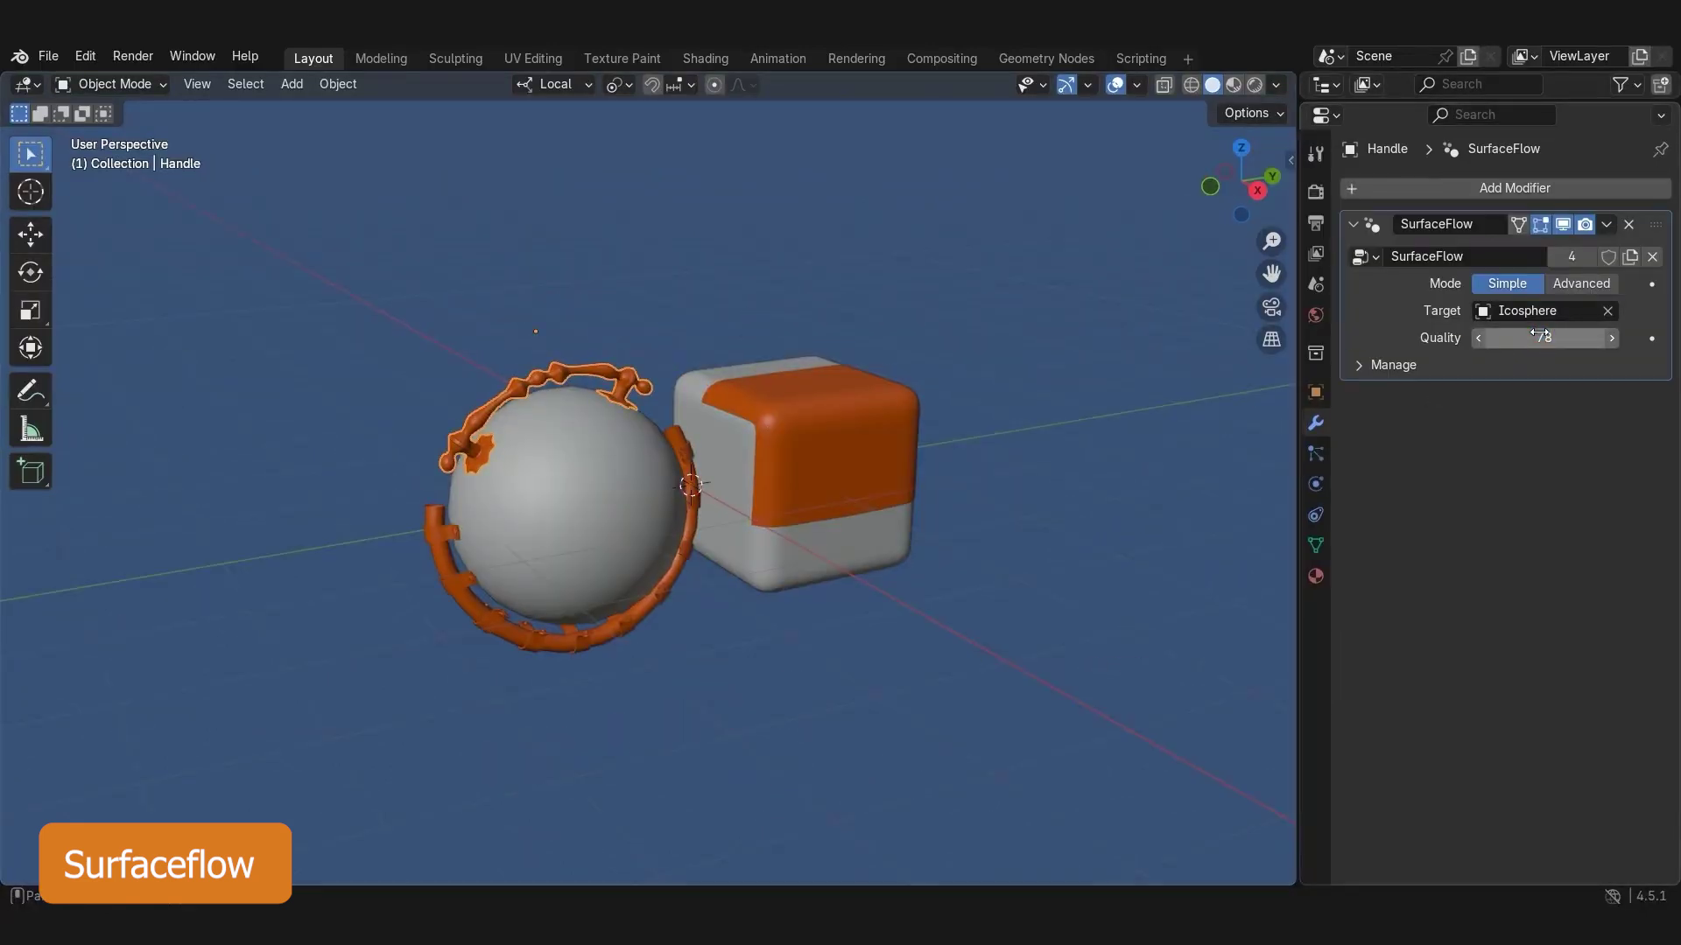
Step: Switch SurfaceFlow to Advanced and snap the handle onto the cube, rotating it on the surface
{"action": "left_click", "coordinate": [1576, 290]}
{"action": "middle_click_drag", "start_coordinate": [788, 700], "coordinate": [622, 750]}
{"action": "key", "text": "g"}
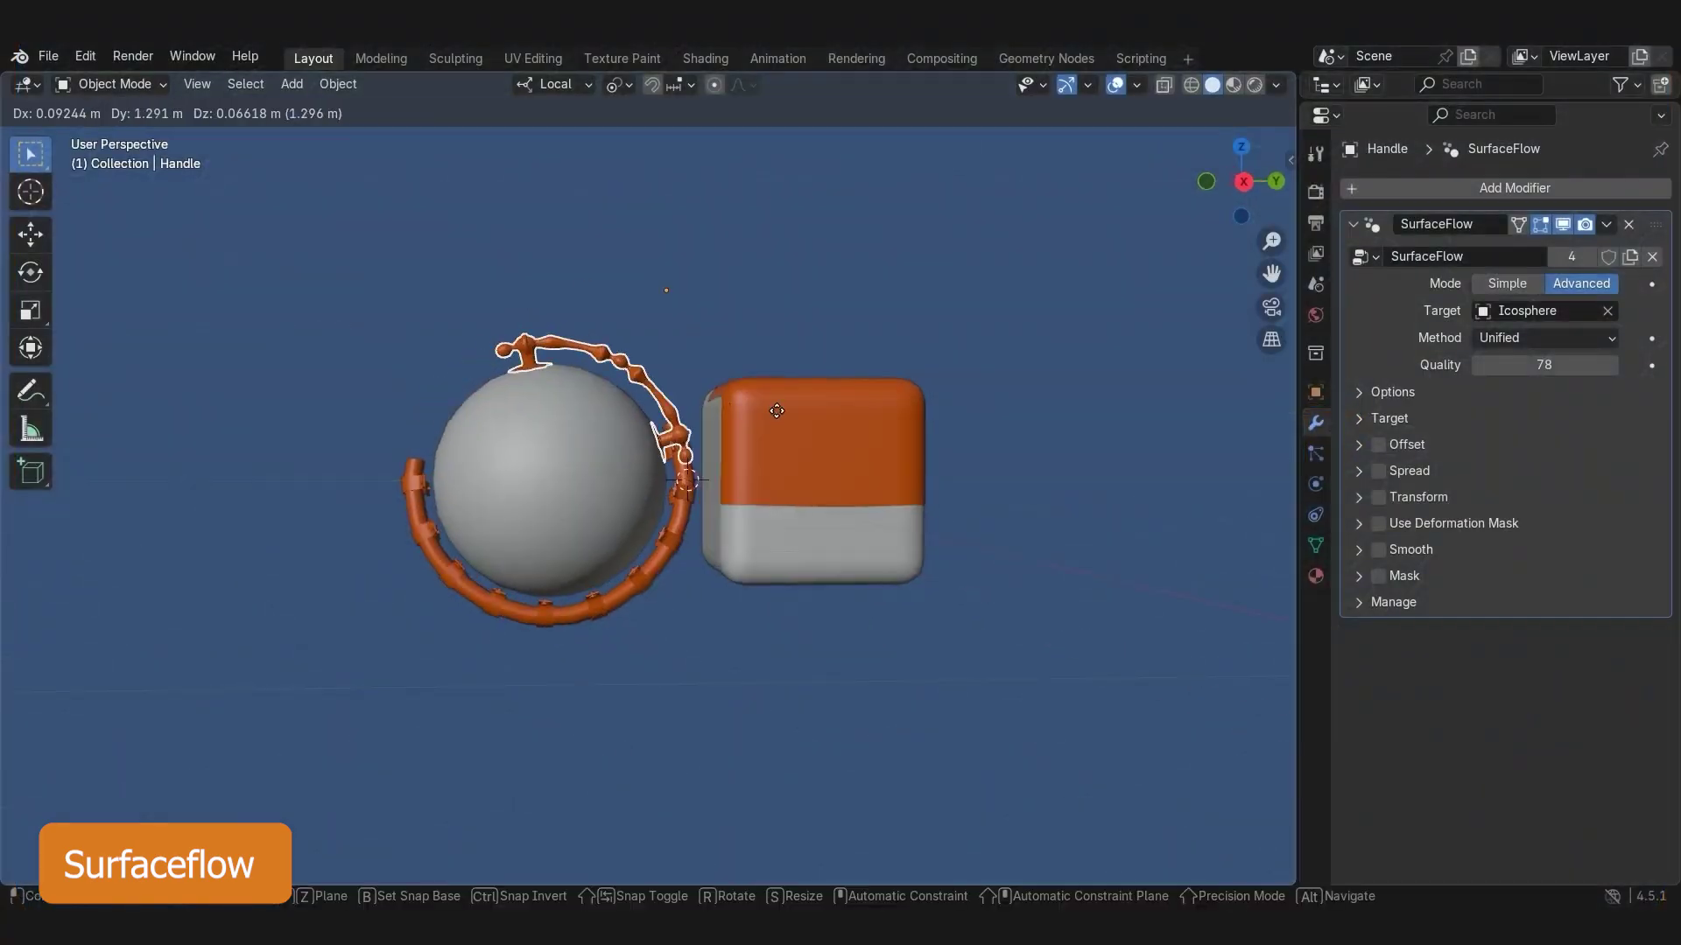
{"action": "left_click", "coordinate": [550, 552]}
{"action": "left_click", "coordinate": [691, 84]}
{"action": "key", "text": "g"}
{"action": "key", "text": "r"}
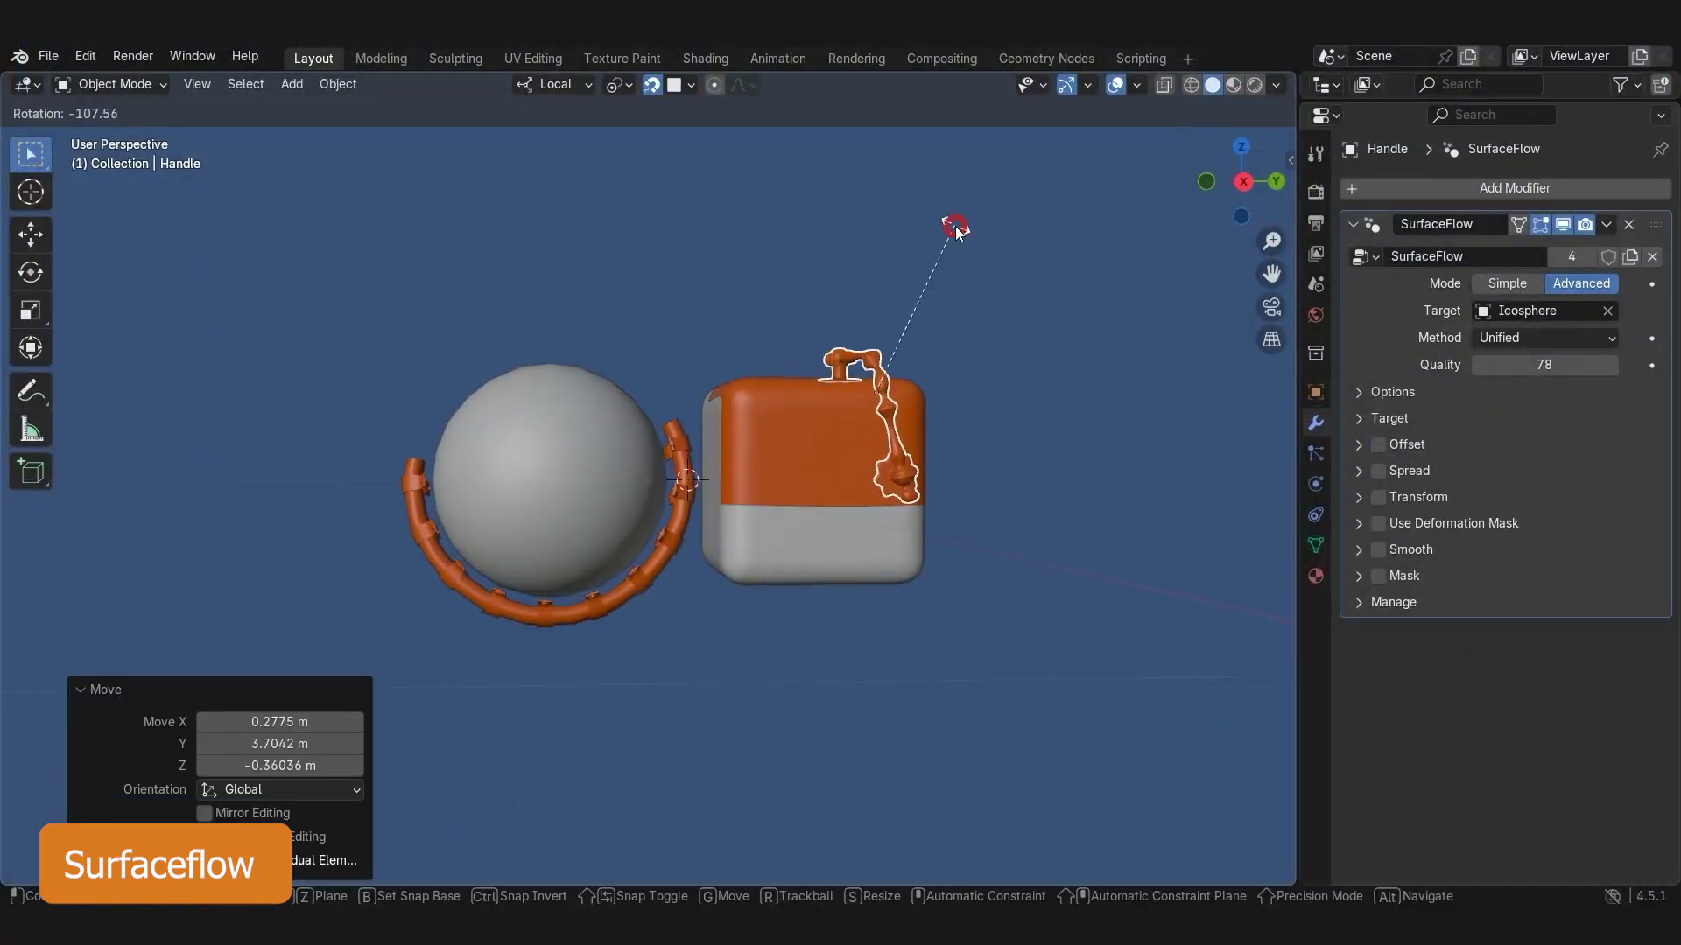
Step: Set the wrapping method to Phased and rotate the lizard 42.8° around the cube
{"action": "left_click", "coordinate": [1479, 338]}
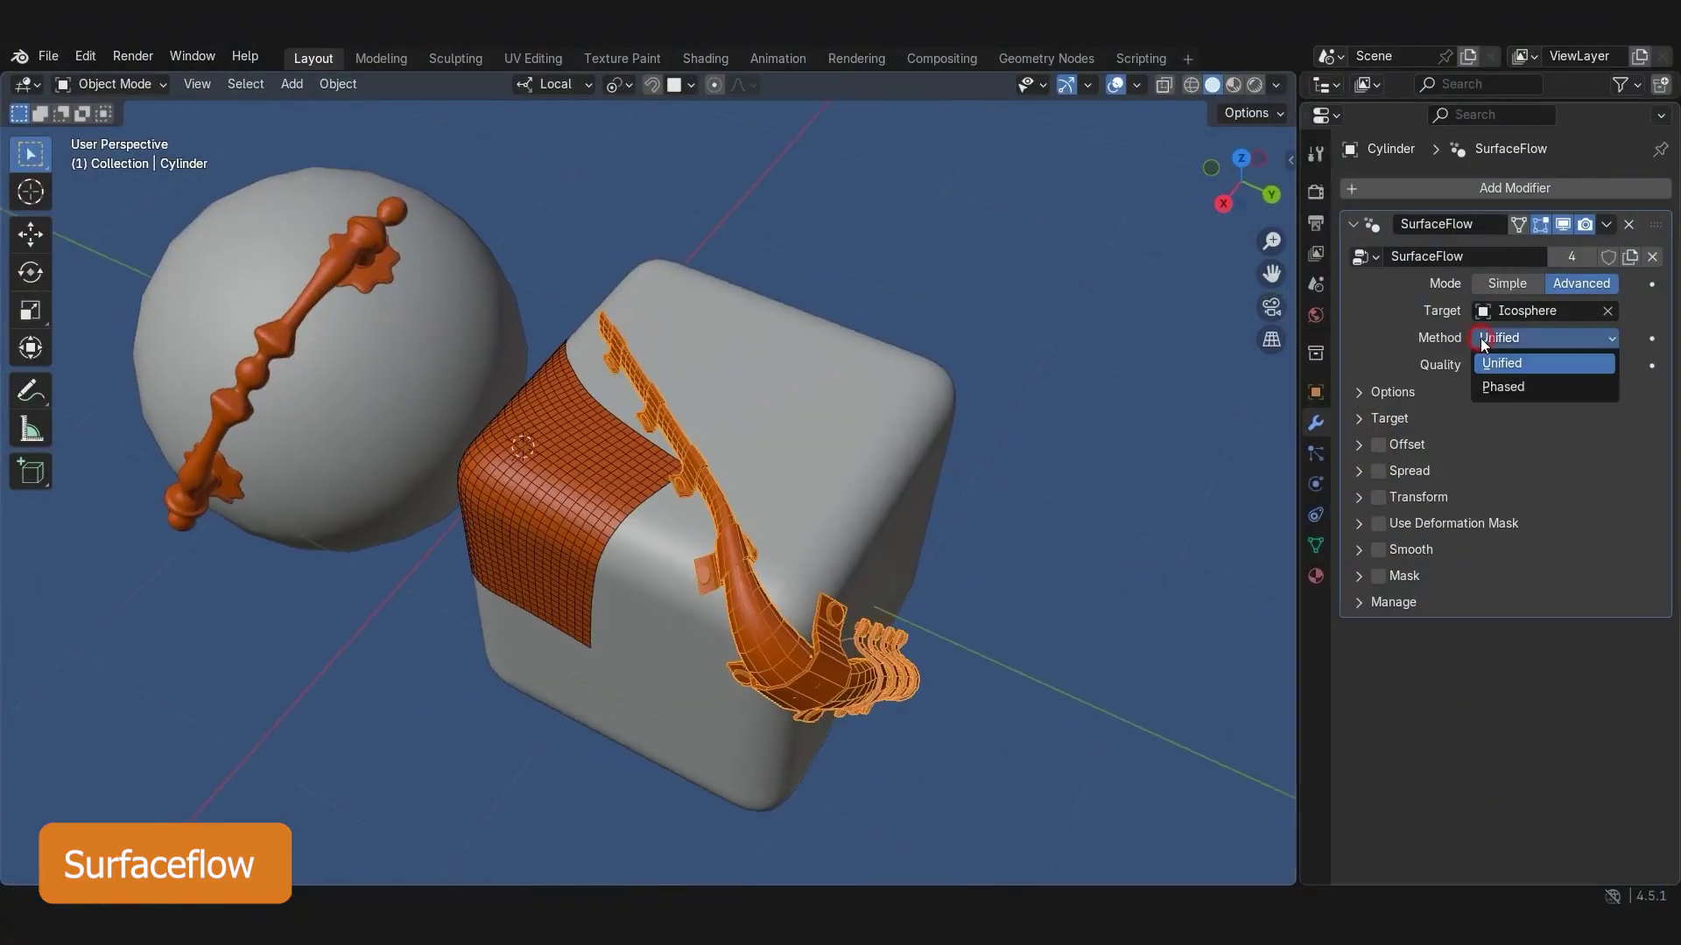
{"action": "left_click", "coordinate": [1499, 382]}
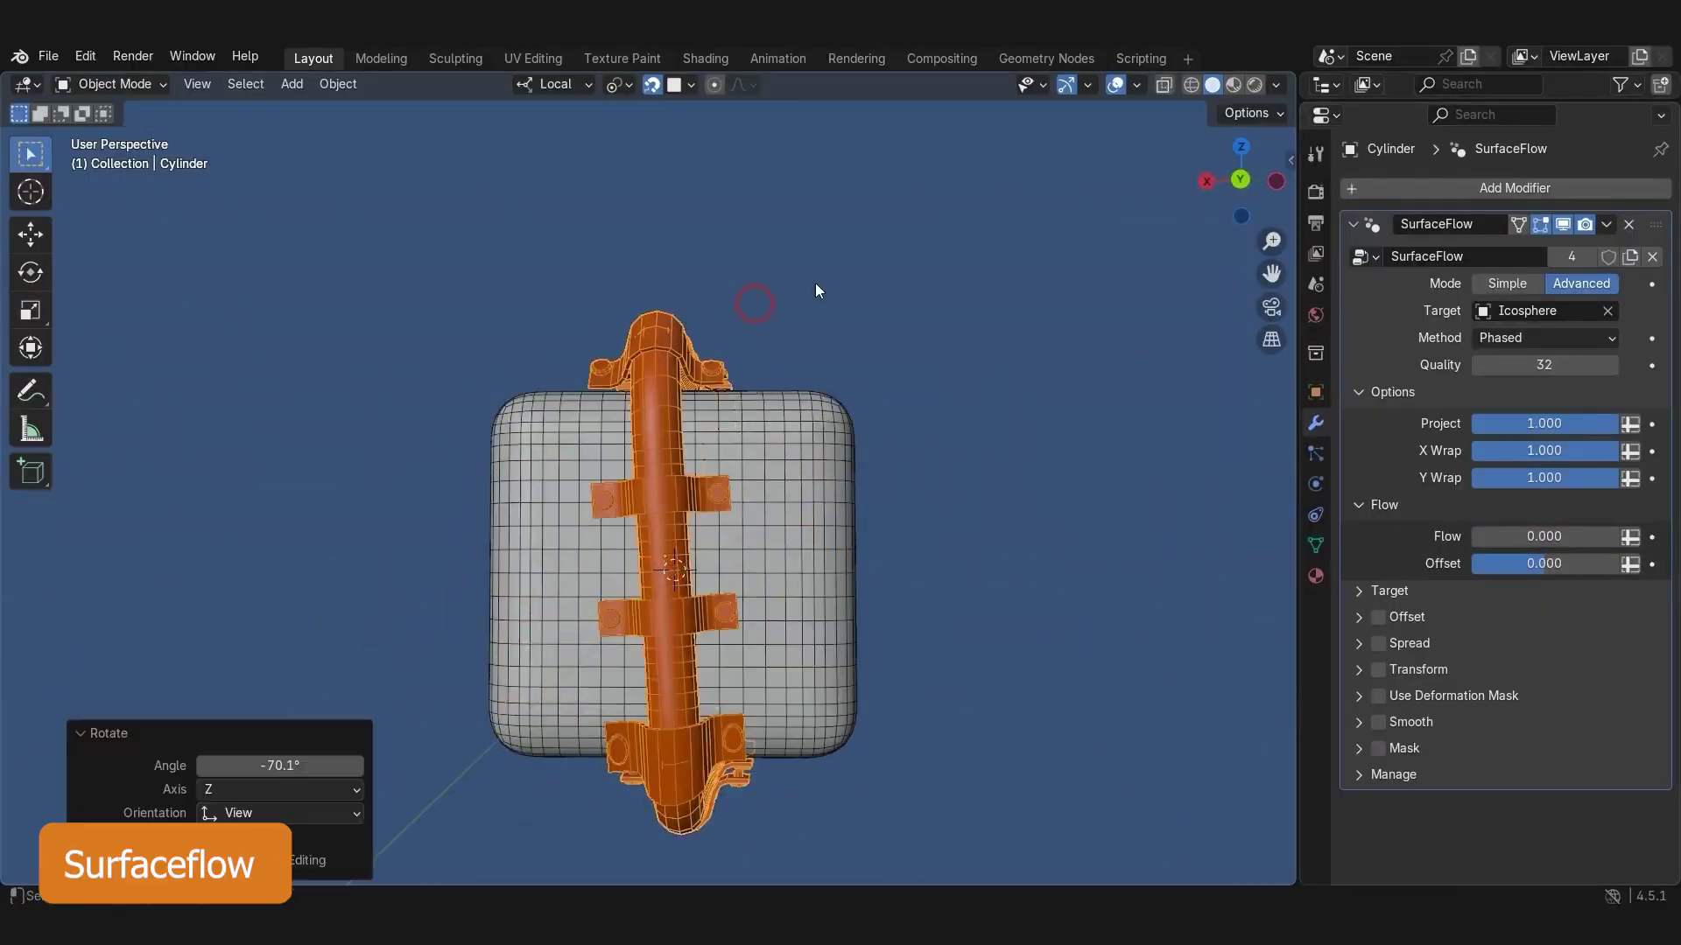
{"action": "key", "text": "r"}
{"action": "left_click", "coordinate": [1014, 494]}
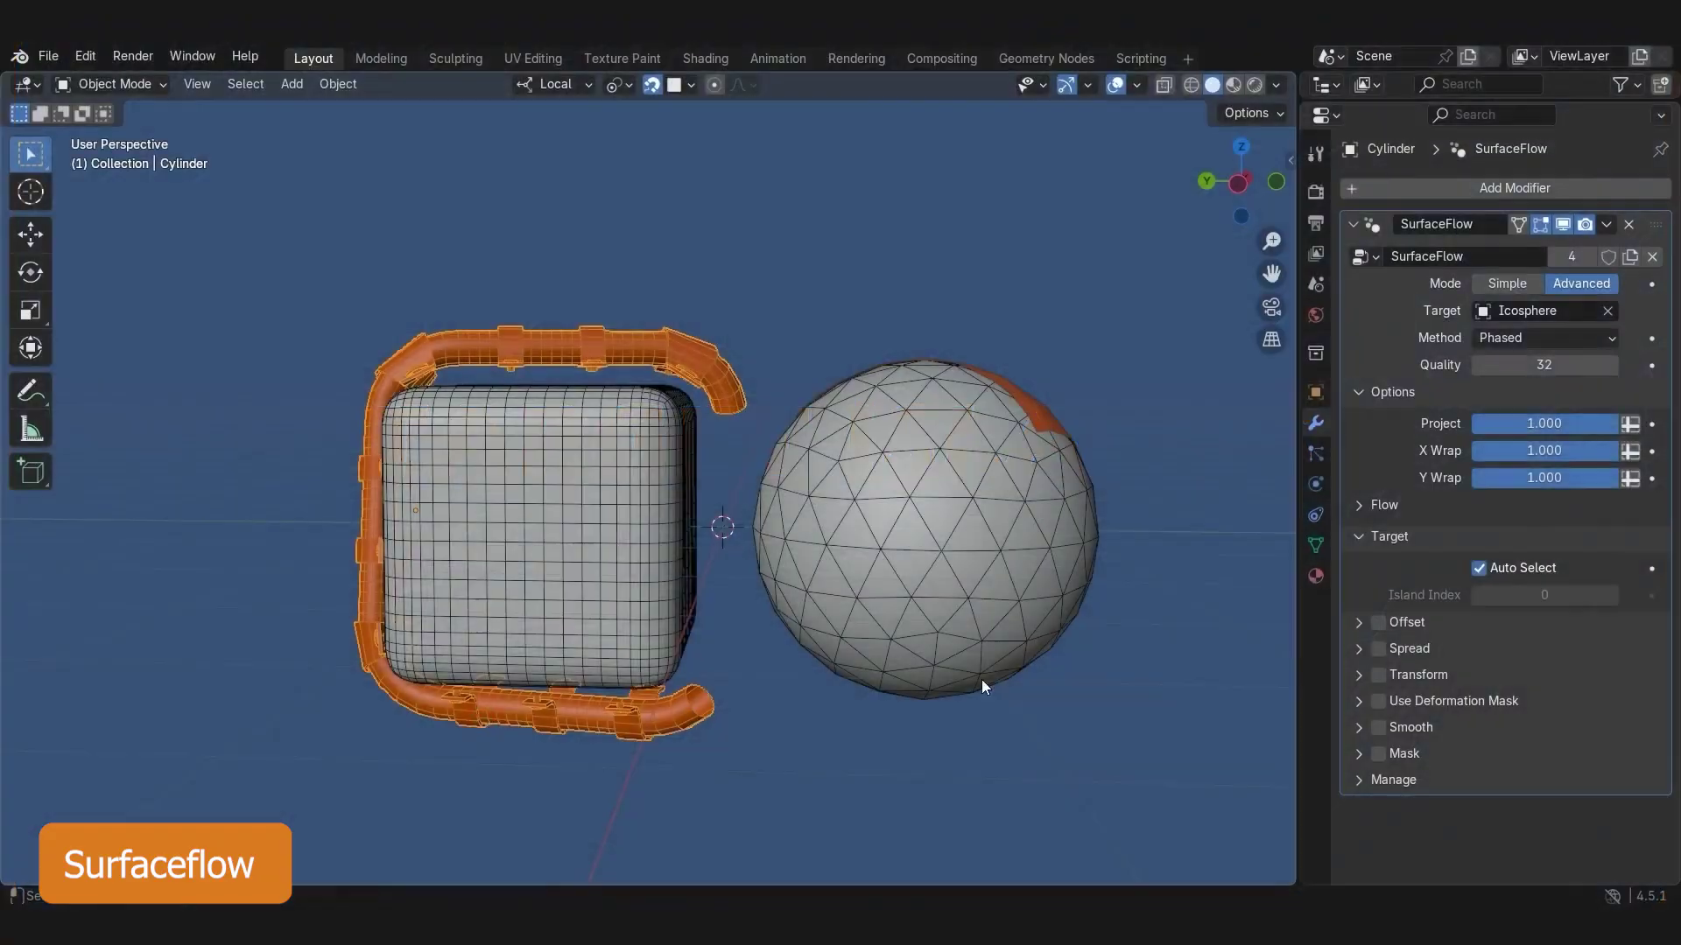
Step: Move the ring onto the sphere, enable Spread, and slide and swing the lizard across the cube
{"action": "key", "text": "g"}
{"action": "left_click", "coordinate": [1155, 665]}
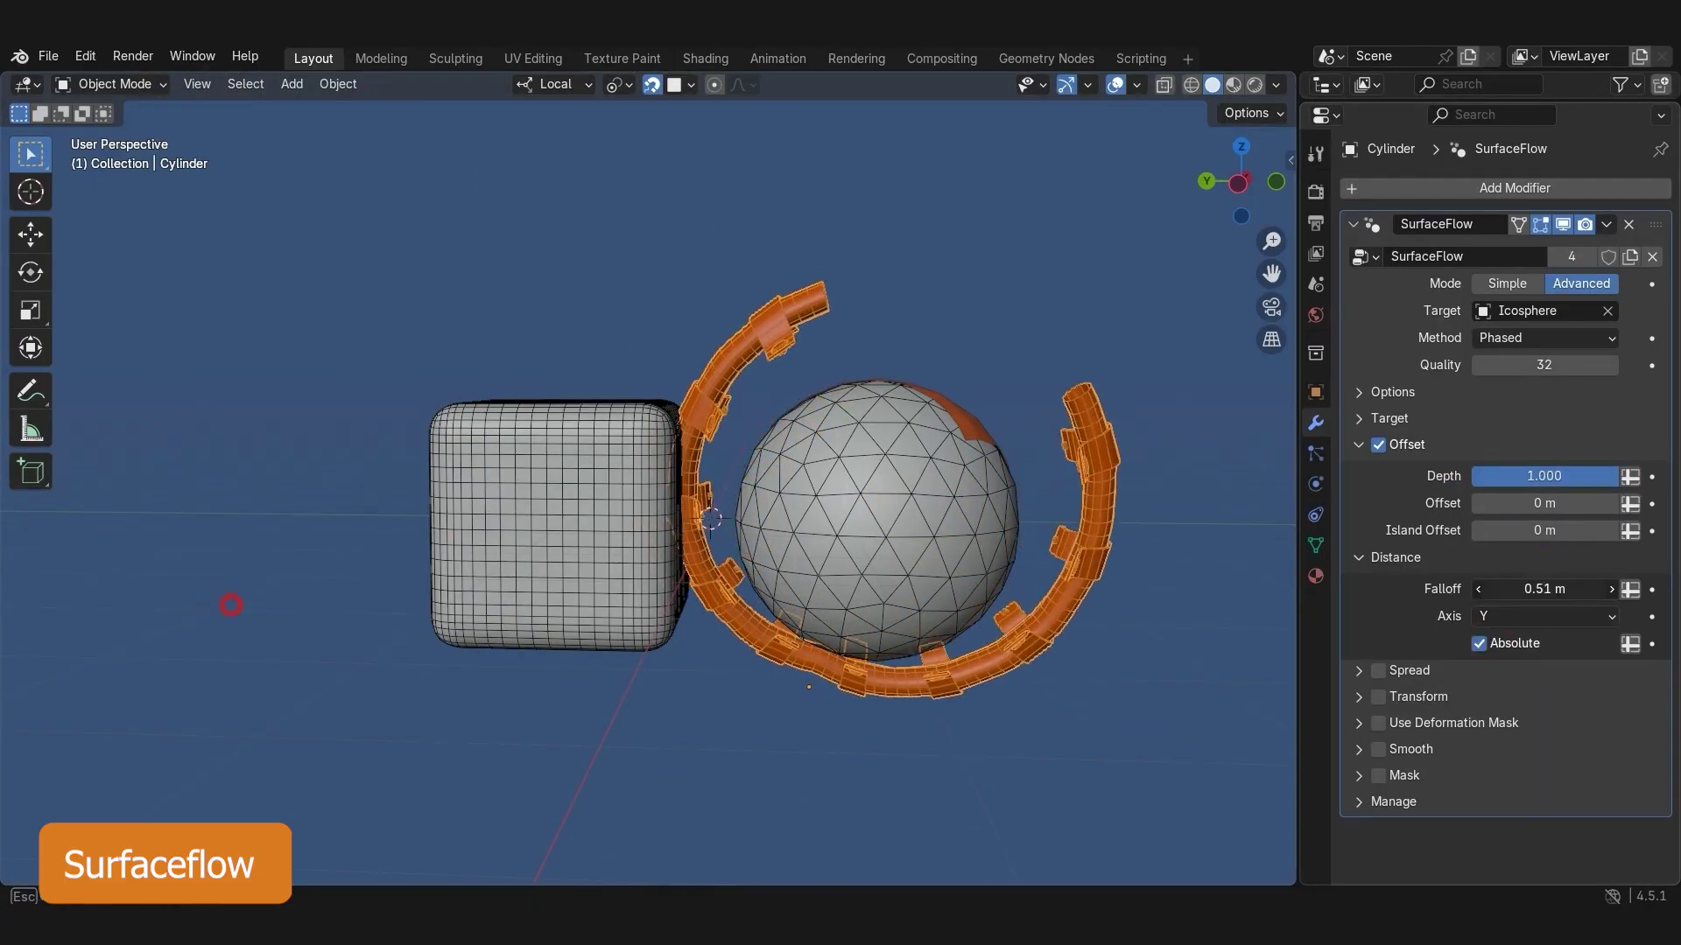
{"action": "left_click", "coordinate": [1378, 471]}
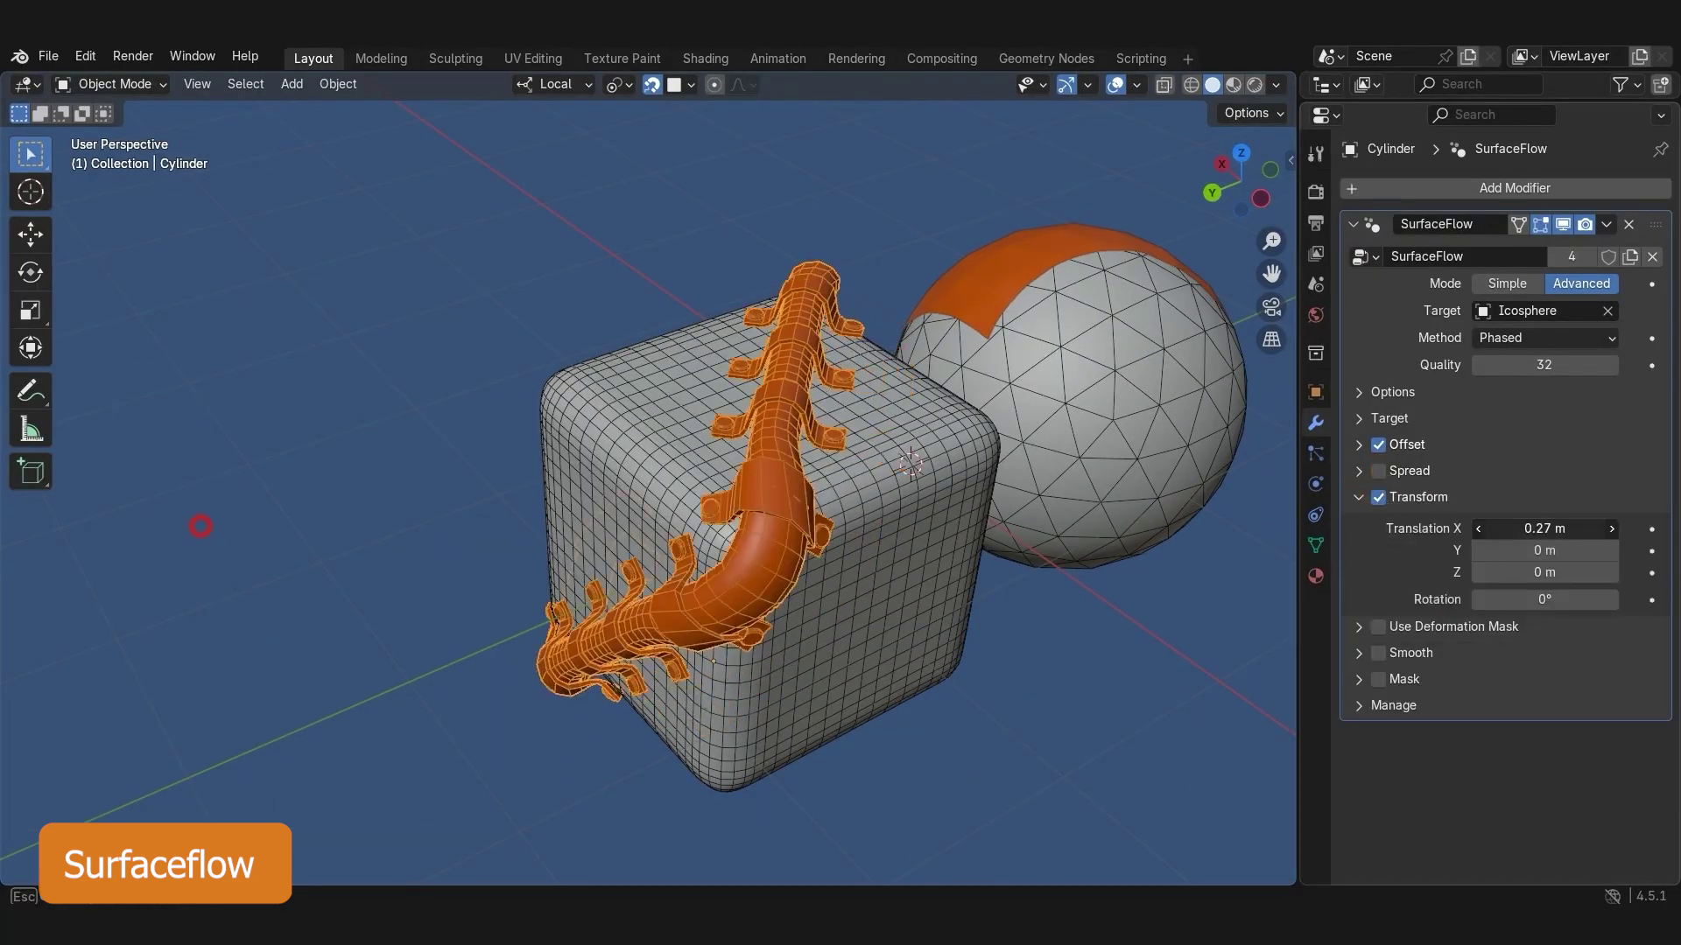
{"action": "left_click_drag", "start_coordinate": [1544, 549], "coordinate": [337, 541]}
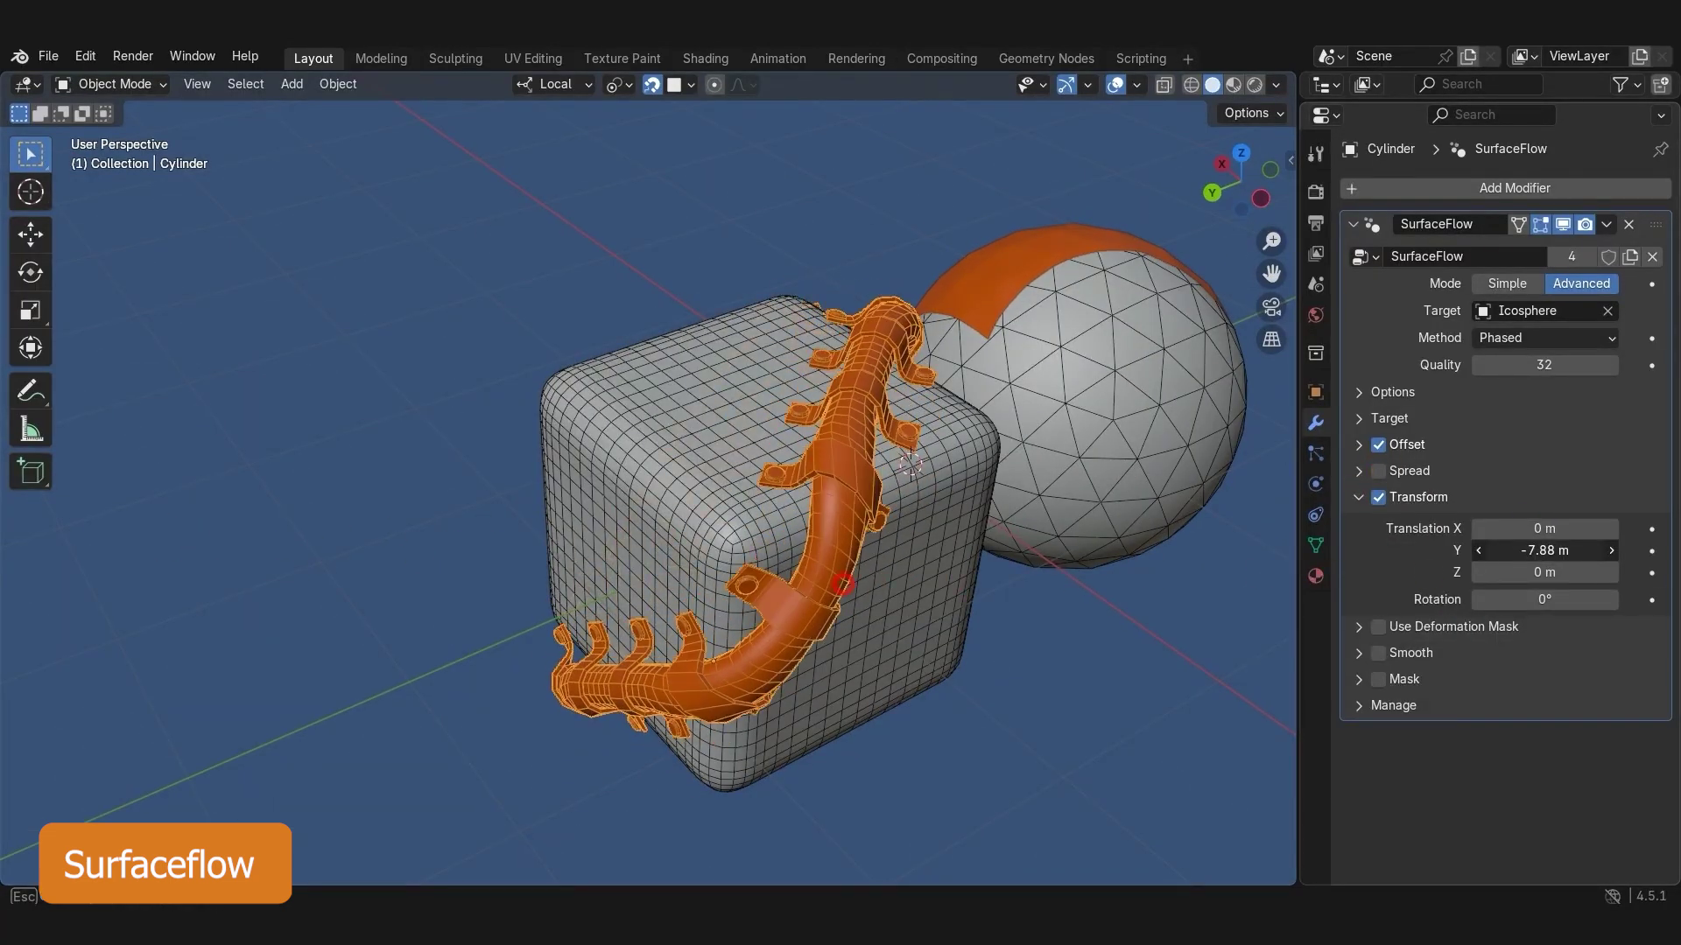
{"action": "left_click_drag", "start_coordinate": [1544, 598], "coordinate": [1398, 506]}
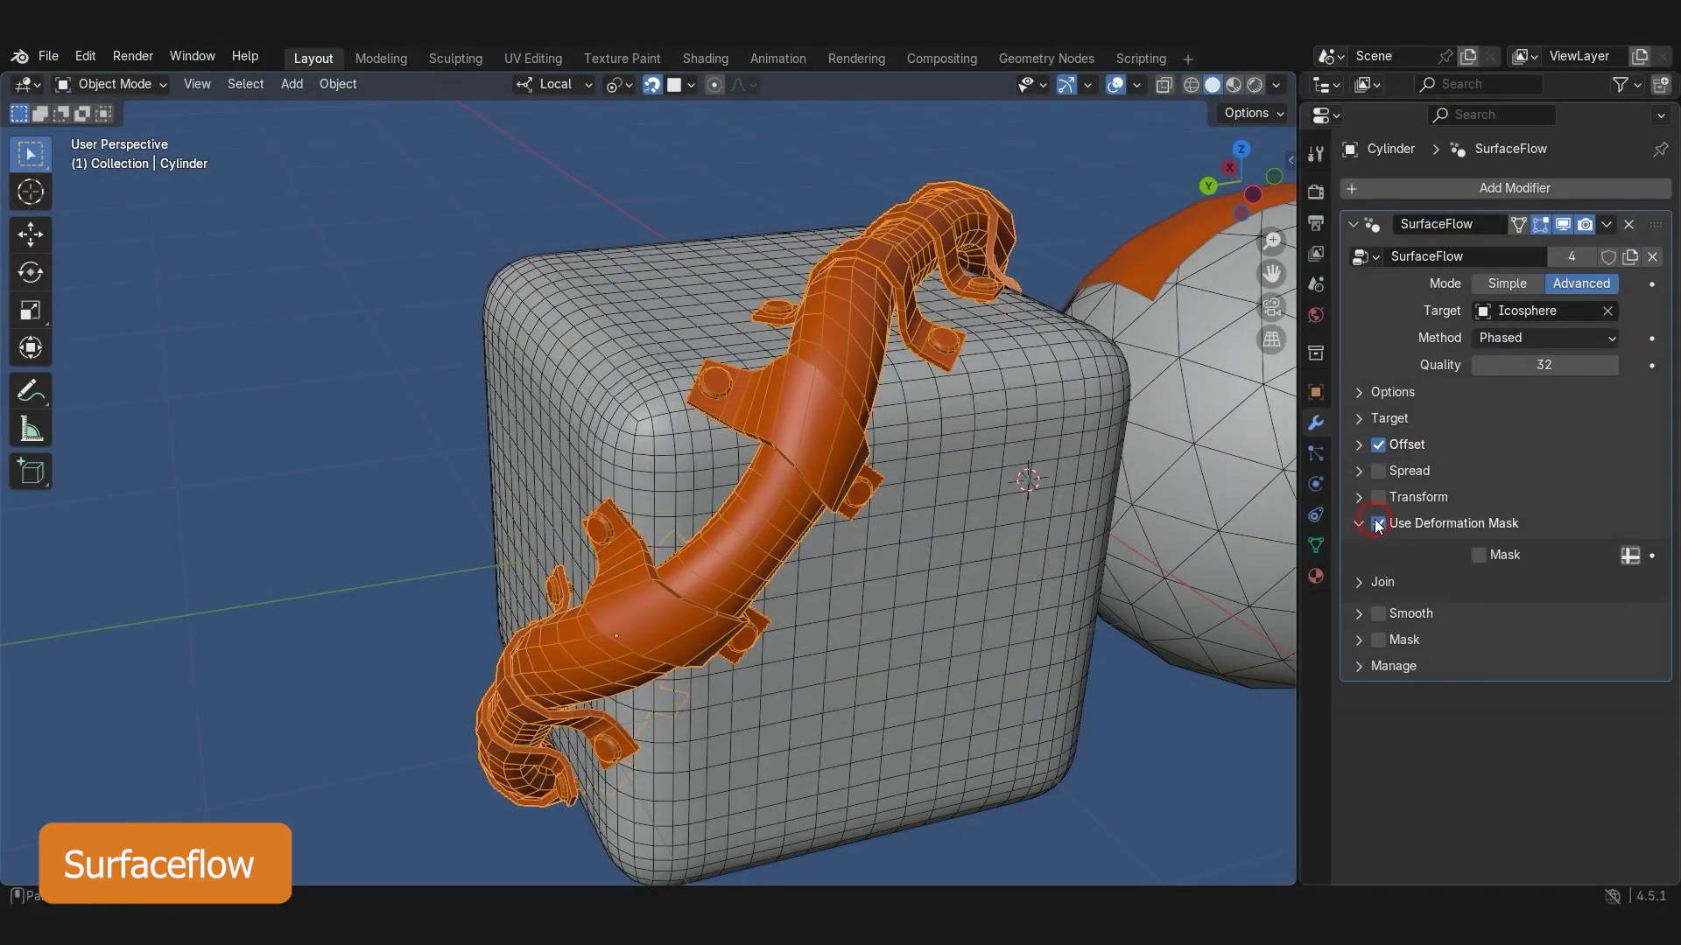
Step: Use Group.003 as the deformation mask on the cylinder's mesh, then orbit the chain, cube and sphere
{"action": "key", "text": "Tab"}
{"action": "key", "text": "Tab"}
{"action": "left_click", "coordinate": [1550, 555]}
{"action": "left_click", "coordinate": [1509, 720]}
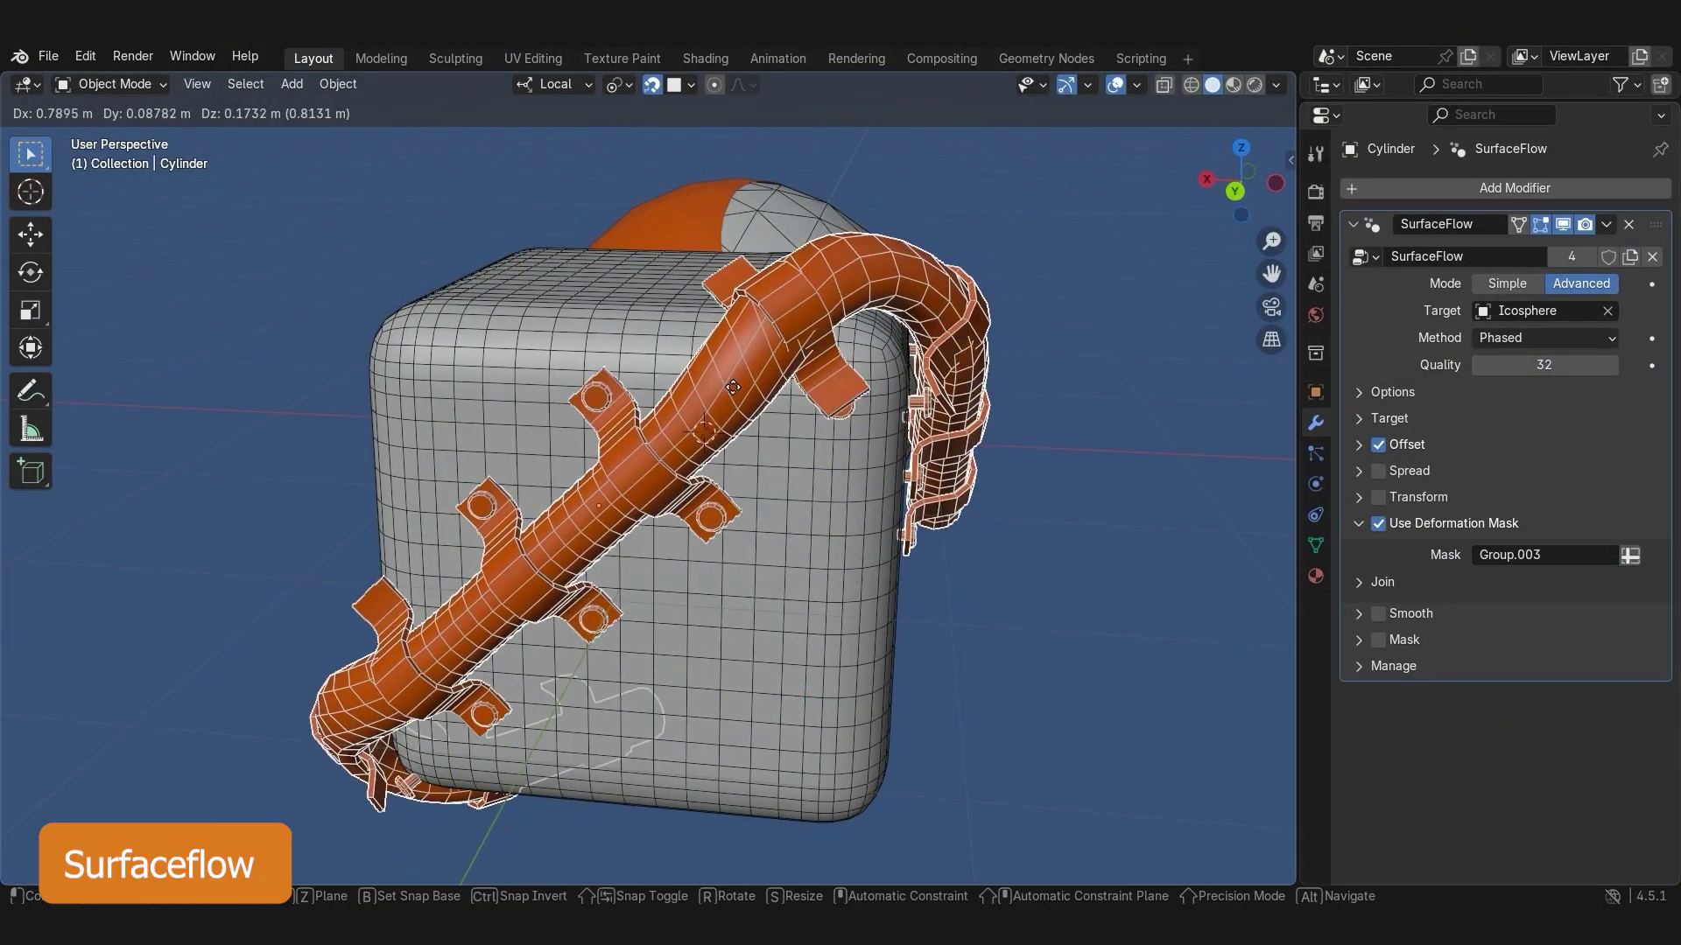
{"action": "left_click", "coordinate": [1379, 525]}
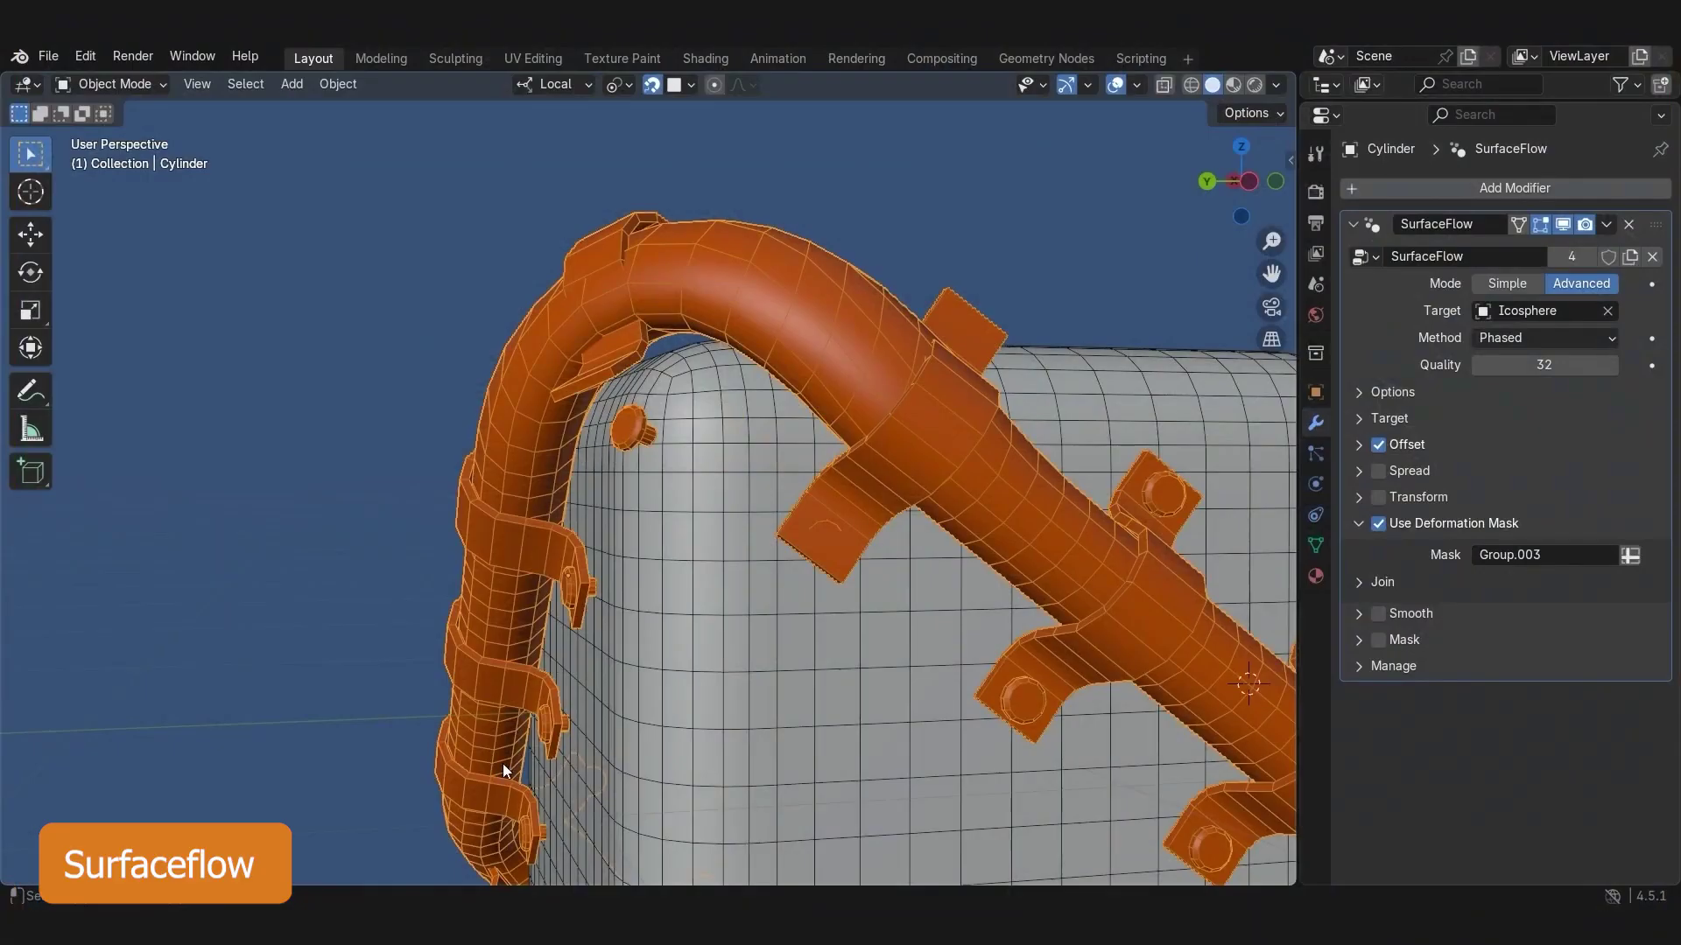
{"action": "key", "text": "Tab"}
{"action": "scroll", "coordinate": [875, 421], "scroll_direction": "up", "scroll_amount": 5}
{"action": "scroll", "coordinate": [875, 421], "scroll_direction": "down", "scroll_amount": 5}
{"action": "middle_click_drag", "start_coordinate": [875, 421], "coordinate": [1033, 403]}
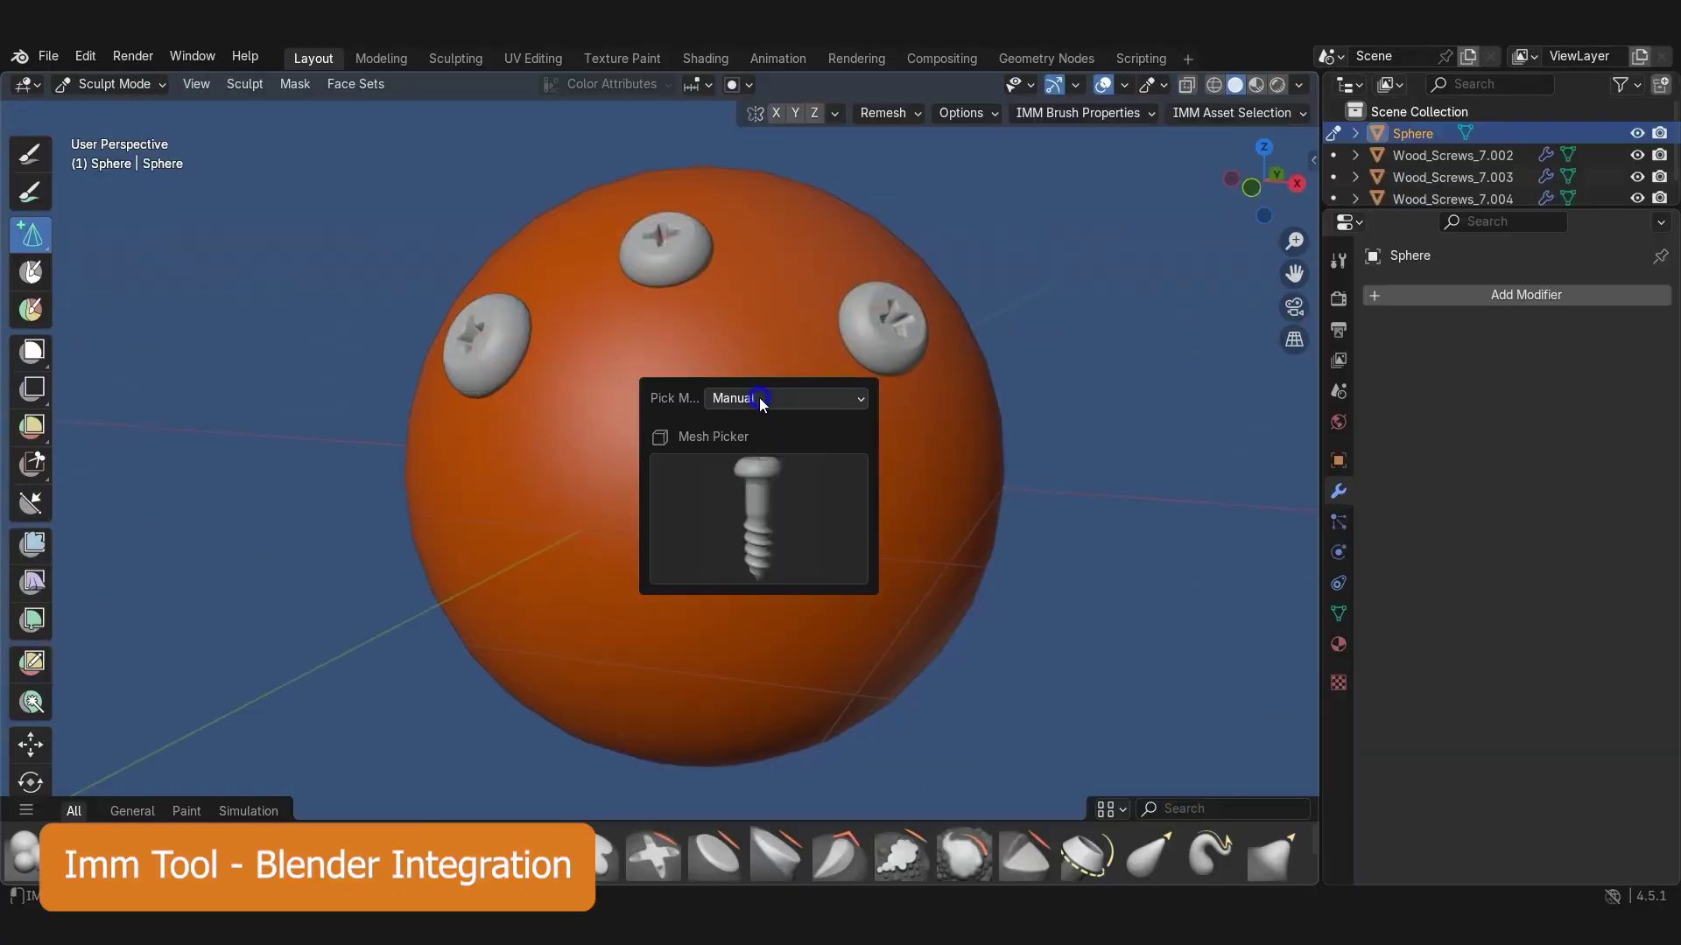
Step: Change the IMM brush's pick mode and stamp a monkey mesh onto the sphere's edge
{"action": "left_click", "coordinate": [759, 398]}
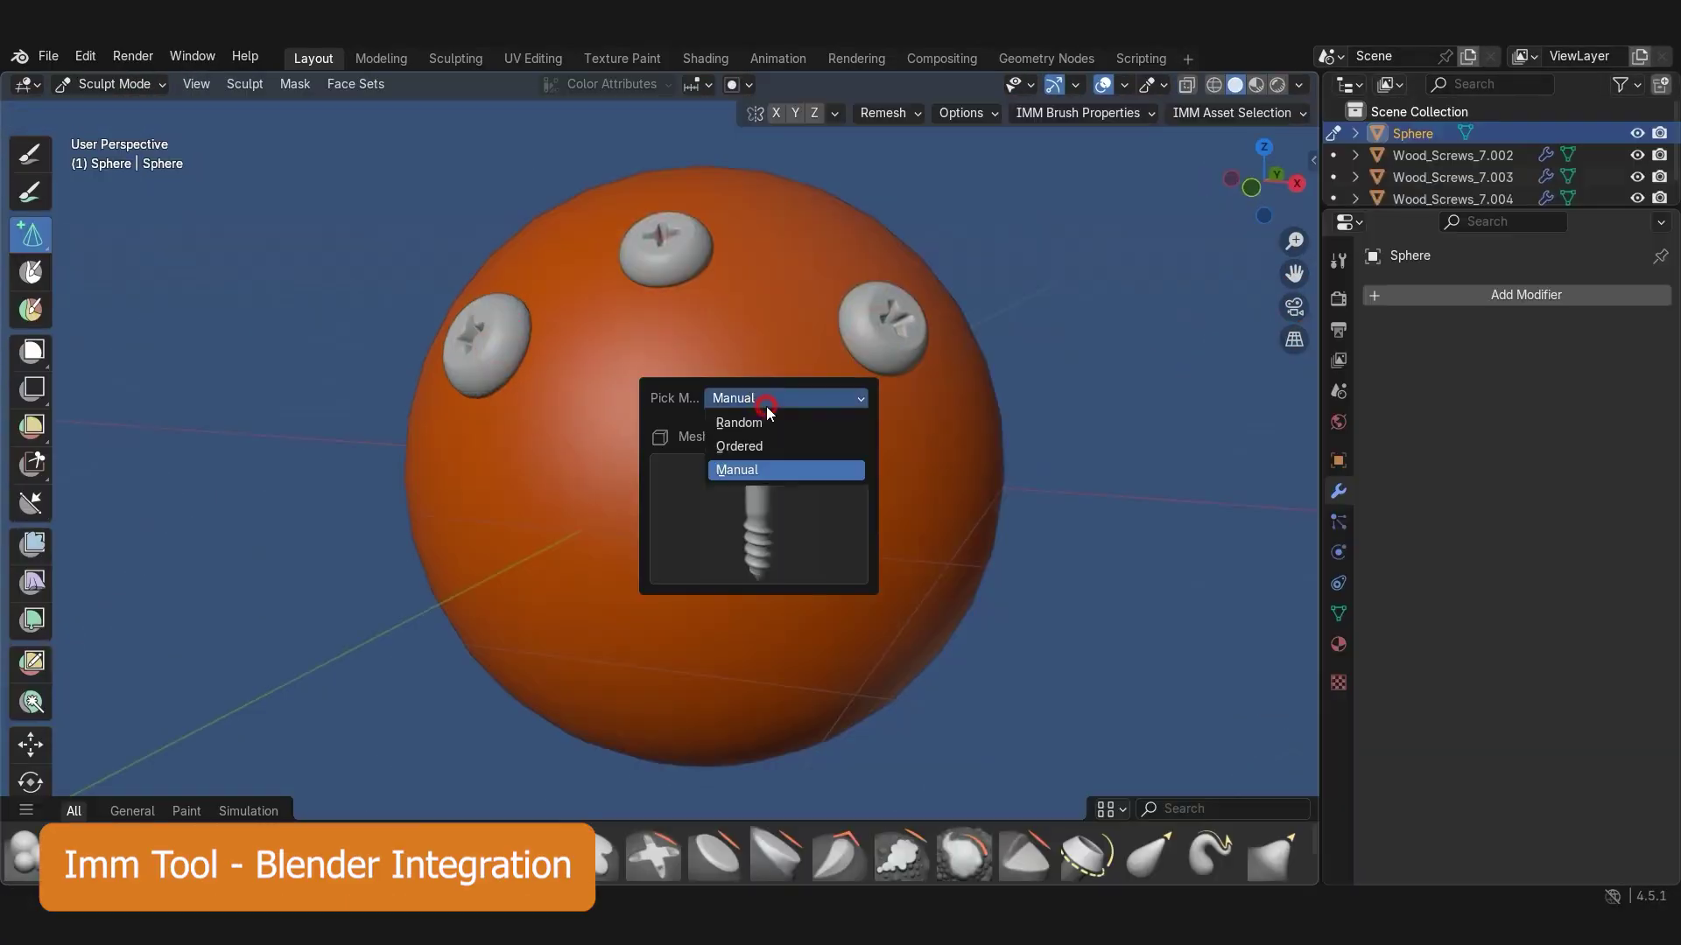
{"action": "left_click", "coordinate": [772, 445]}
{"action": "middle_click_drag", "start_coordinate": [710, 504], "coordinate": [803, 403]}
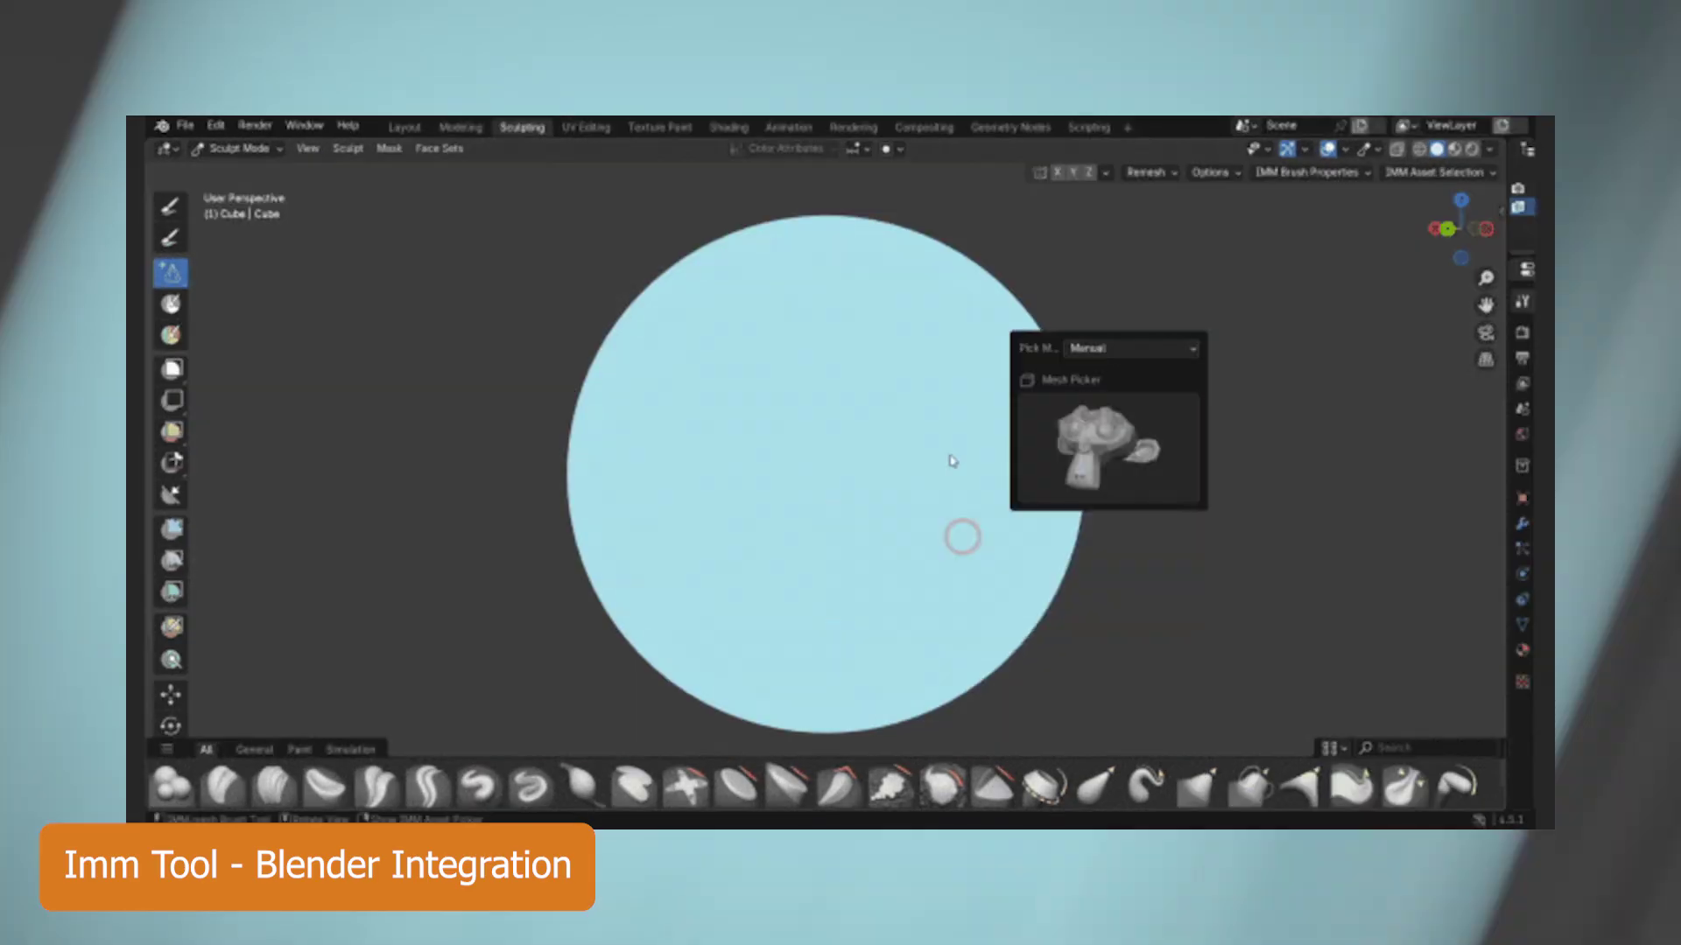
{"action": "left_click_drag", "start_coordinate": [681, 267], "coordinate": [831, 285]}
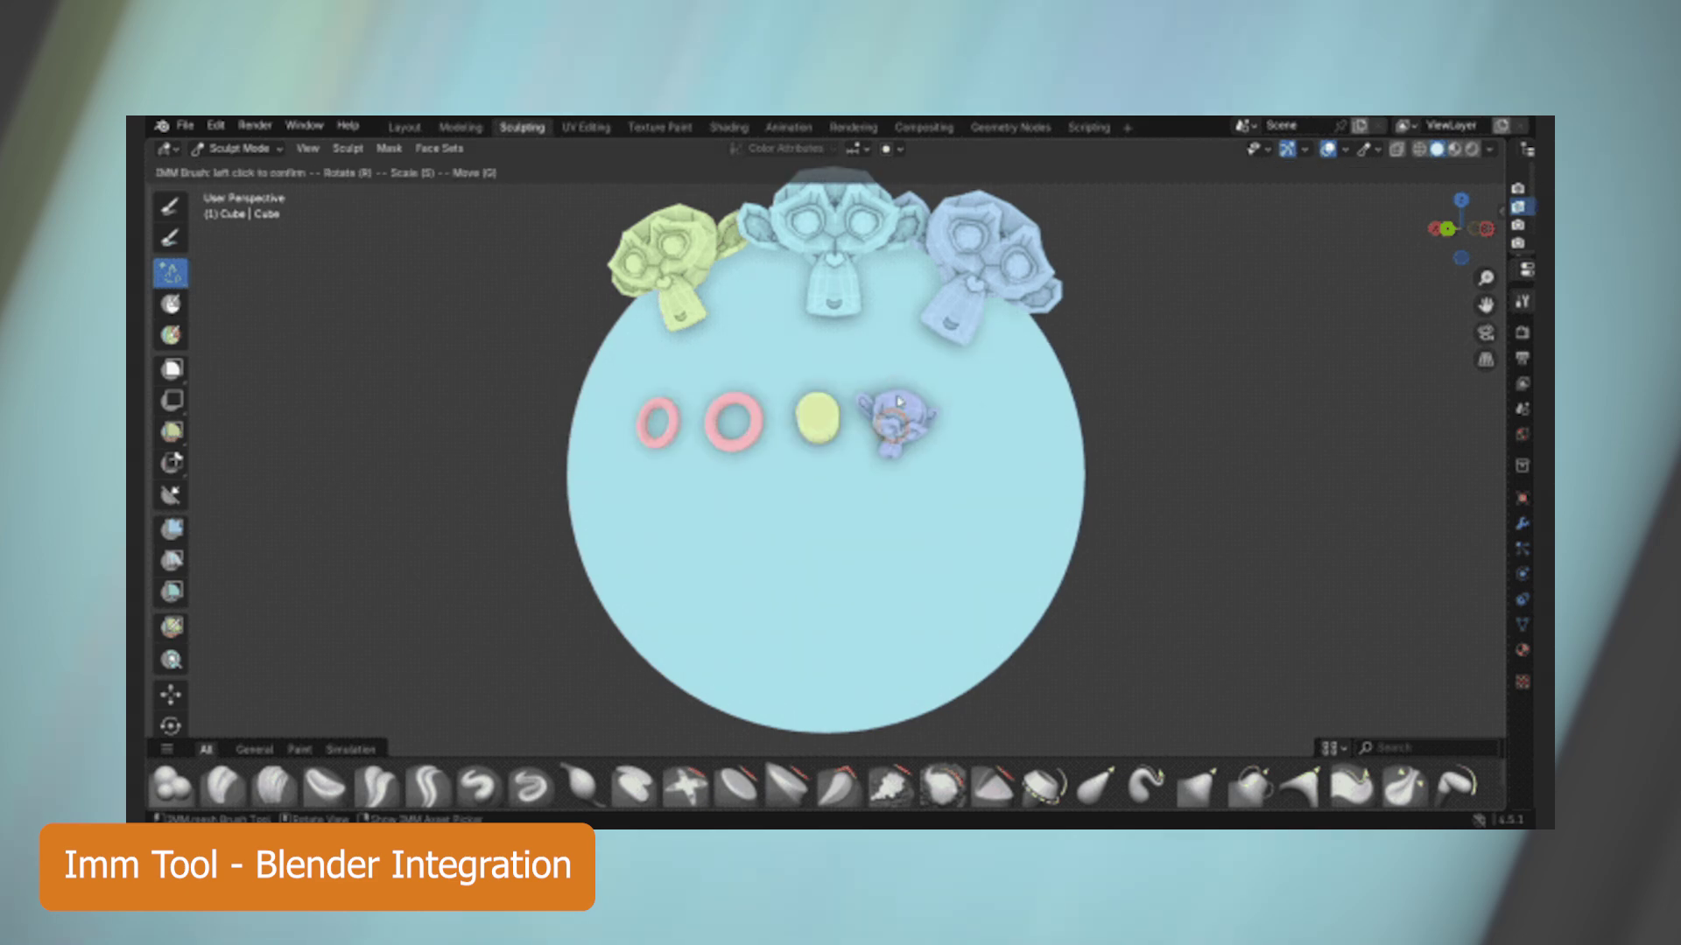
{"action": "left_click", "coordinate": [898, 402]}
Step: Switch to another pick mode and stamp a second monkey onto the sphere
{"action": "left_click", "coordinate": [966, 395]}
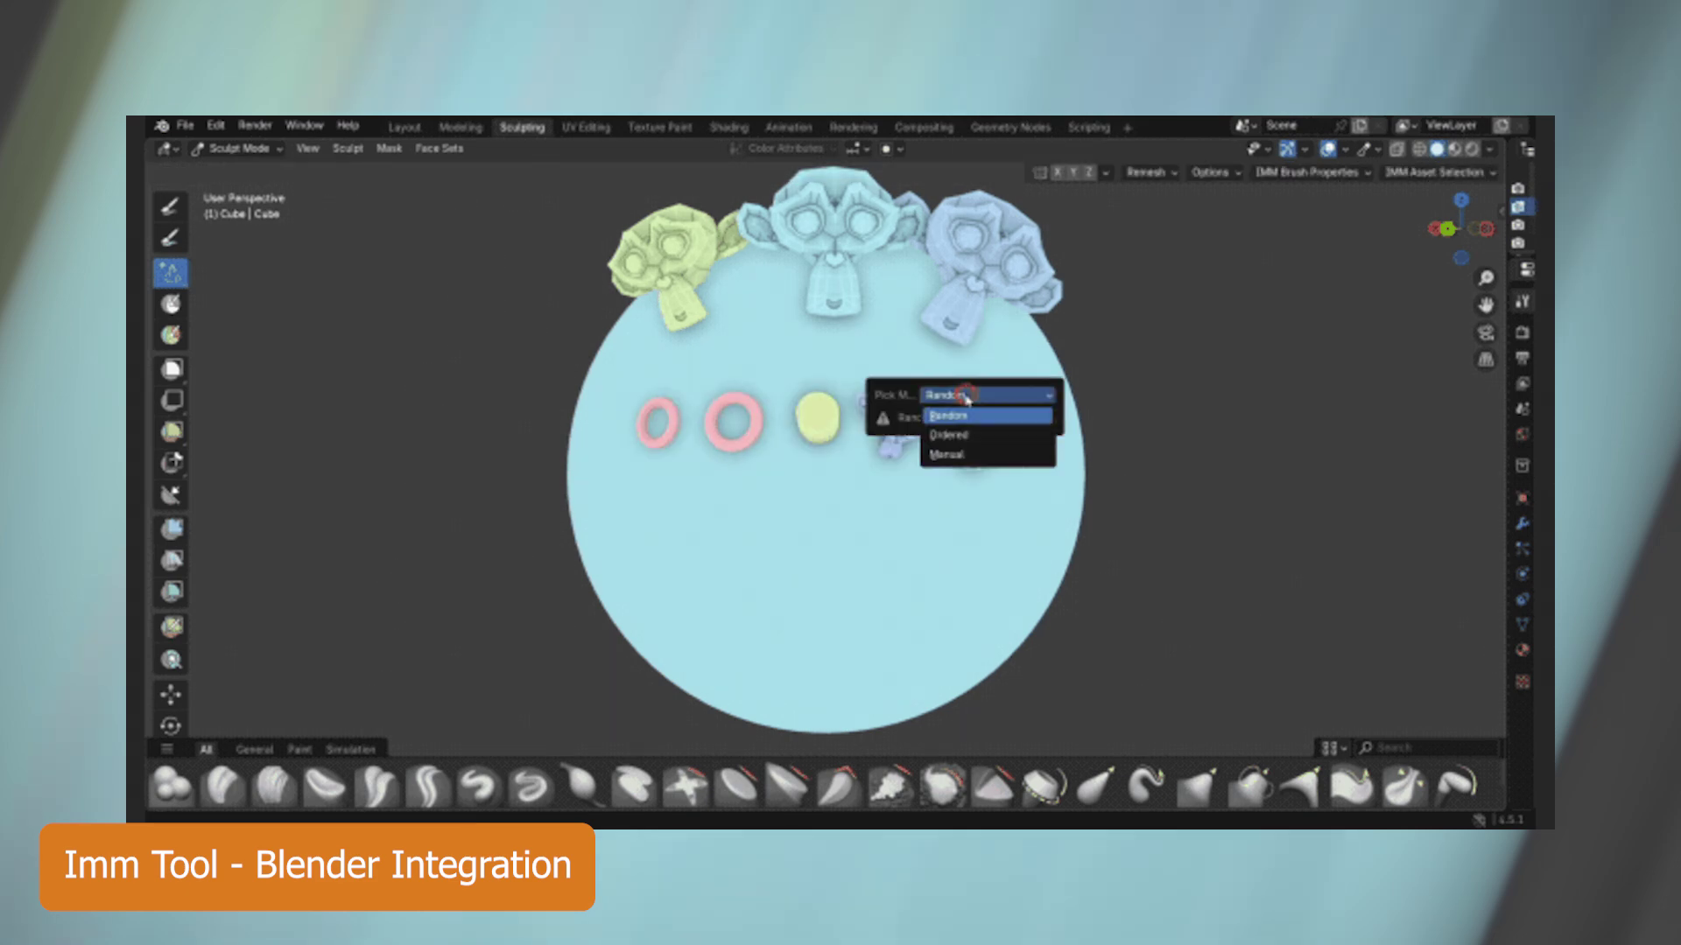
{"action": "left_click", "coordinate": [980, 438]}
{"action": "left_click", "coordinate": [979, 431]}
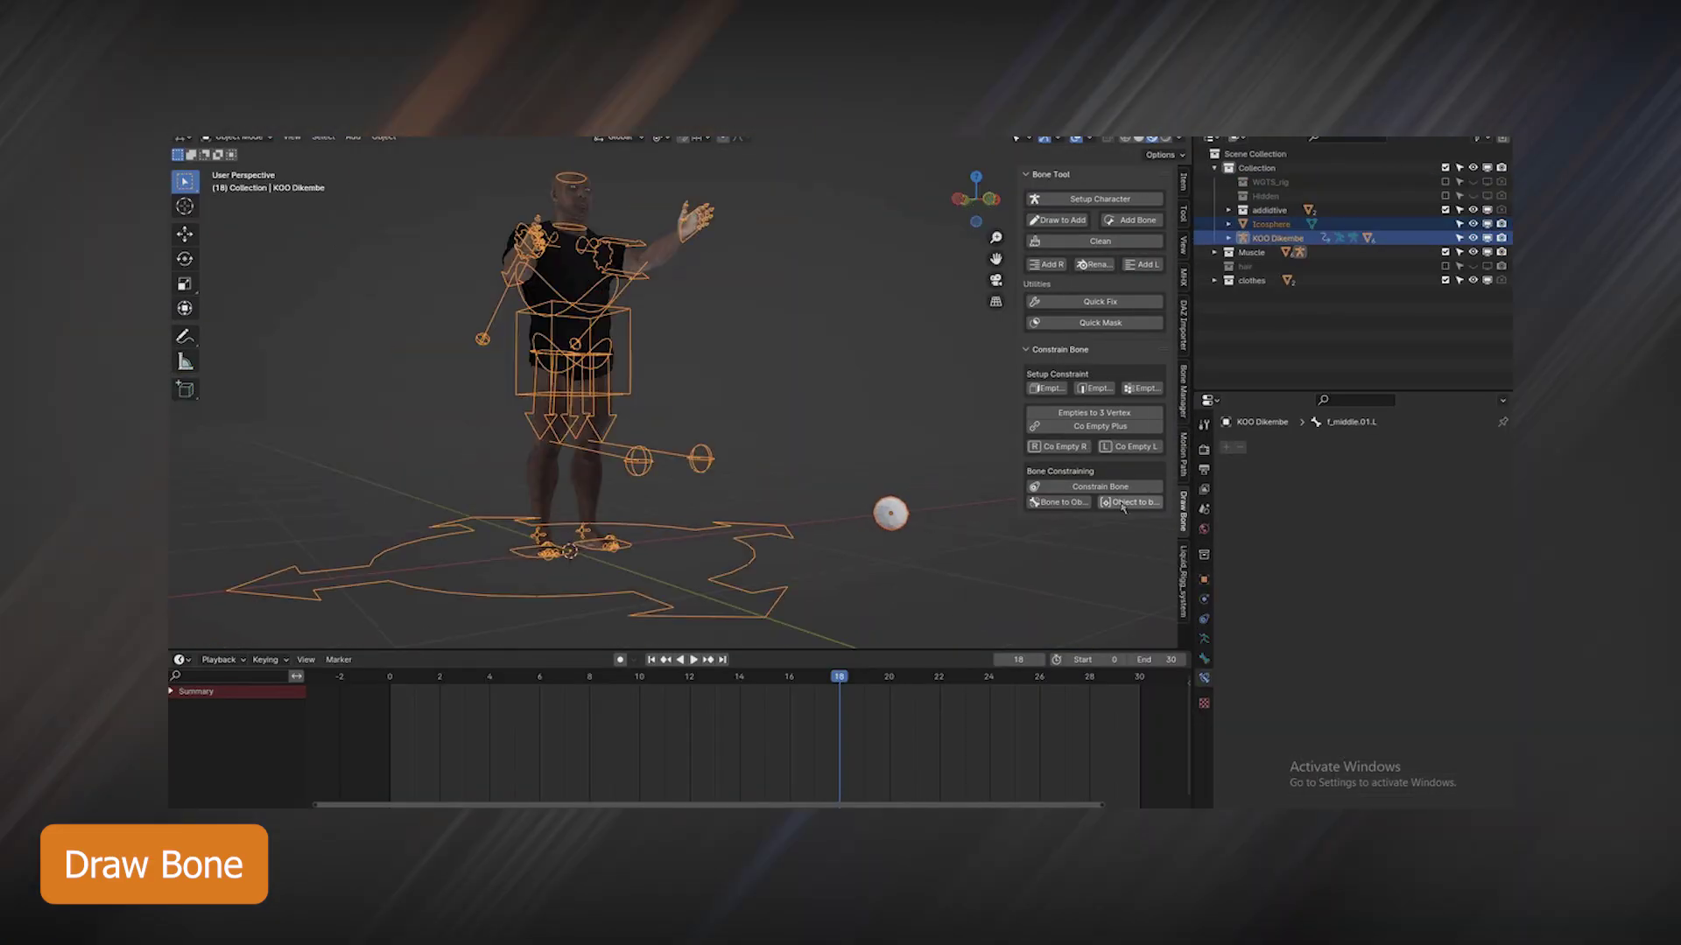
Step: Set stroke depth to Surface, draw bone curves along the dragon's wing, then switch to 3D cursor depth
{"action": "left_click", "coordinate": [1122, 503]}
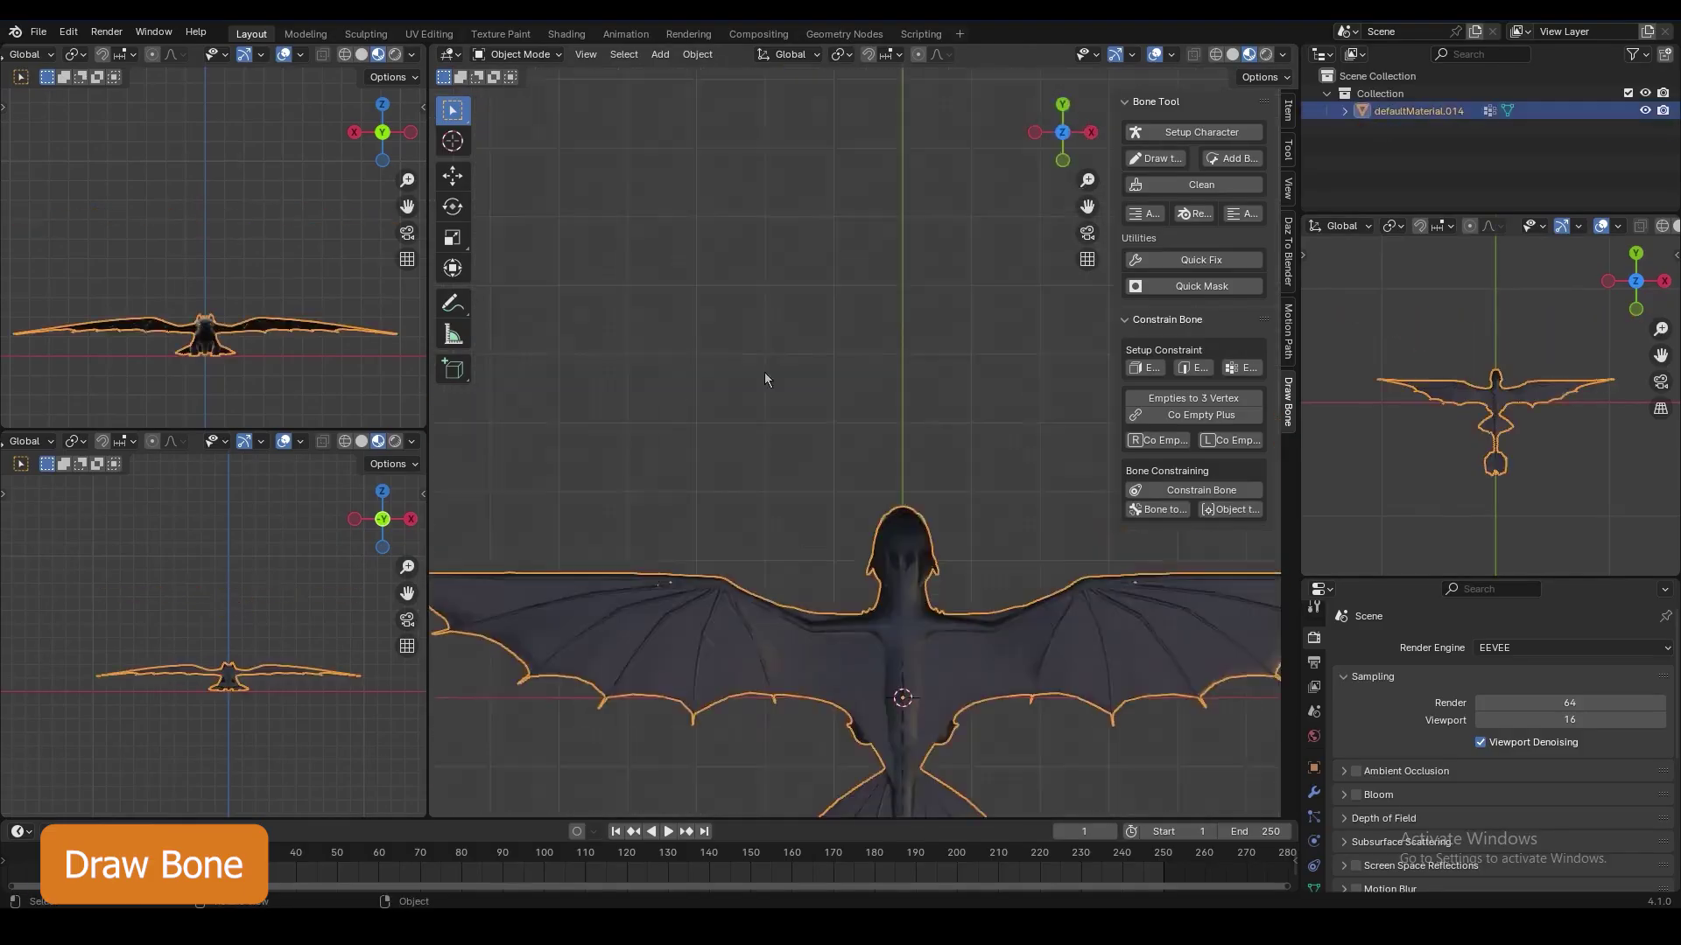
{"action": "scroll", "coordinate": [765, 372], "scroll_direction": "up", "scroll_amount": 3}
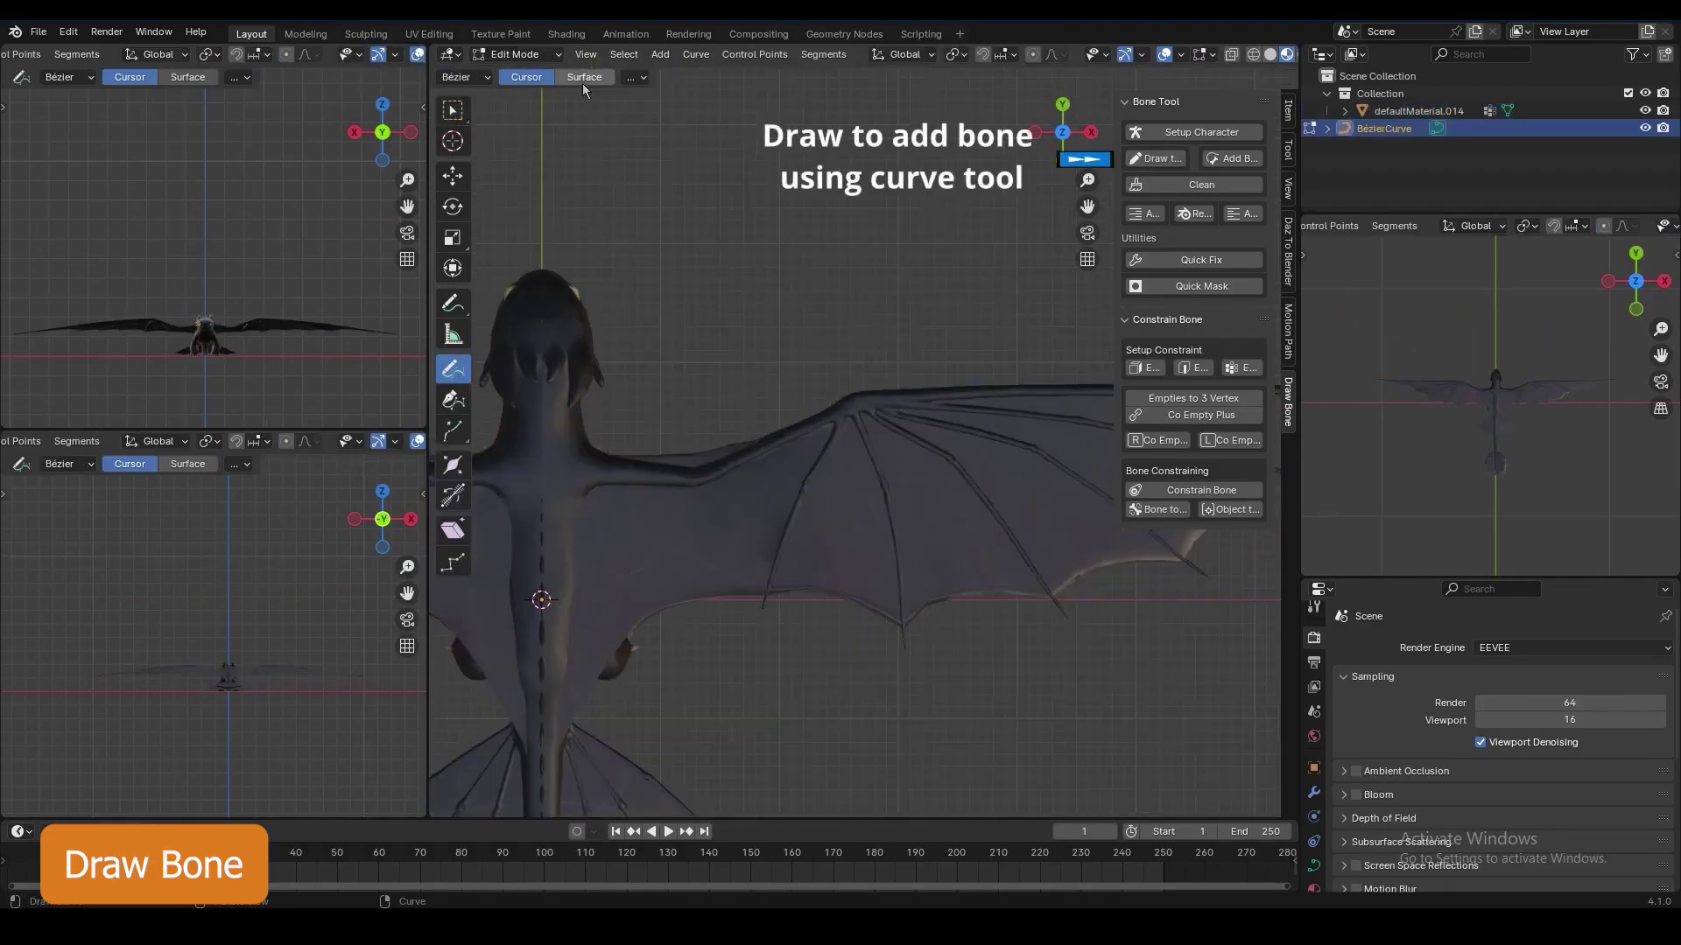
{"action": "left_click", "coordinate": [584, 77]}
{"action": "scroll", "coordinate": [787, 438], "scroll_direction": "up", "scroll_amount": 5}
{"action": "left_click_drag", "start_coordinate": [572, 481], "coordinate": [954, 449]}
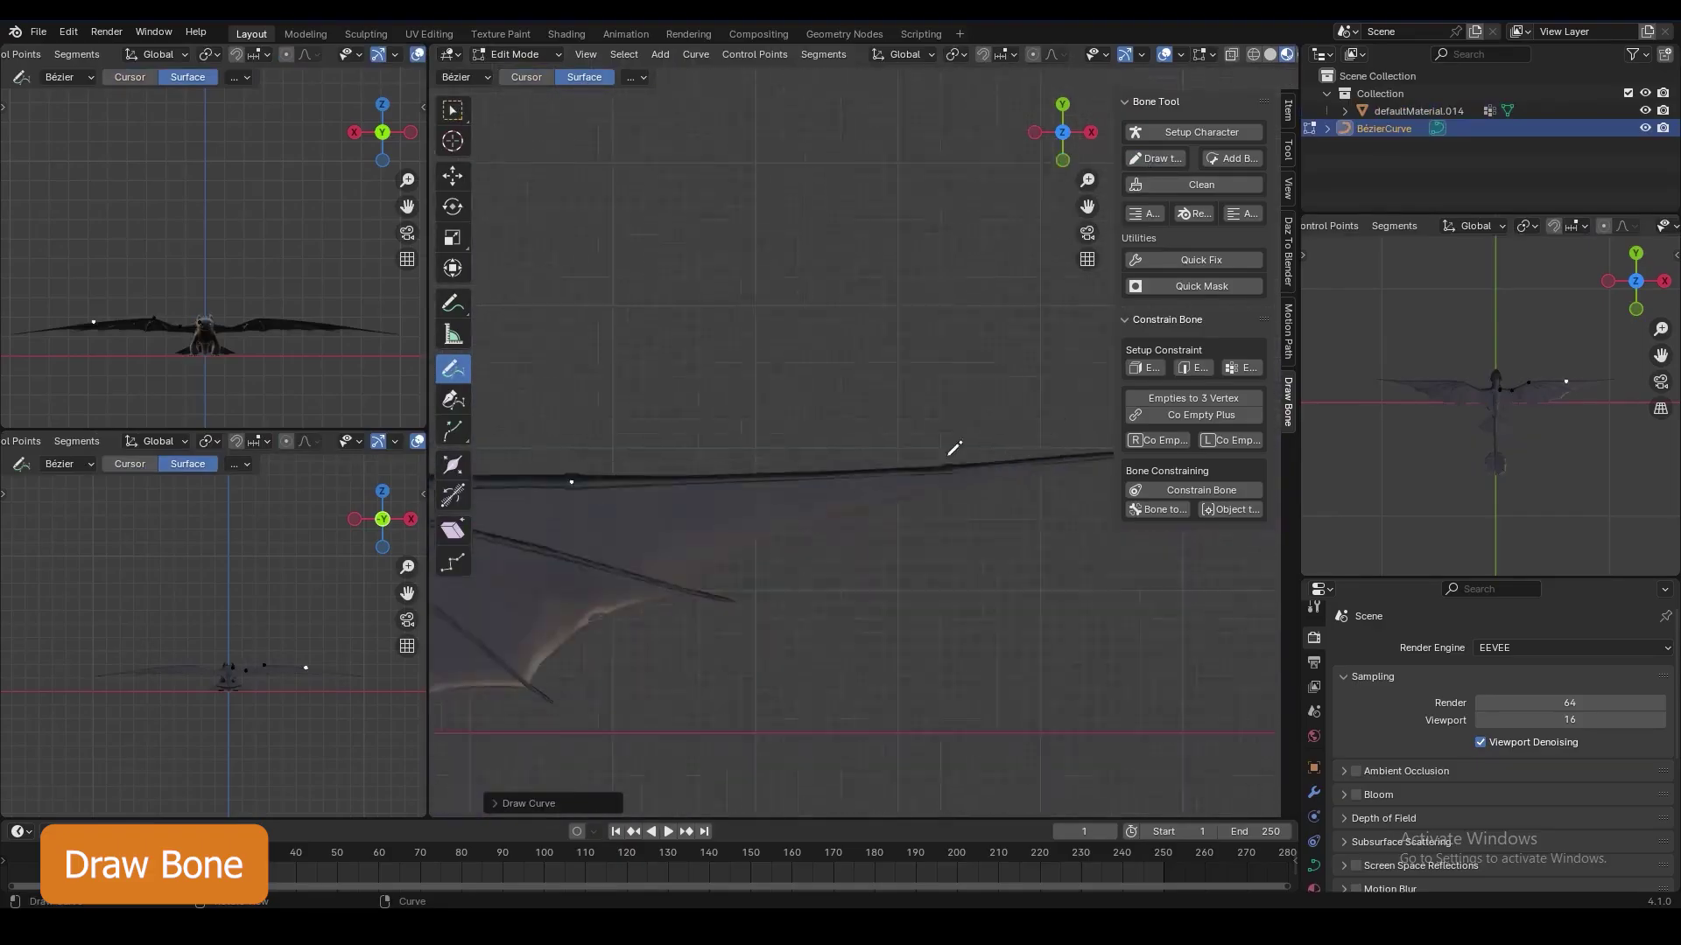
{"action": "middle_click_drag", "start_coordinate": [1034, 448], "coordinate": [829, 470]}
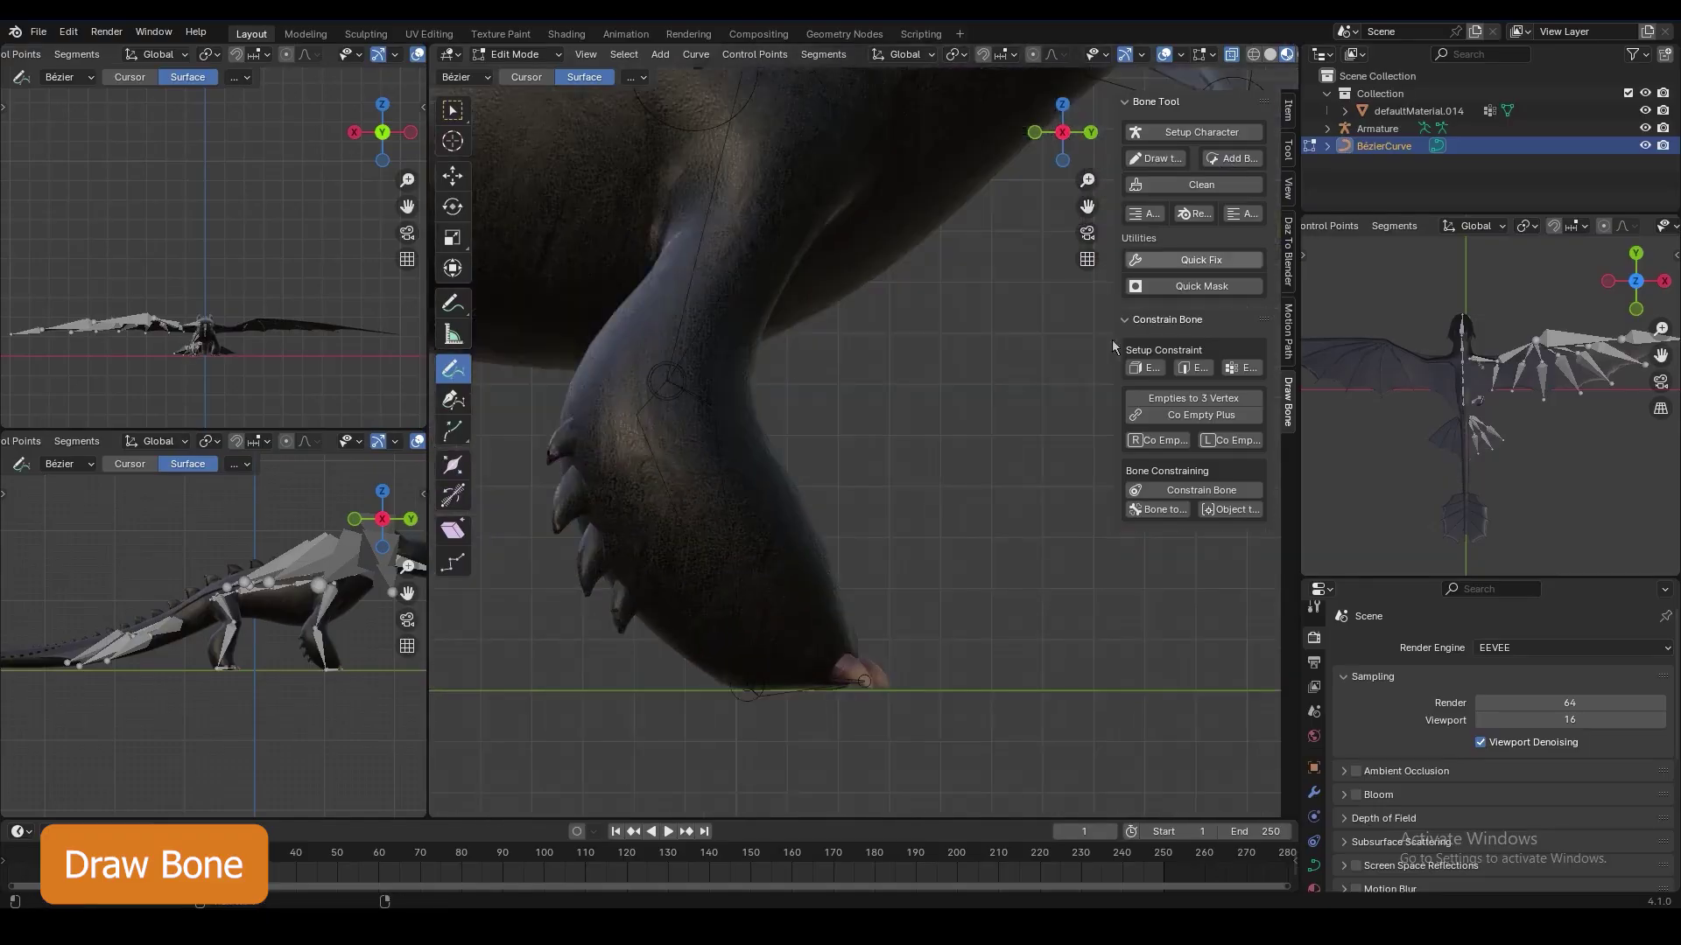
{"action": "left_click", "coordinate": [527, 77]}
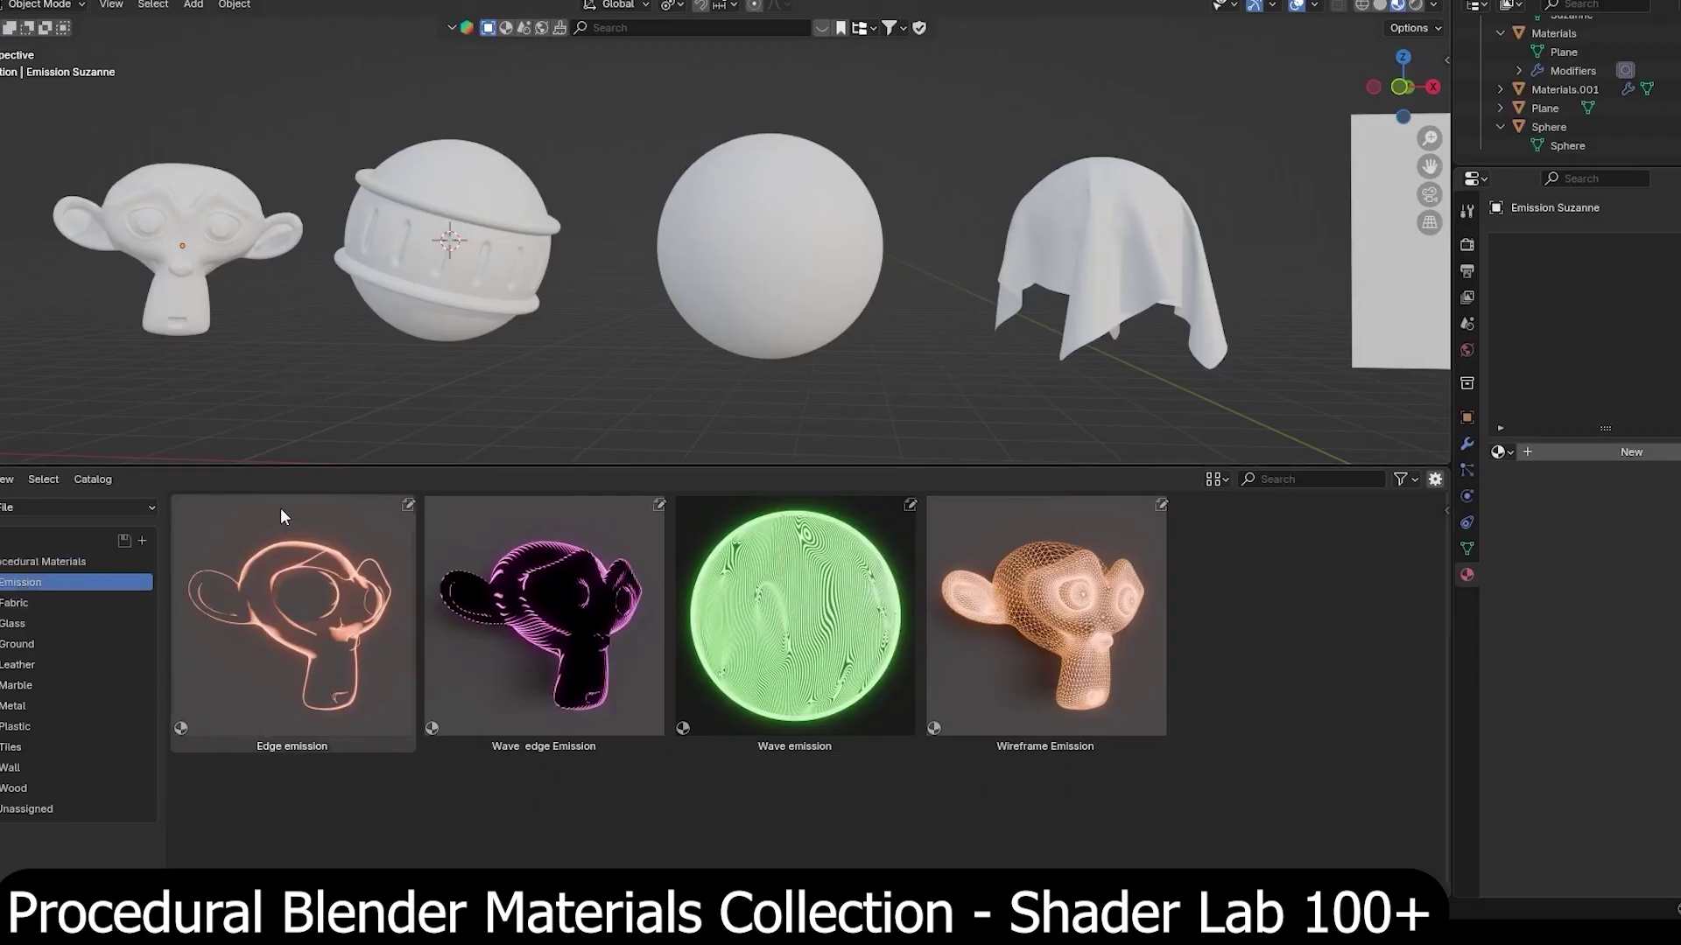
Step: Apply Edge emission to Suzanne with a yellow colour, then try Wave edge, Wave and Wireframe emission
{"action": "left_click_drag", "start_coordinate": [281, 517], "coordinate": [180, 262]}
{"action": "scroll", "coordinate": [377, 280], "scroll_direction": "up", "scroll_amount": 3}
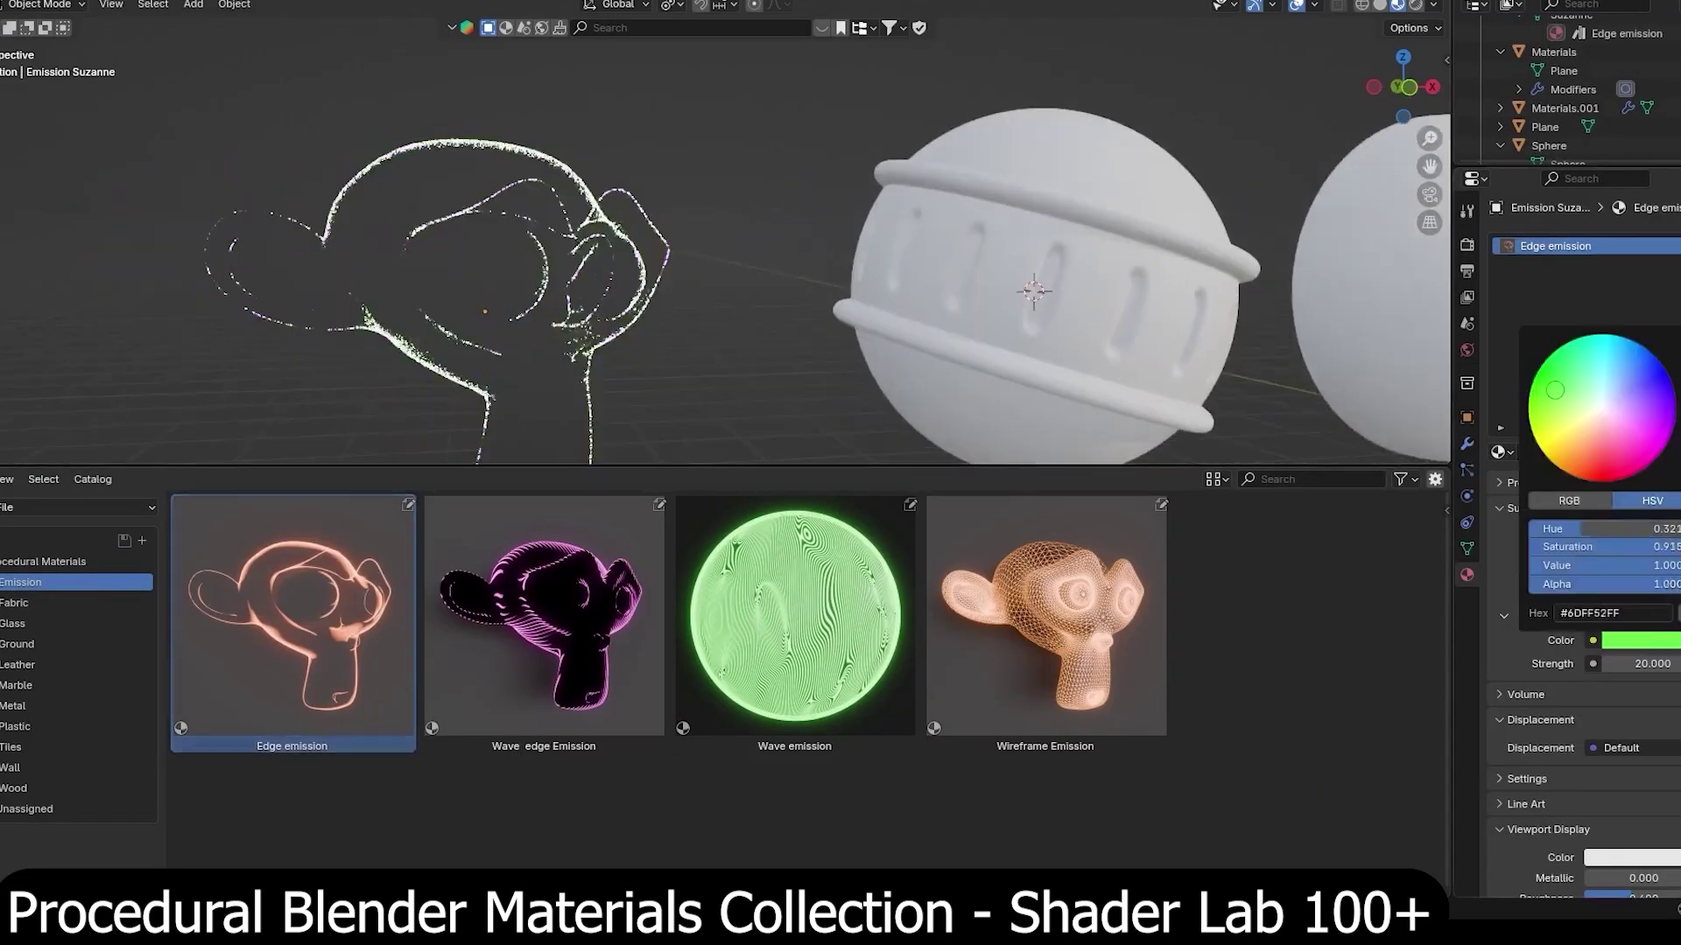
{"action": "left_click_drag", "start_coordinate": [1555, 390], "coordinate": [1548, 429]}
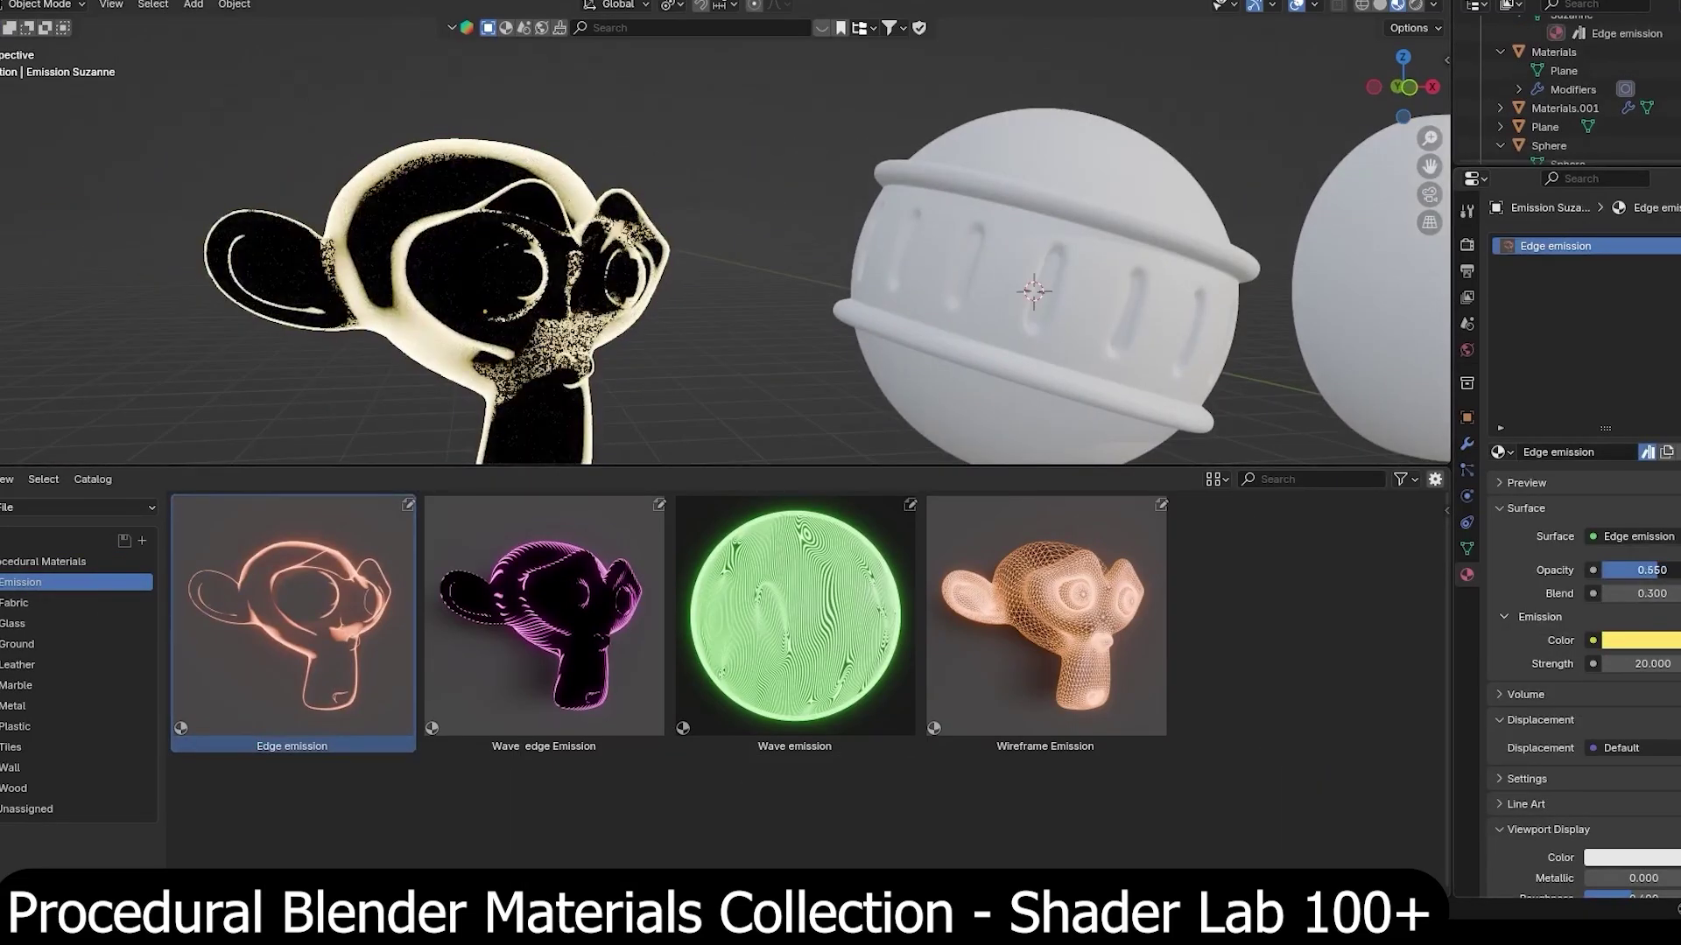
{"action": "left_click_drag", "start_coordinate": [523, 302], "coordinate": [522, 302]}
{"action": "left_click_drag", "start_coordinate": [795, 613], "coordinate": [420, 263]}
{"action": "left_click_drag", "start_coordinate": [1045, 613], "coordinate": [420, 263]}
{"action": "scroll", "coordinate": [420, 262], "scroll_direction": "down", "scroll_amount": 2}
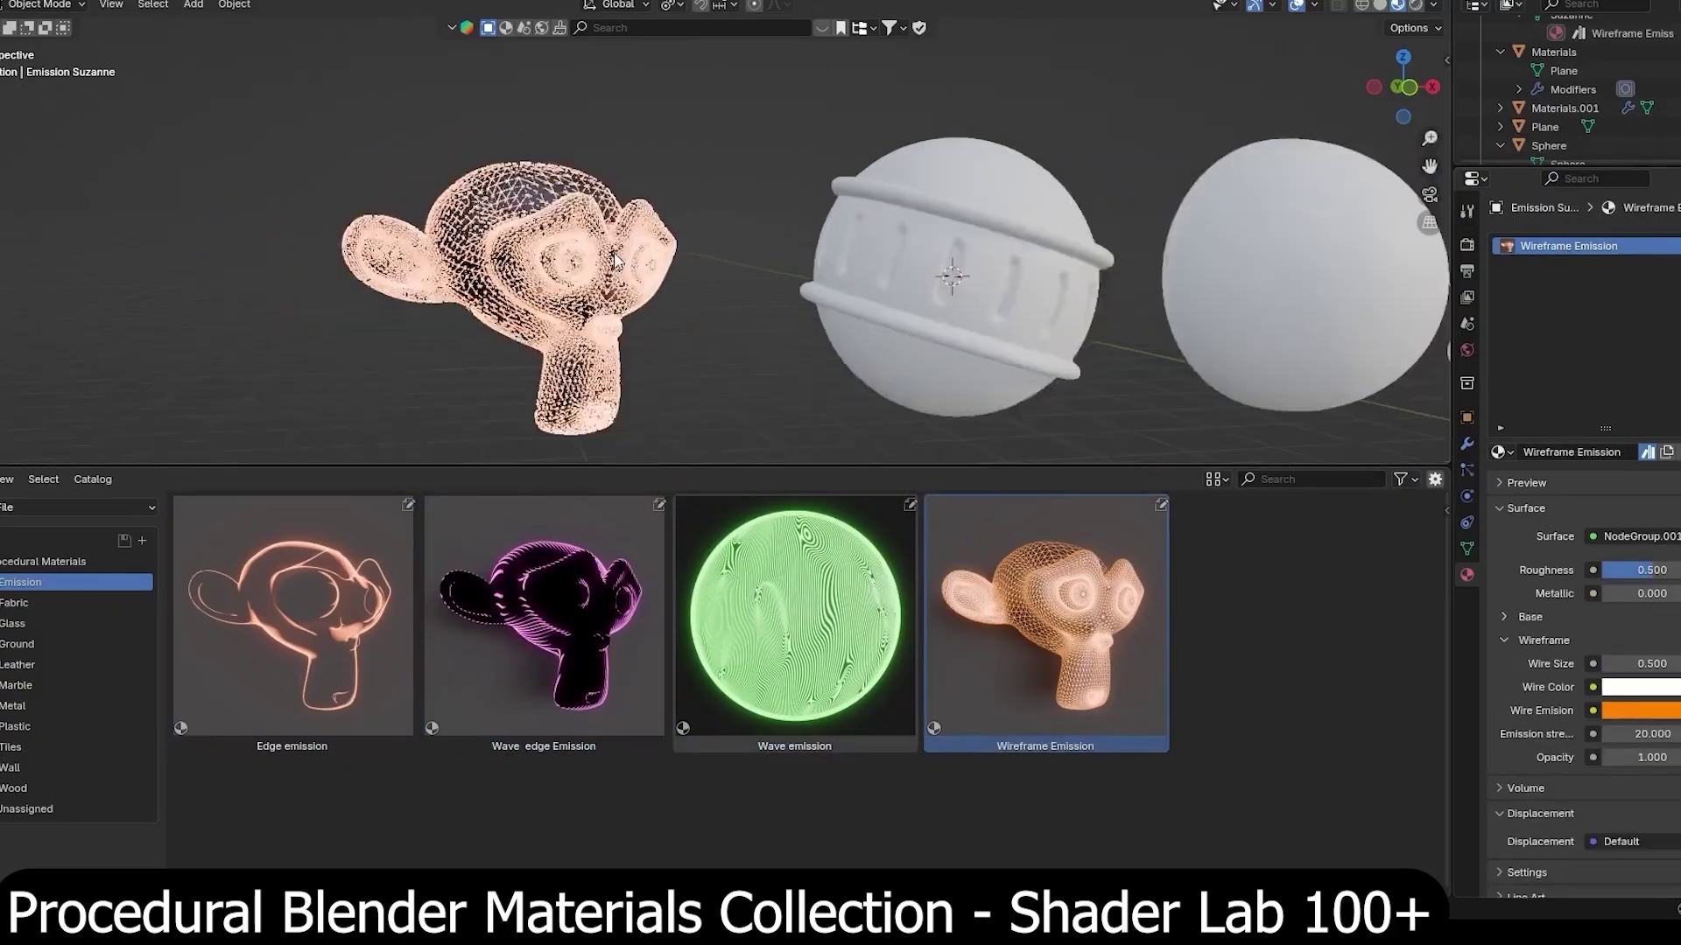
Step: From the Fabric catalog, try Bling fabric 03, Fabric 05, 06, 03 and 04 on the cloth
{"action": "left_click", "coordinate": [14, 604]}
{"action": "scroll", "coordinate": [806, 240], "scroll_direction": "down", "scroll_amount": 4}
{"action": "scroll", "coordinate": [807, 240], "scroll_direction": "up", "scroll_amount": 5}
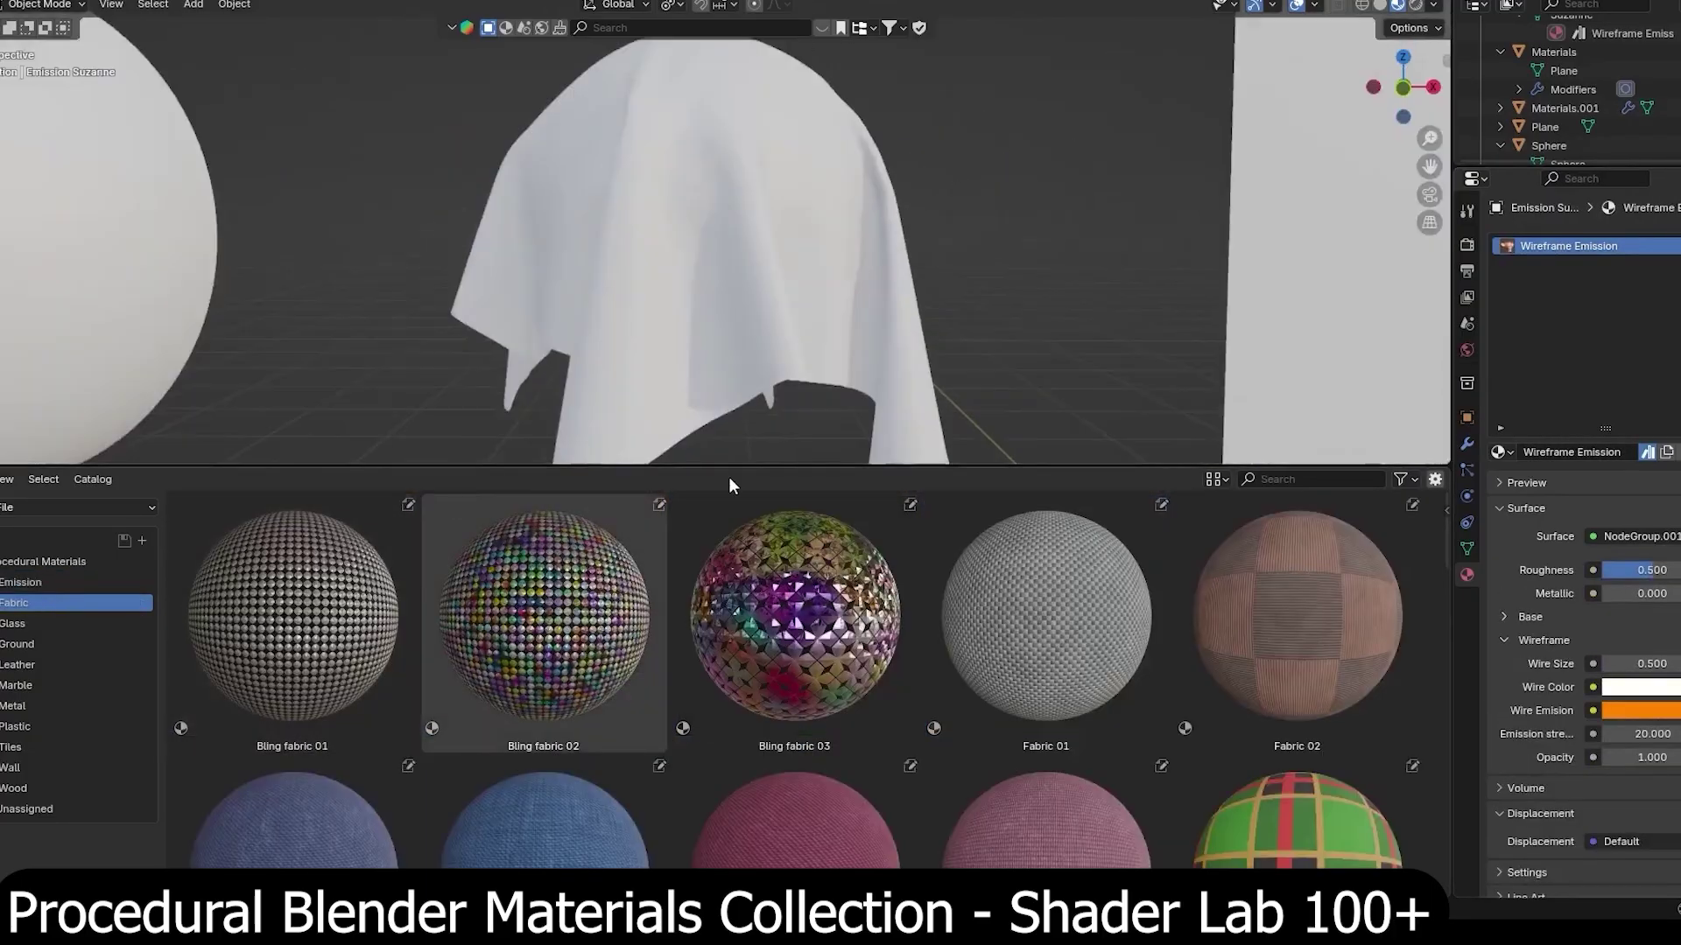
{"action": "left_click_drag", "start_coordinate": [735, 560], "coordinate": [667, 277]}
{"action": "scroll", "coordinate": [667, 277], "scroll_direction": "down", "scroll_amount": 2}
{"action": "scroll", "coordinate": [1001, 772], "scroll_direction": "down", "scroll_amount": 3}
{"action": "left_click_drag", "start_coordinate": [788, 619], "coordinate": [659, 254]}
{"action": "scroll", "coordinate": [659, 254], "scroll_direction": "up", "scroll_amount": 3}
{"action": "scroll", "coordinate": [684, 251], "scroll_direction": "down", "scroll_amount": 3}
{"action": "scroll", "coordinate": [750, 274], "scroll_direction": "up", "scroll_amount": 3}
{"action": "scroll", "coordinate": [876, 394], "scroll_direction": "down", "scroll_amount": 2}
{"action": "left_click_drag", "start_coordinate": [1002, 571], "coordinate": [613, 280]}
{"action": "left_click_drag", "start_coordinate": [341, 590], "coordinate": [613, 280]}
{"action": "left_click_drag", "start_coordinate": [616, 584], "coordinate": [732, 275]}
Step: Try Fabric 10, Fabric Rug 03, the Net material and several other fabrics on the cloth
{"action": "scroll", "coordinate": [731, 274], "scroll_direction": "up", "scroll_amount": 3}
{"action": "scroll", "coordinate": [731, 275], "scroll_direction": "down", "scroll_amount": 3}
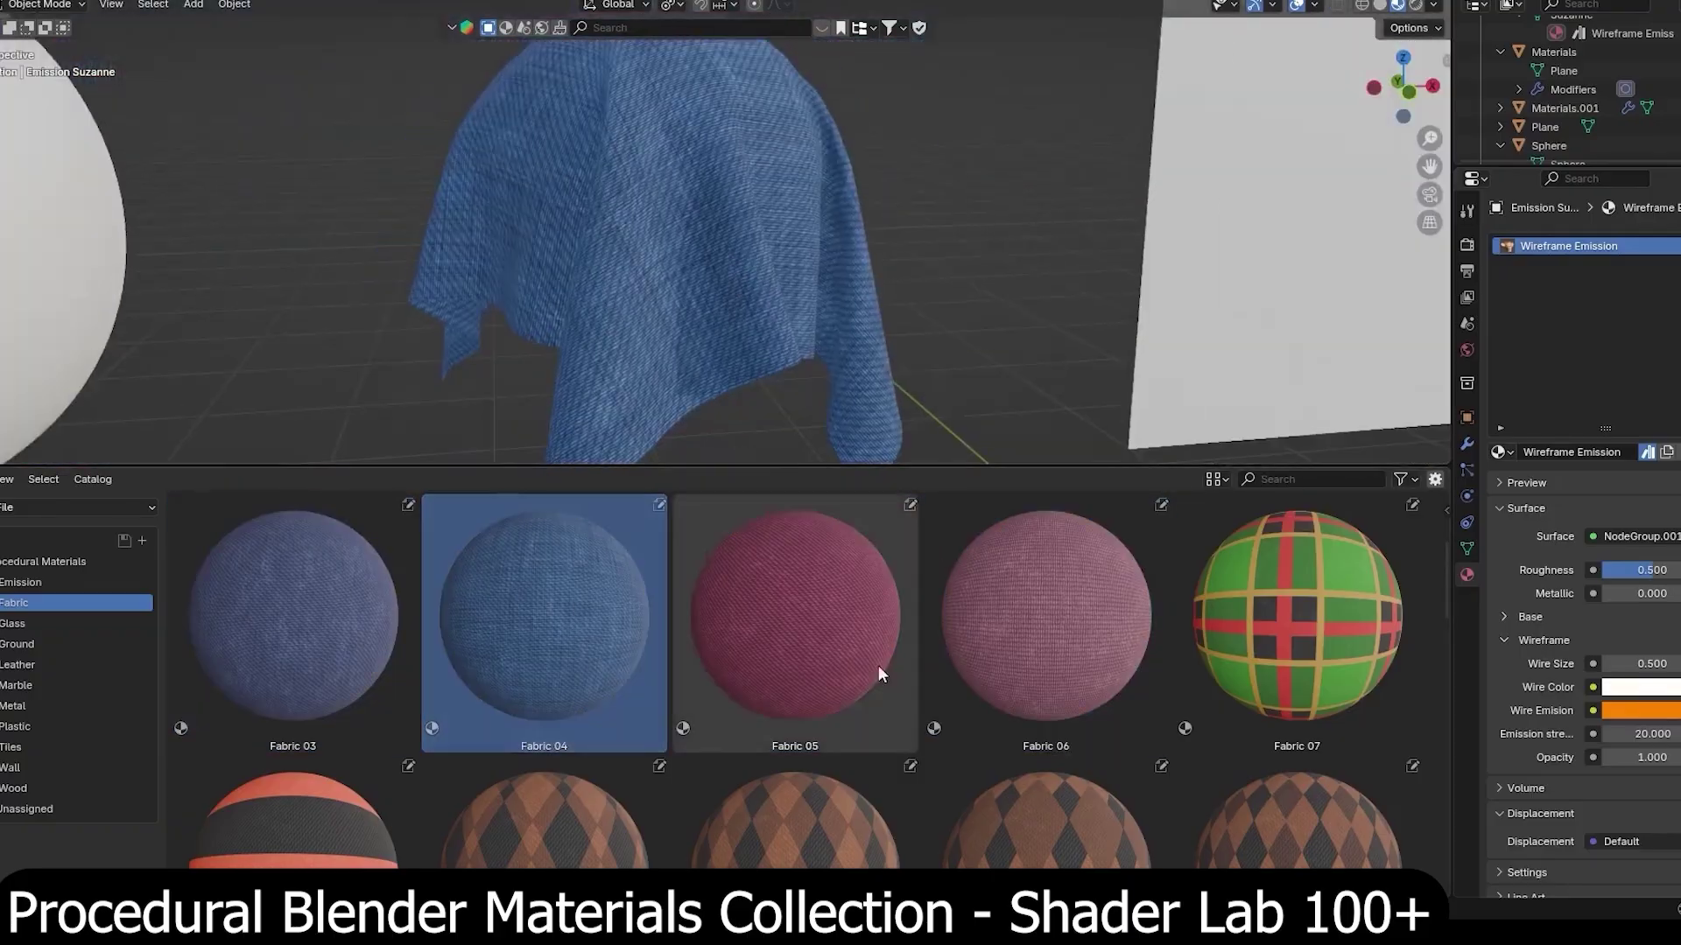
{"action": "scroll", "coordinate": [879, 665], "scroll_direction": "down", "scroll_amount": 4}
{"action": "left_click_drag", "start_coordinate": [794, 753], "coordinate": [687, 253]}
{"action": "scroll", "coordinate": [811, 766], "scroll_direction": "down", "scroll_amount": 8}
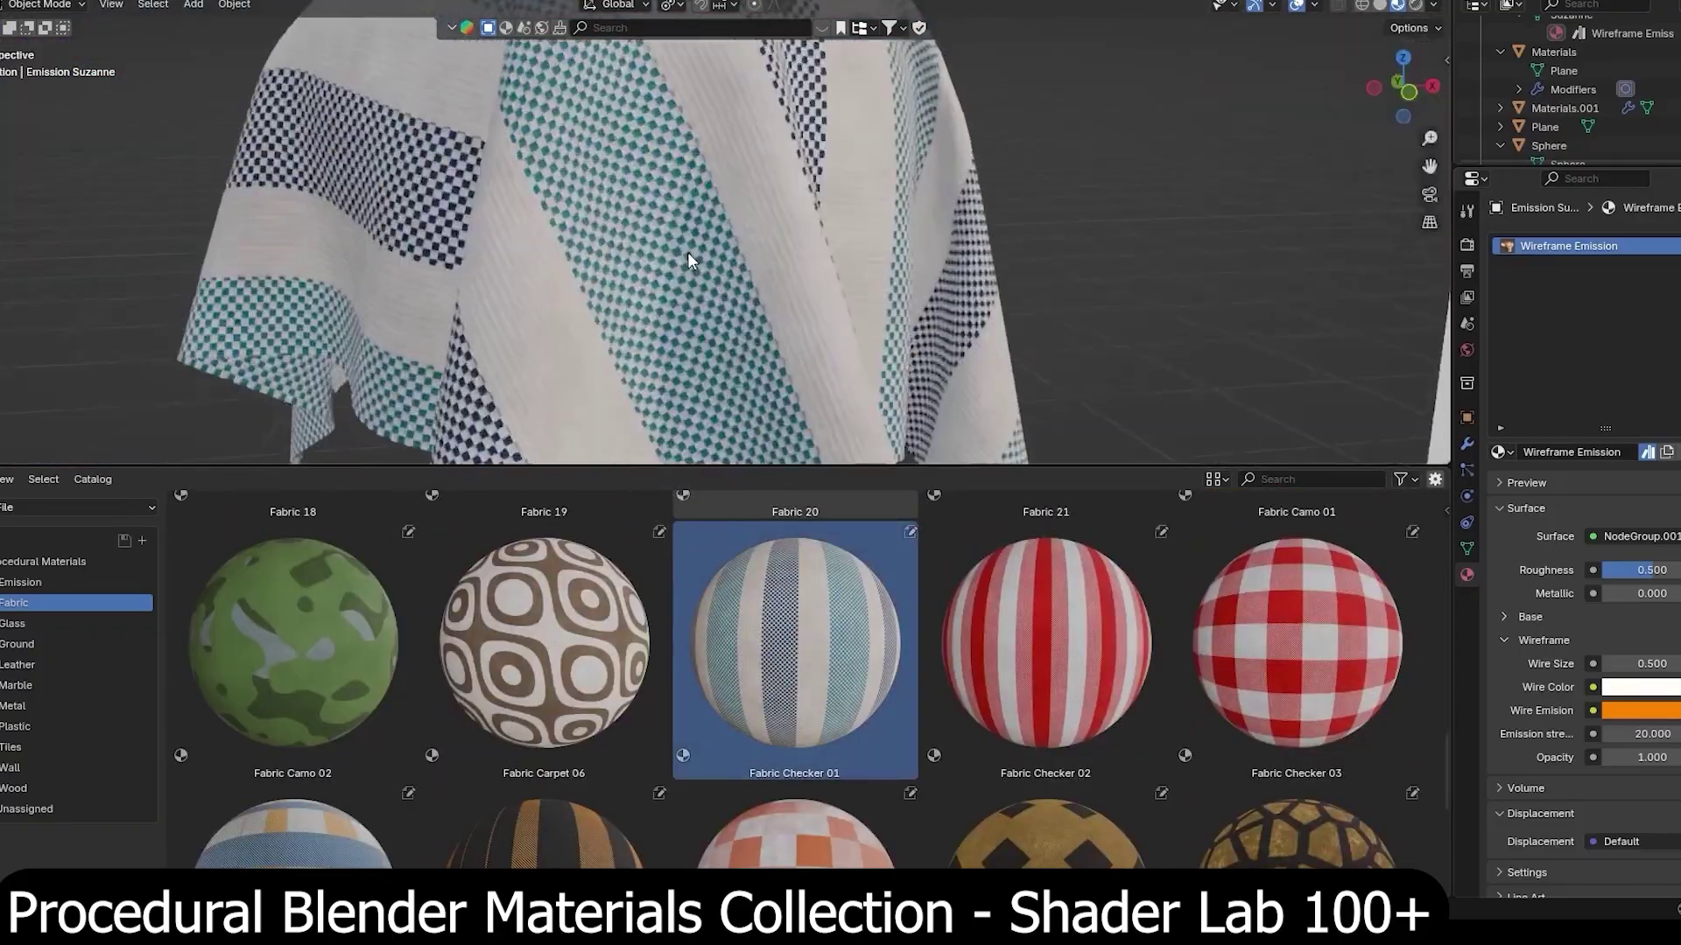
{"action": "left_click_drag", "start_coordinate": [1289, 666], "coordinate": [675, 263]}
{"action": "scroll", "coordinate": [916, 713], "scroll_direction": "down", "scroll_amount": 10}
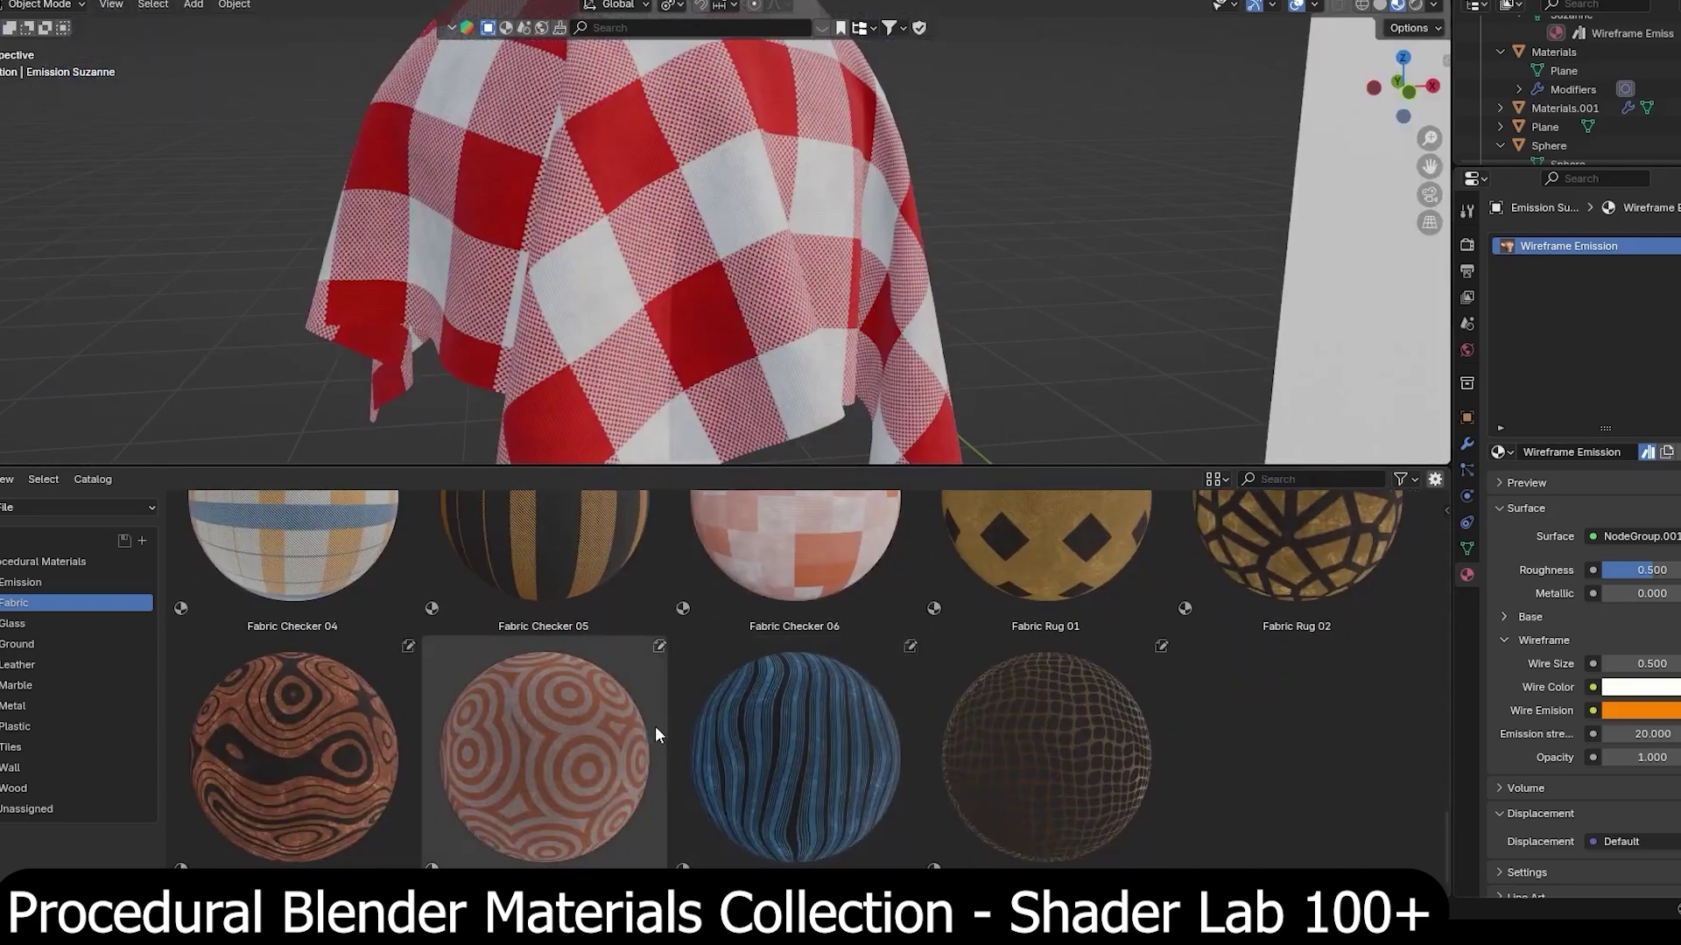
{"action": "left_click_drag", "start_coordinate": [294, 753], "coordinate": [613, 289]}
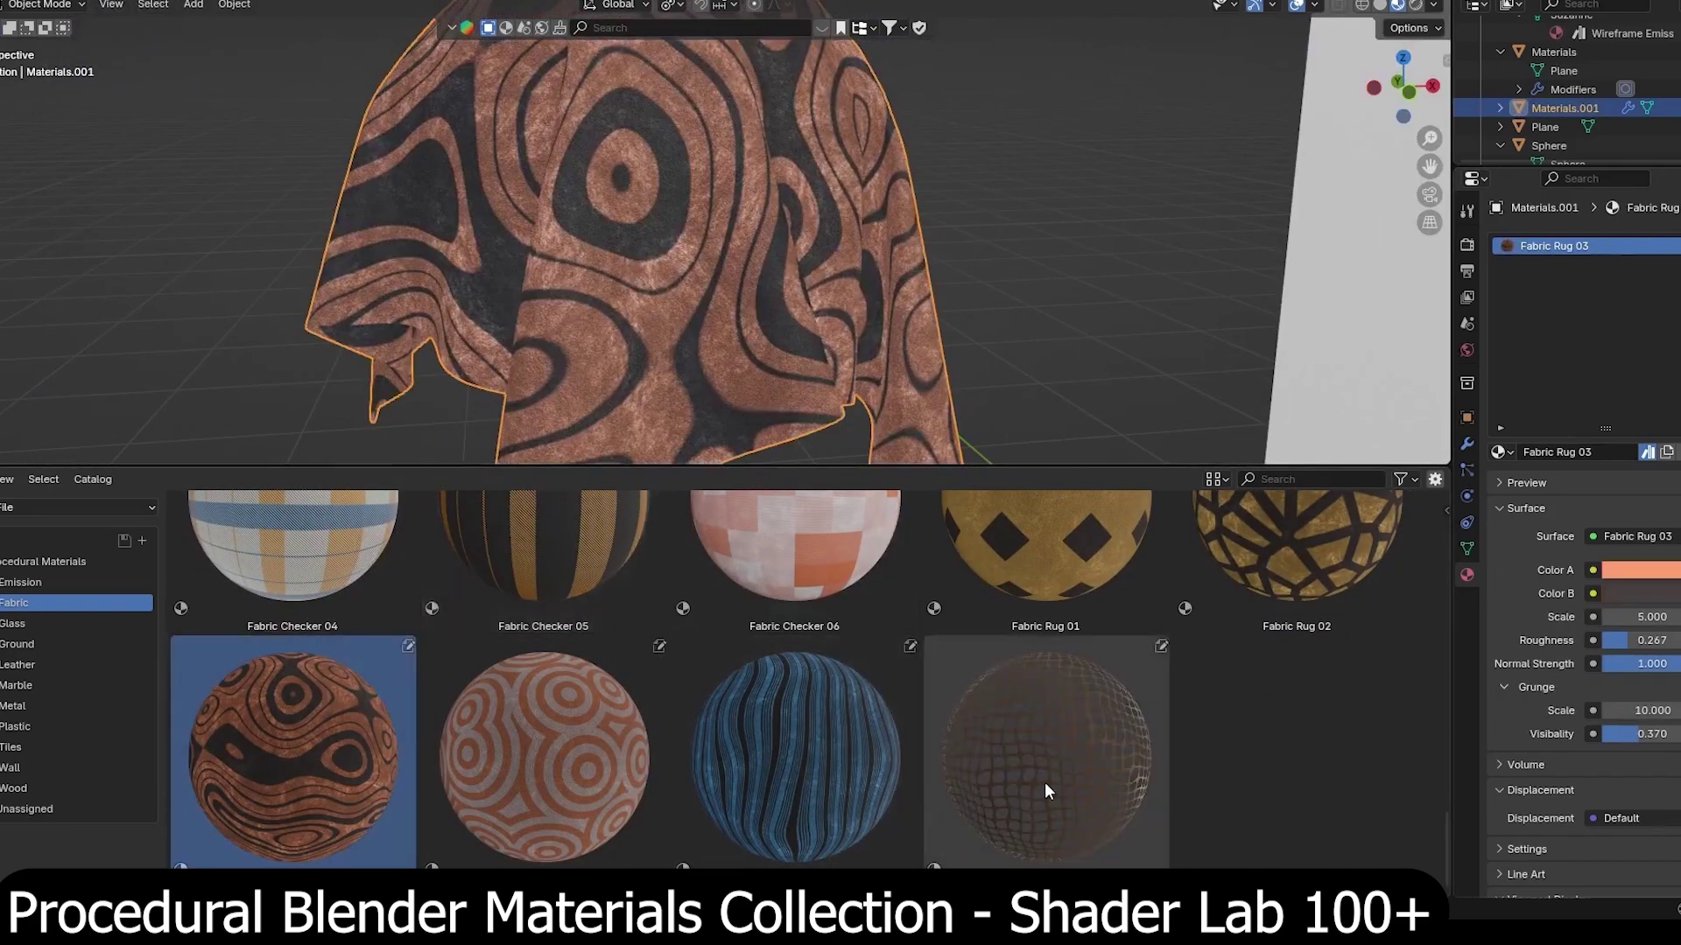
{"action": "left_click_drag", "start_coordinate": [1044, 781], "coordinate": [709, 230]}
{"action": "middle_click_drag", "start_coordinate": [709, 231], "coordinate": [770, 411]}
{"action": "scroll", "coordinate": [759, 664], "scroll_direction": "up", "scroll_amount": 5}
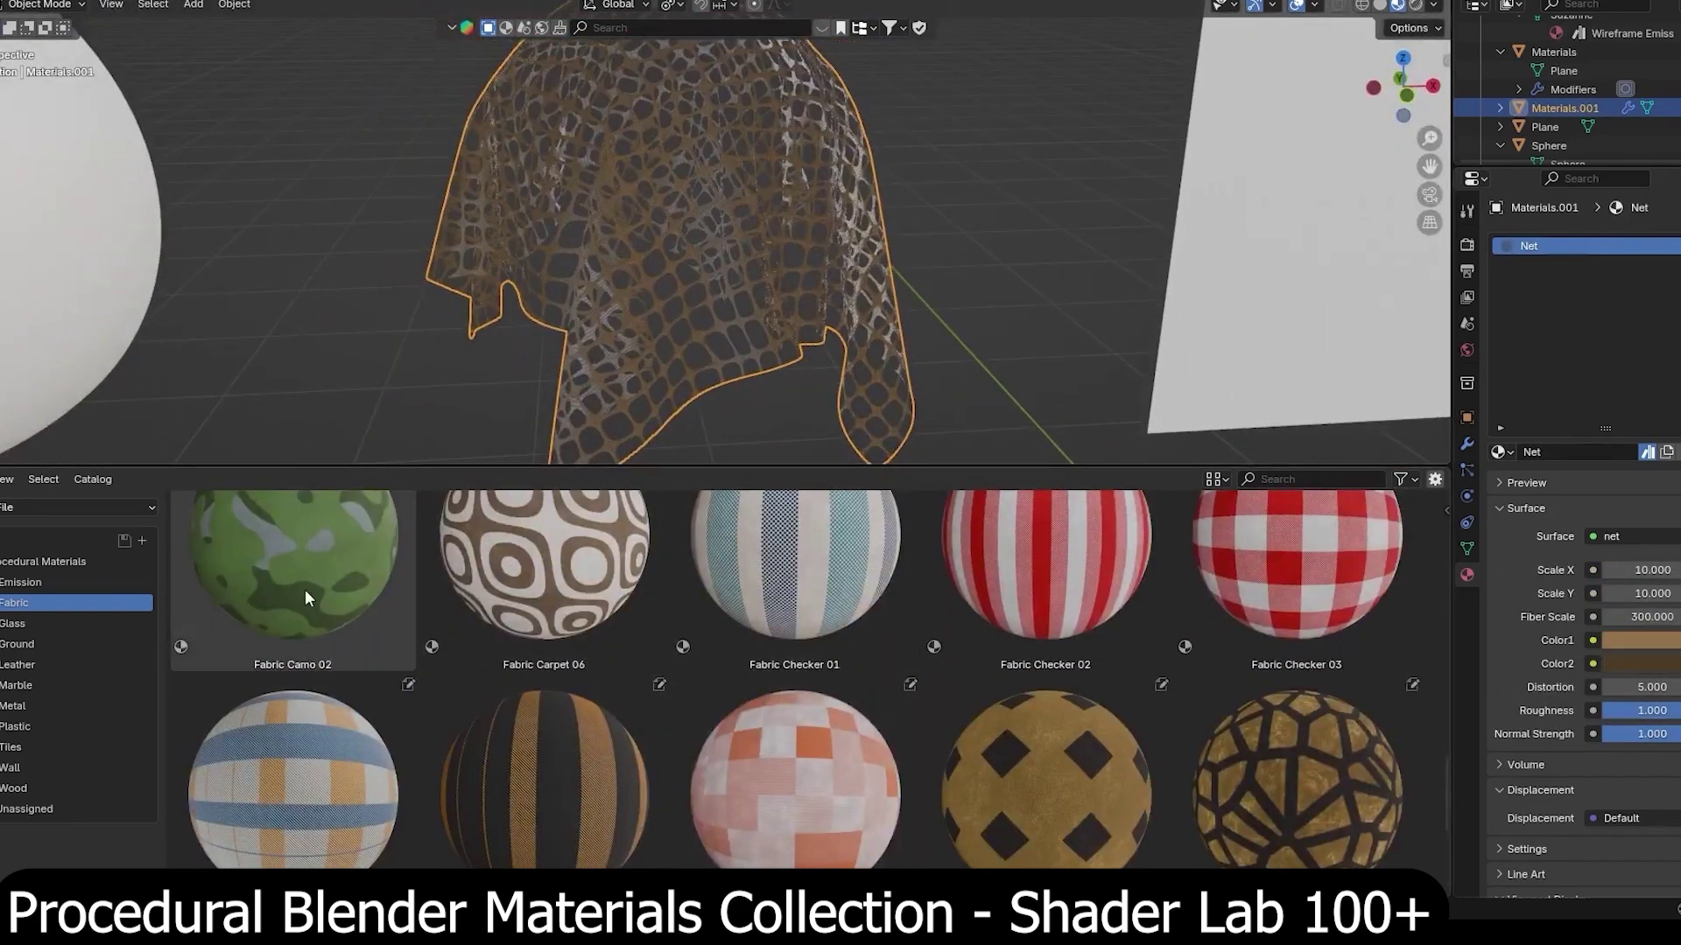
{"action": "left_click_drag", "start_coordinate": [304, 590], "coordinate": [657, 234]}
{"action": "scroll", "coordinate": [1199, 661], "scroll_direction": "up", "scroll_amount": 3}
{"action": "left_click_drag", "start_coordinate": [1199, 662], "coordinate": [716, 196]}
{"action": "middle_click_drag", "start_coordinate": [716, 196], "coordinate": [708, 226]}
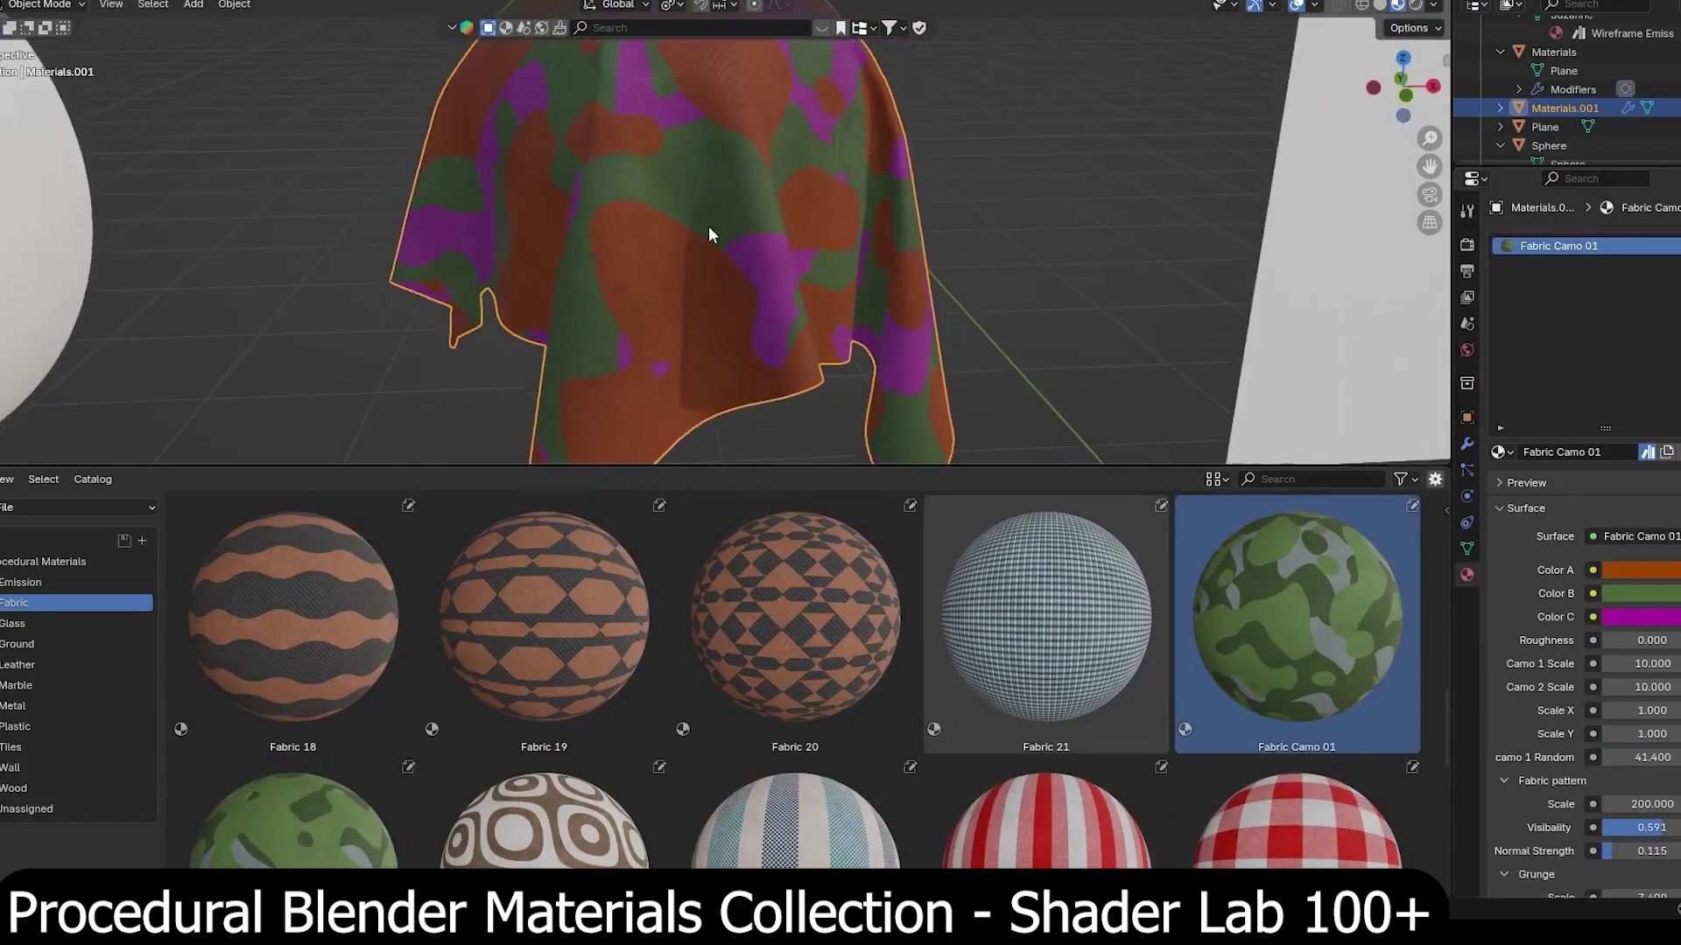
Step: Set the camo material's Color A to grey, then lighten it to near-white
{"action": "left_click", "coordinate": [1642, 574]}
{"action": "left_click", "coordinate": [1583, 338]}
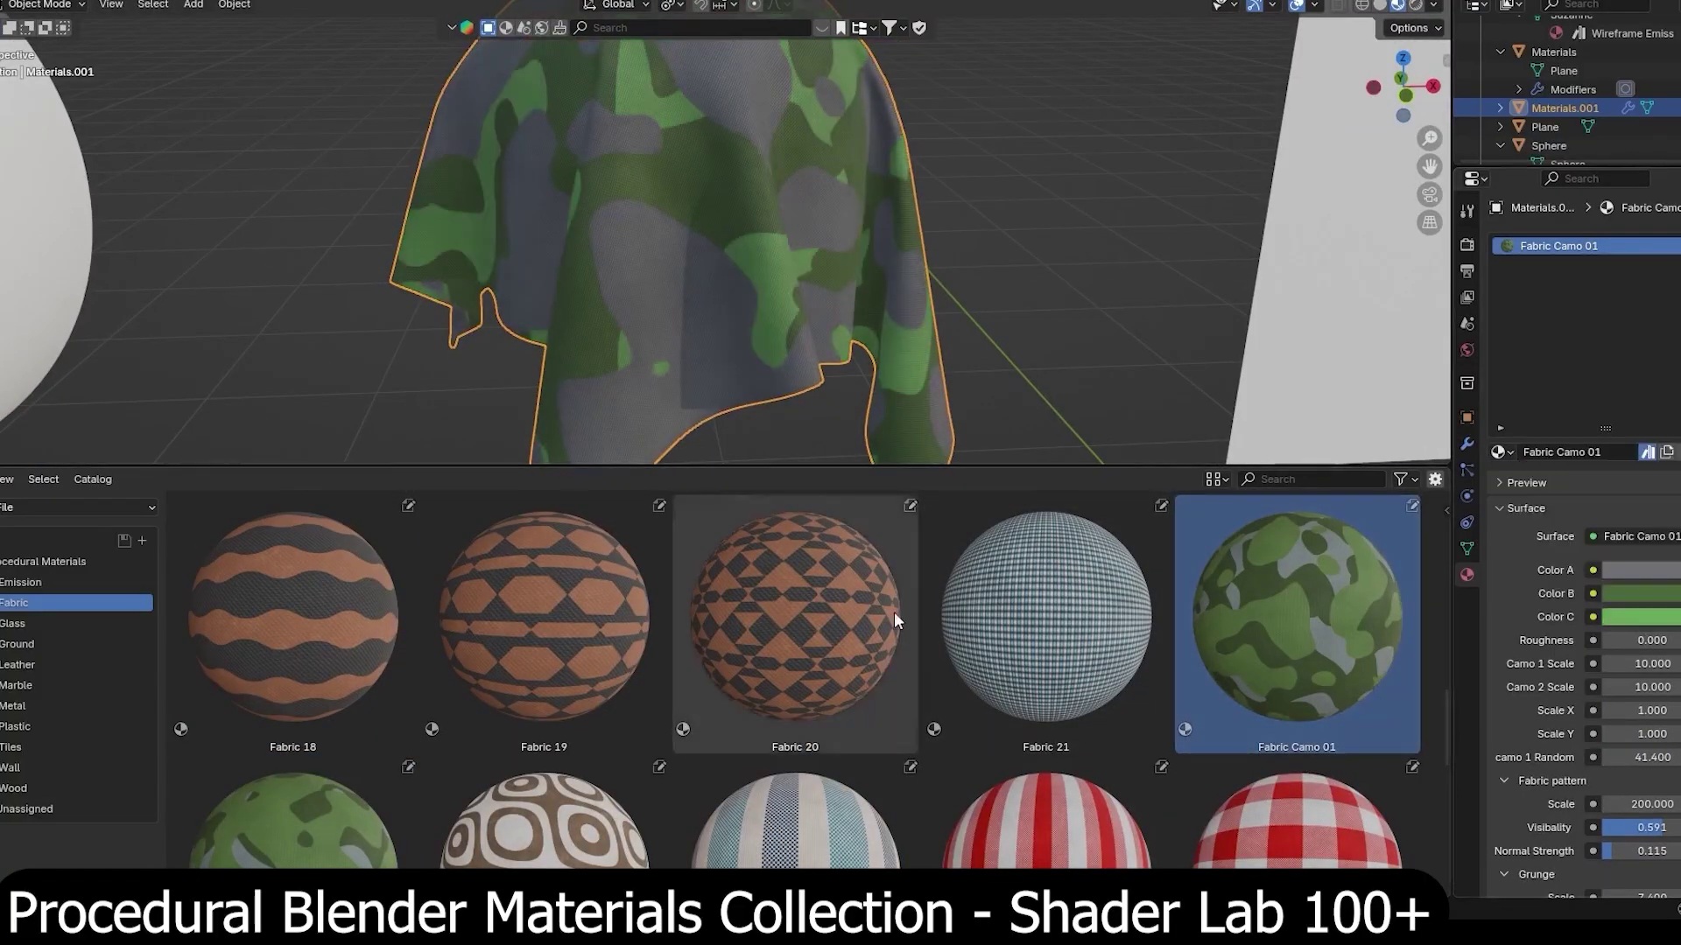
{"action": "left_click", "coordinate": [1641, 570]}
{"action": "scroll", "coordinate": [875, 613], "scroll_direction": "up", "scroll_amount": 6}
Step: Apply two more fabrics and raise the pattern scale for many narrow stripes
{"action": "left_click_drag", "start_coordinate": [1327, 620], "coordinate": [713, 244]}
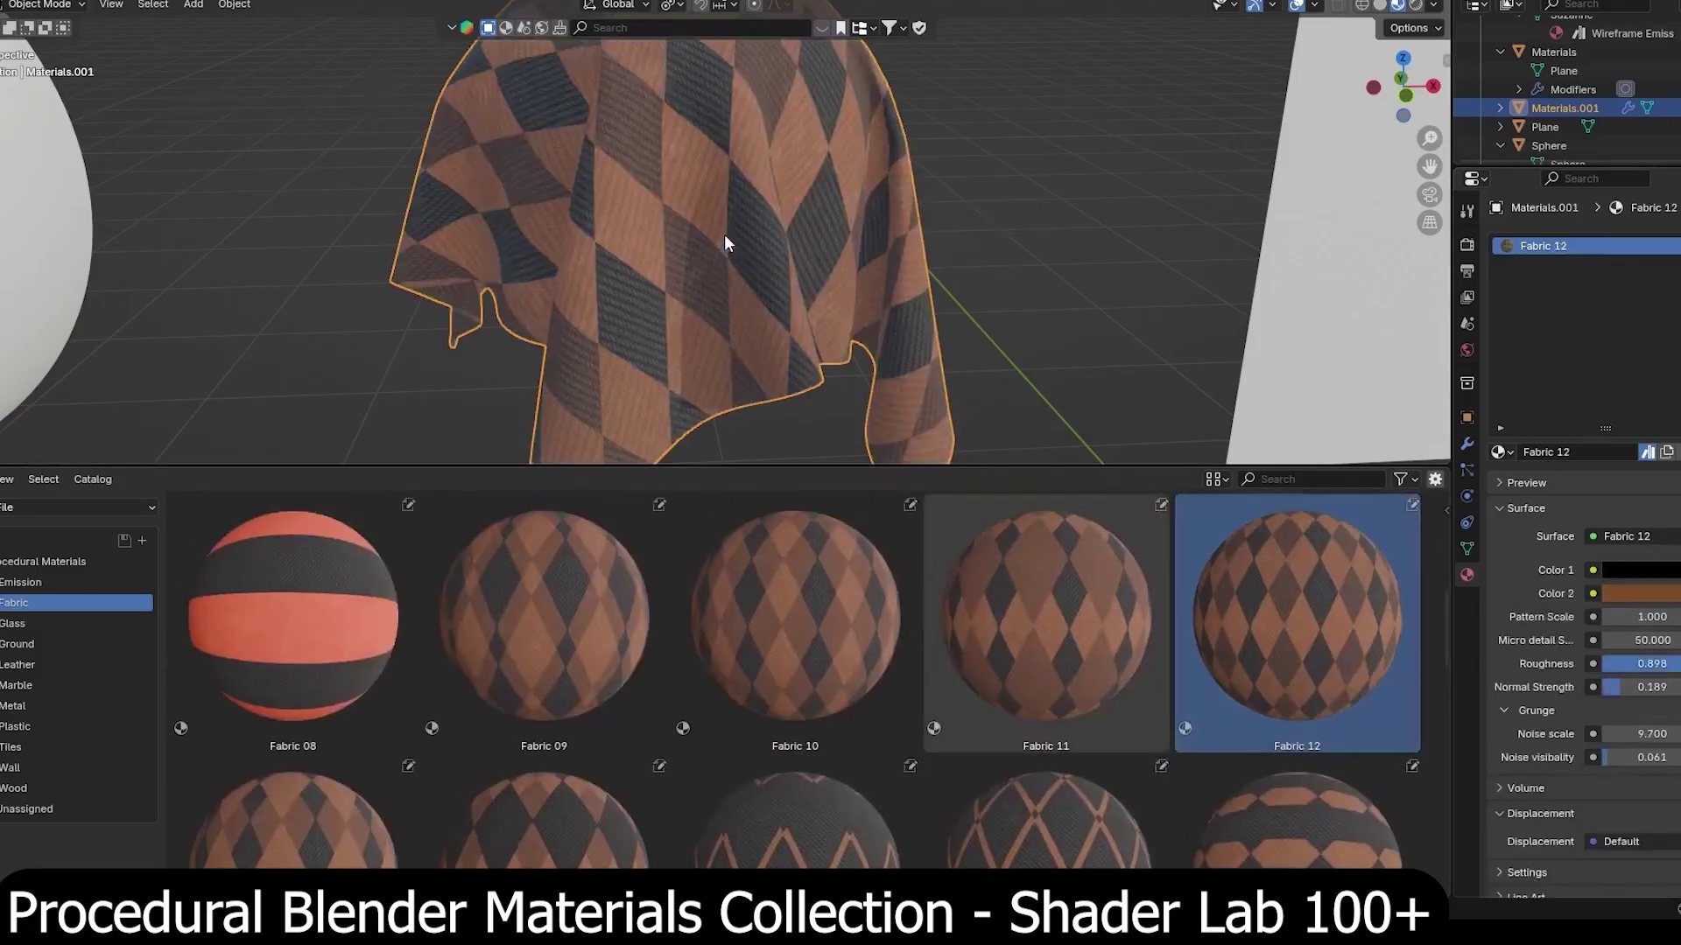
{"action": "left_click_drag", "start_coordinate": [293, 587], "coordinate": [619, 187]}
{"action": "scroll", "coordinate": [1030, 738], "scroll_direction": "up", "scroll_amount": 3}
{"action": "scroll", "coordinate": [1029, 738], "scroll_direction": "up", "scroll_amount": 2}
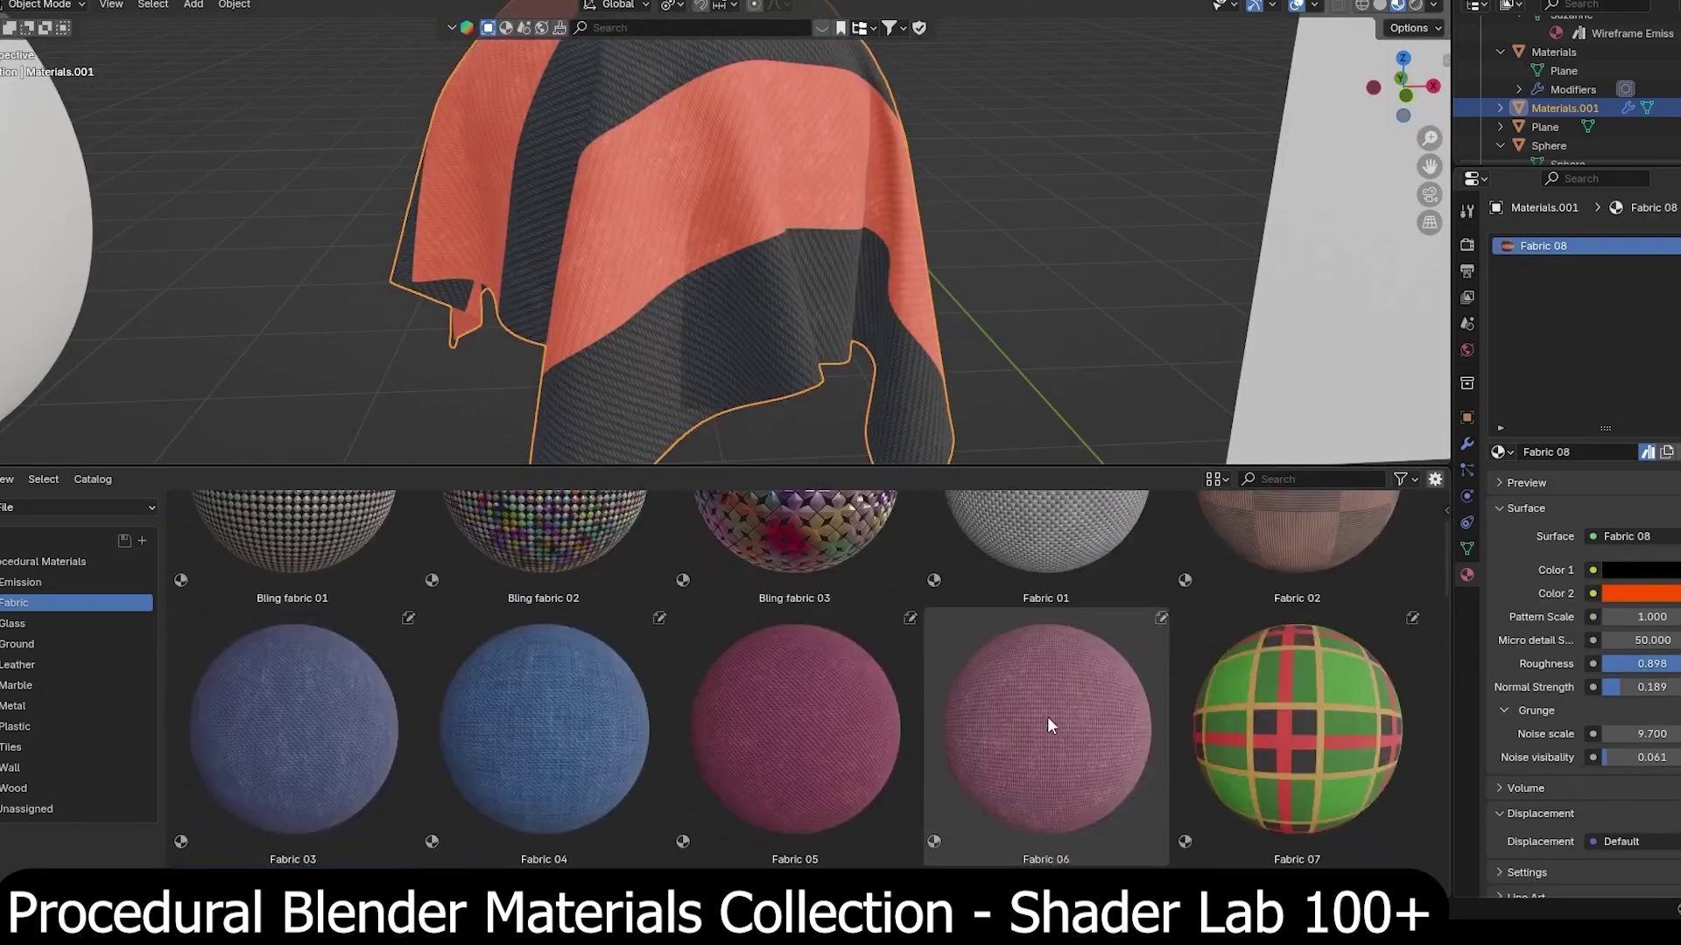
{"action": "left_click_drag", "start_coordinate": [1635, 617], "coordinate": [1630, 640]}
Step: Finish by applying Fabric 01 to the cloth
{"action": "scroll", "coordinate": [775, 191], "scroll_direction": "up", "scroll_amount": 5}
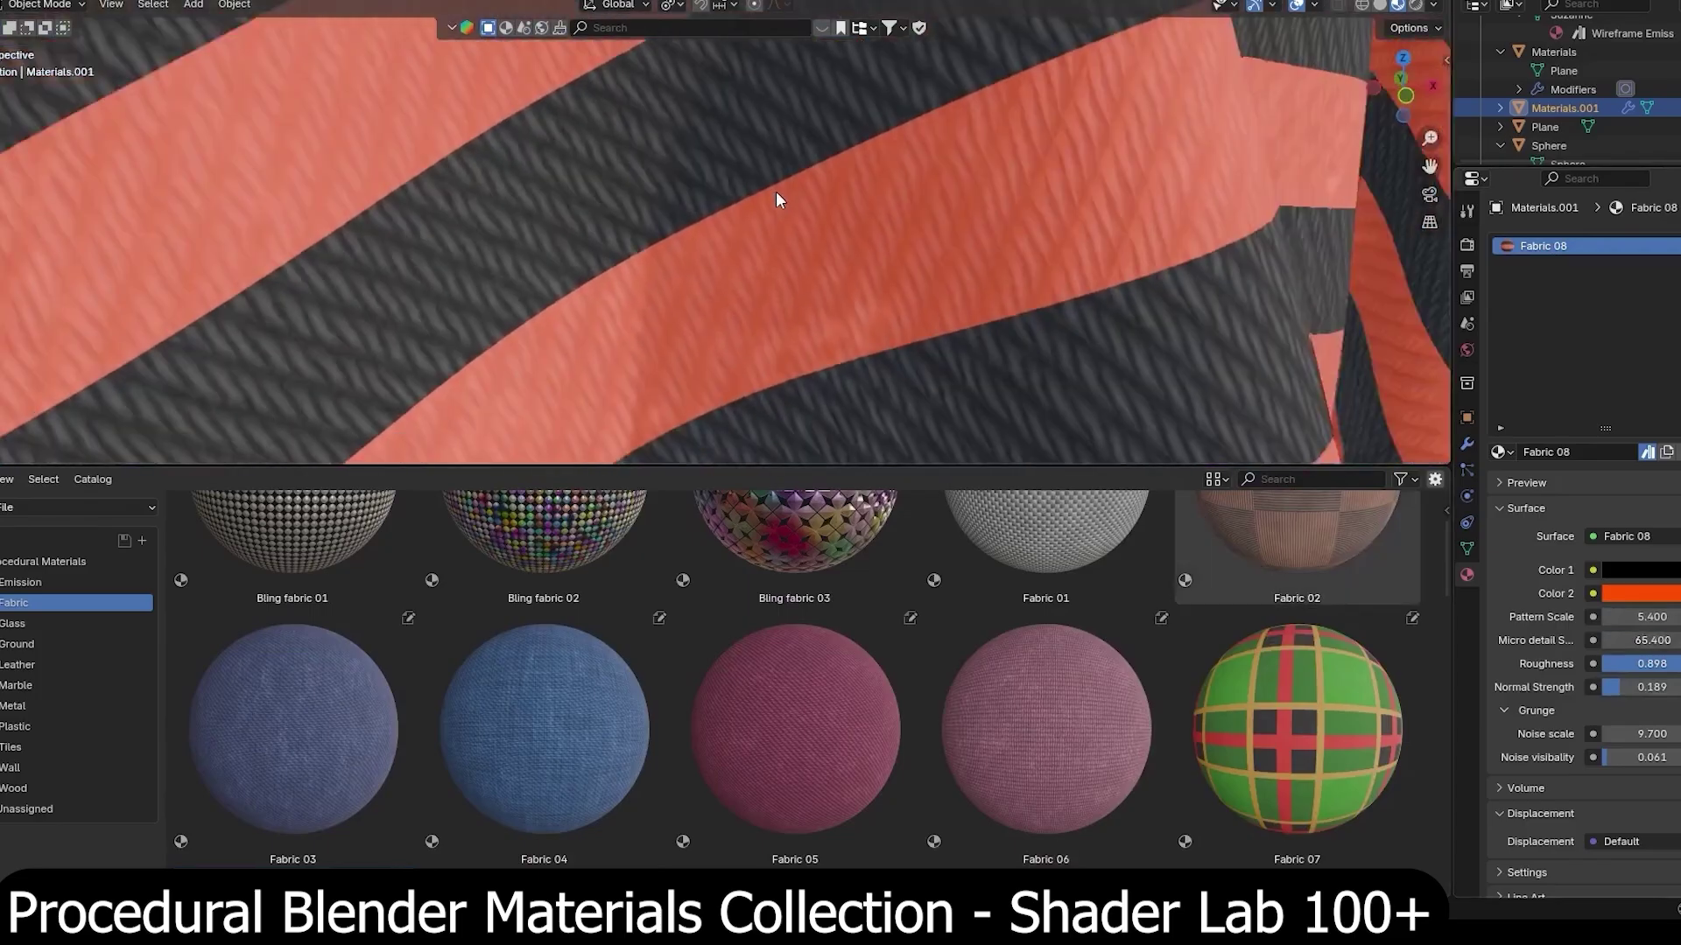
{"action": "scroll", "coordinate": [776, 191], "scroll_direction": "down", "scroll_amount": 4}
{"action": "scroll", "coordinate": [1095, 744], "scroll_direction": "up", "scroll_amount": 2}
{"action": "left_click_drag", "start_coordinate": [693, 246], "coordinate": [693, 248]}
{"action": "scroll", "coordinate": [757, 212], "scroll_direction": "down", "scroll_amount": 3}
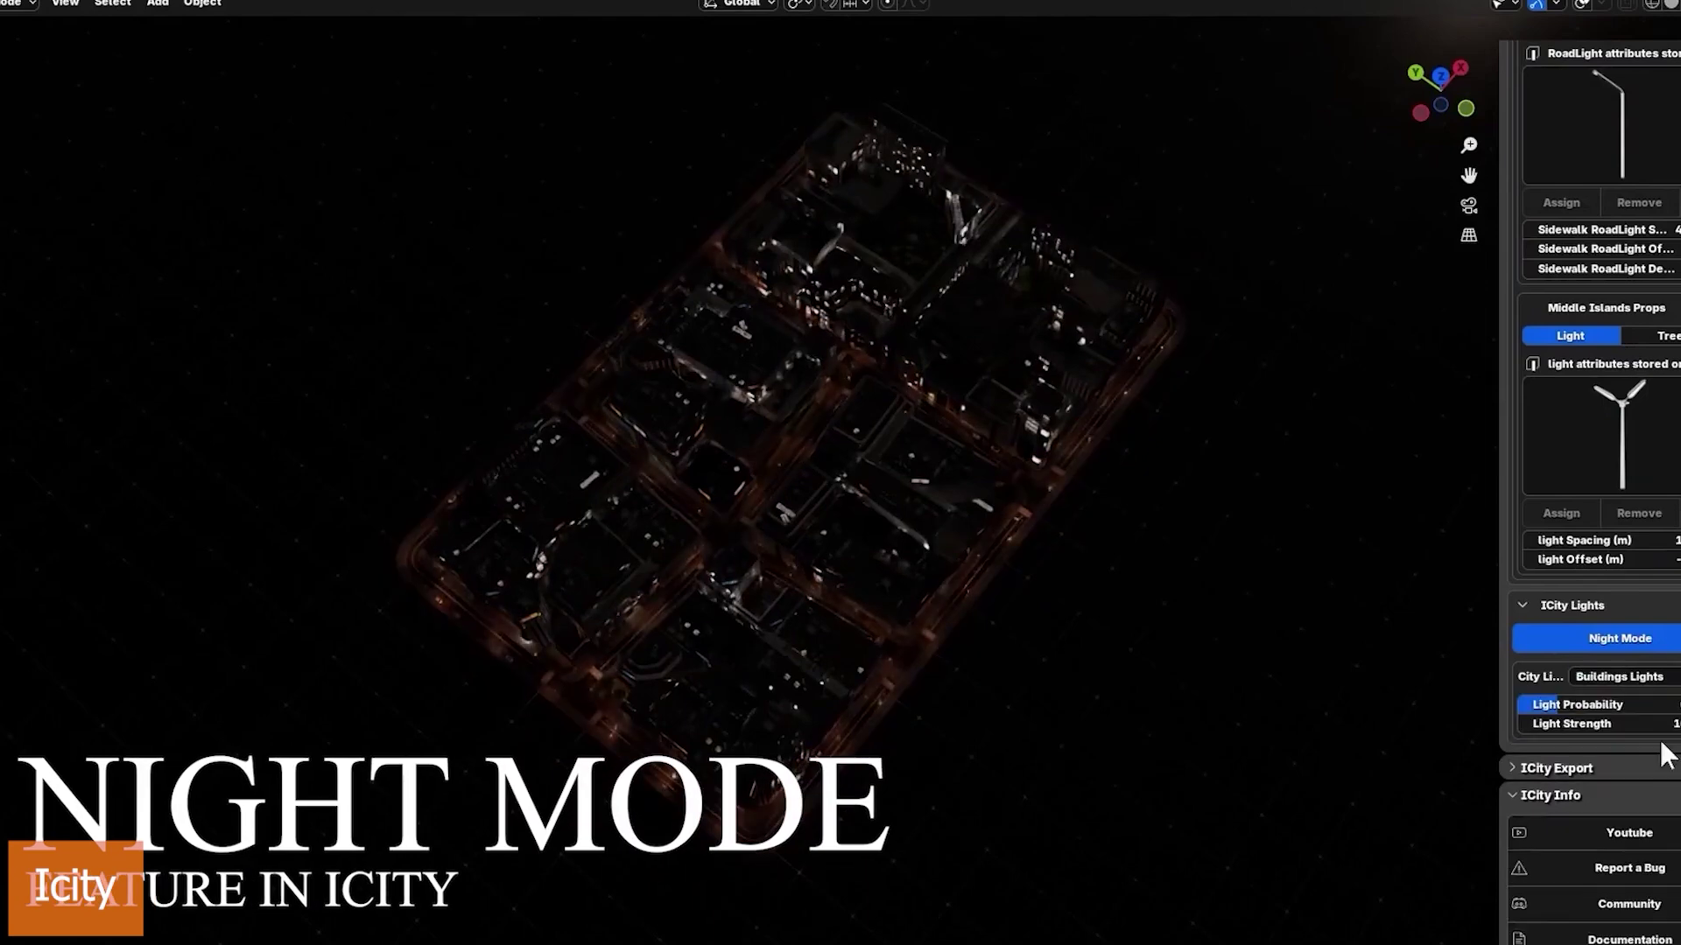
Step: Confirm the new night light probability and switch street parking to Right, then Double
{"action": "key", "text": "Return"}
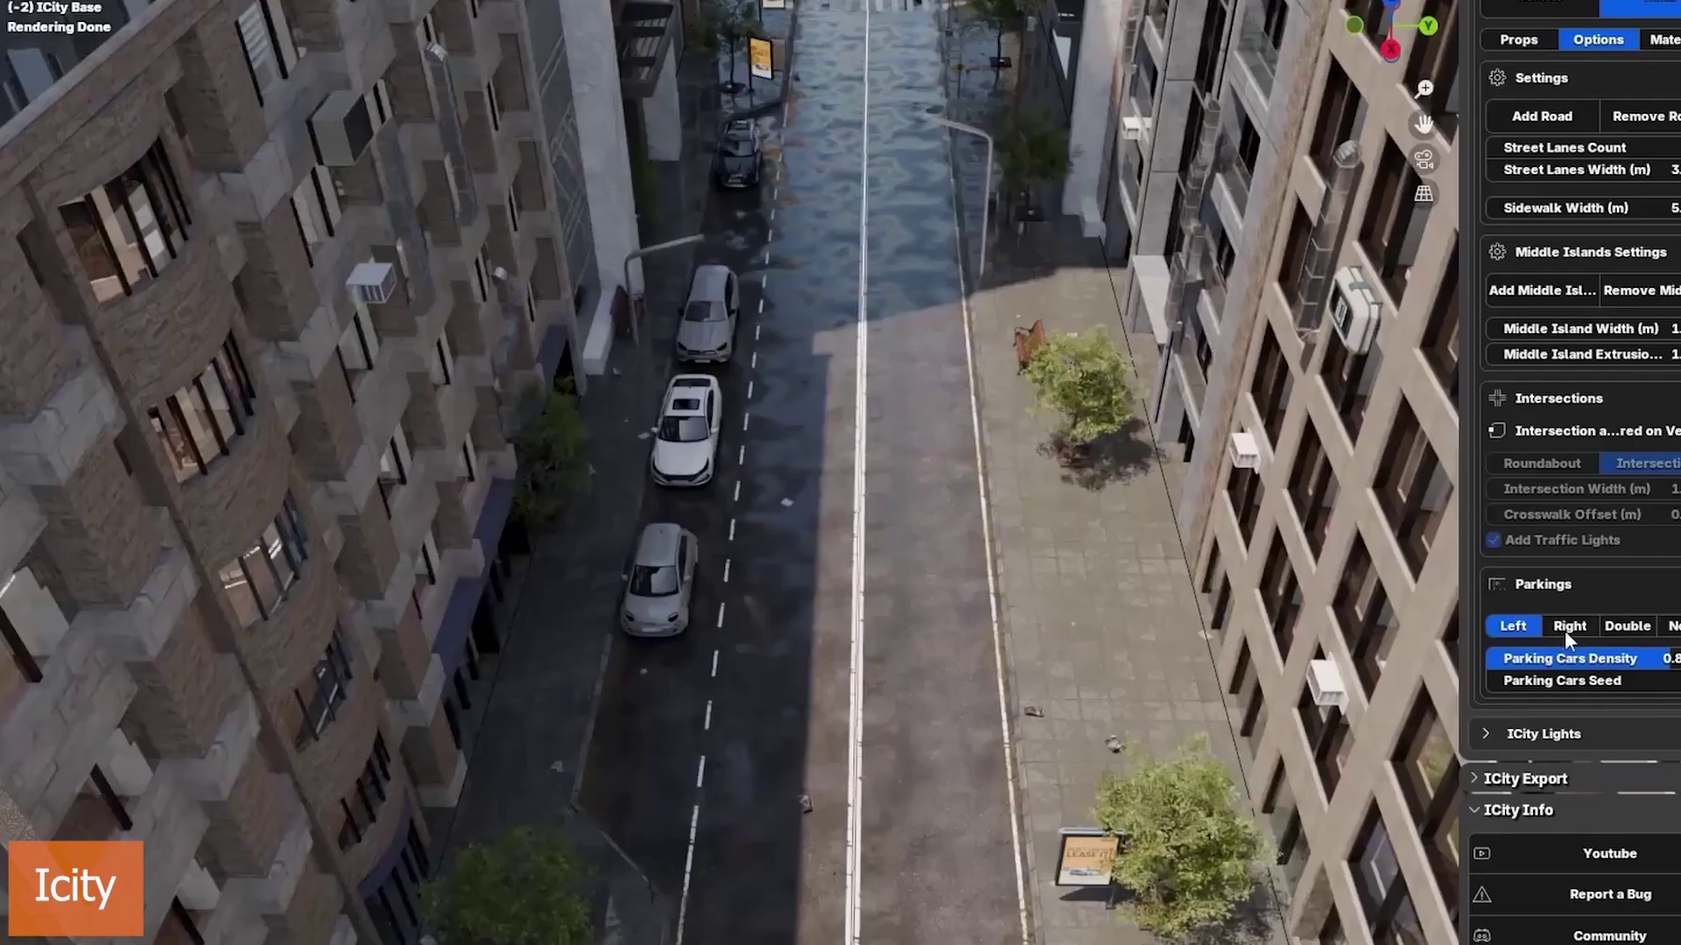
{"action": "left_click", "coordinate": [1563, 630]}
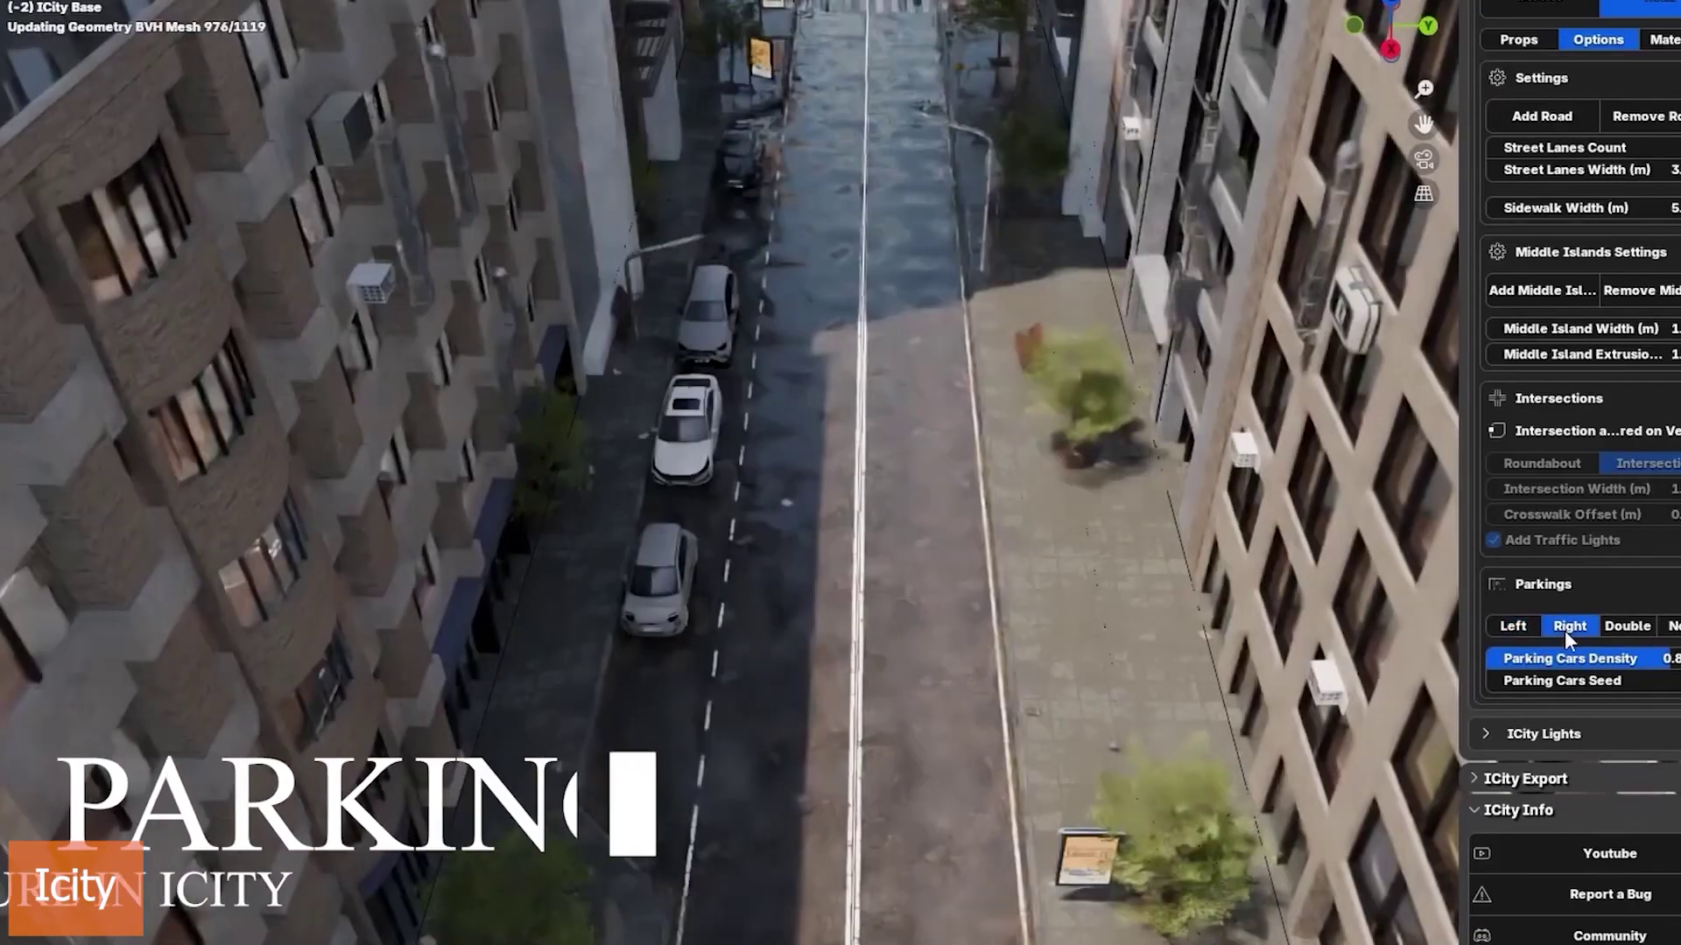
{"action": "left_click", "coordinate": [1620, 629]}
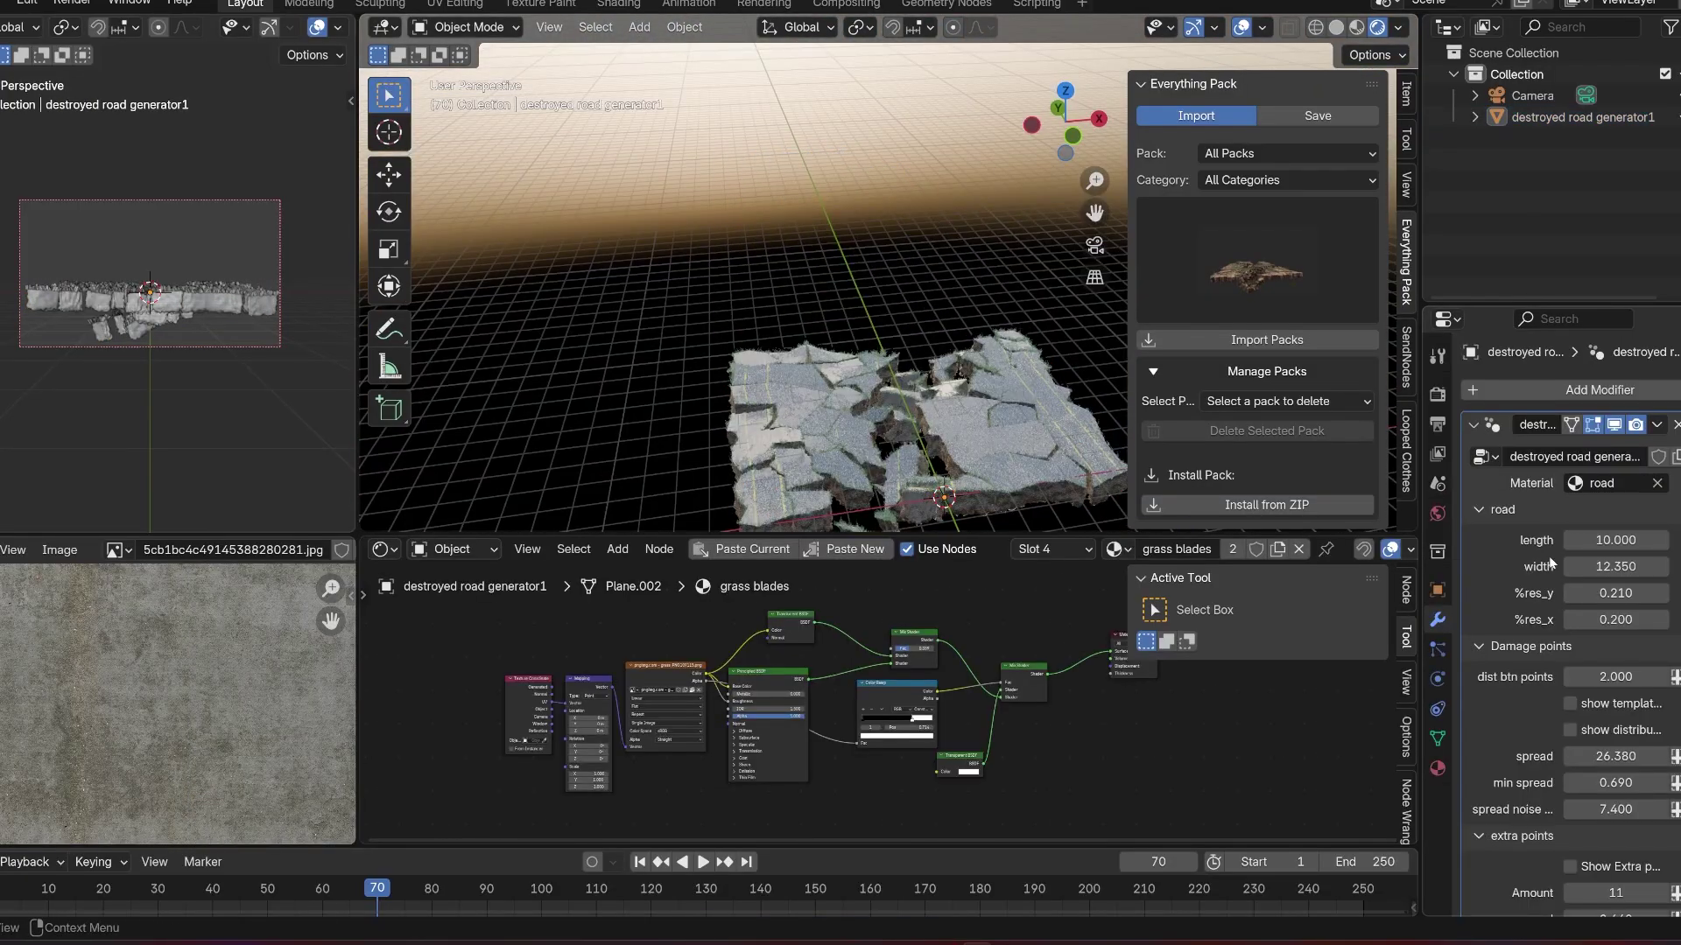
Step: Lengthen the destroyed road to 20.55 and set the world colour to a Sky Texture
{"action": "left_click_drag", "start_coordinate": [1615, 540], "coordinate": [1655, 540]}
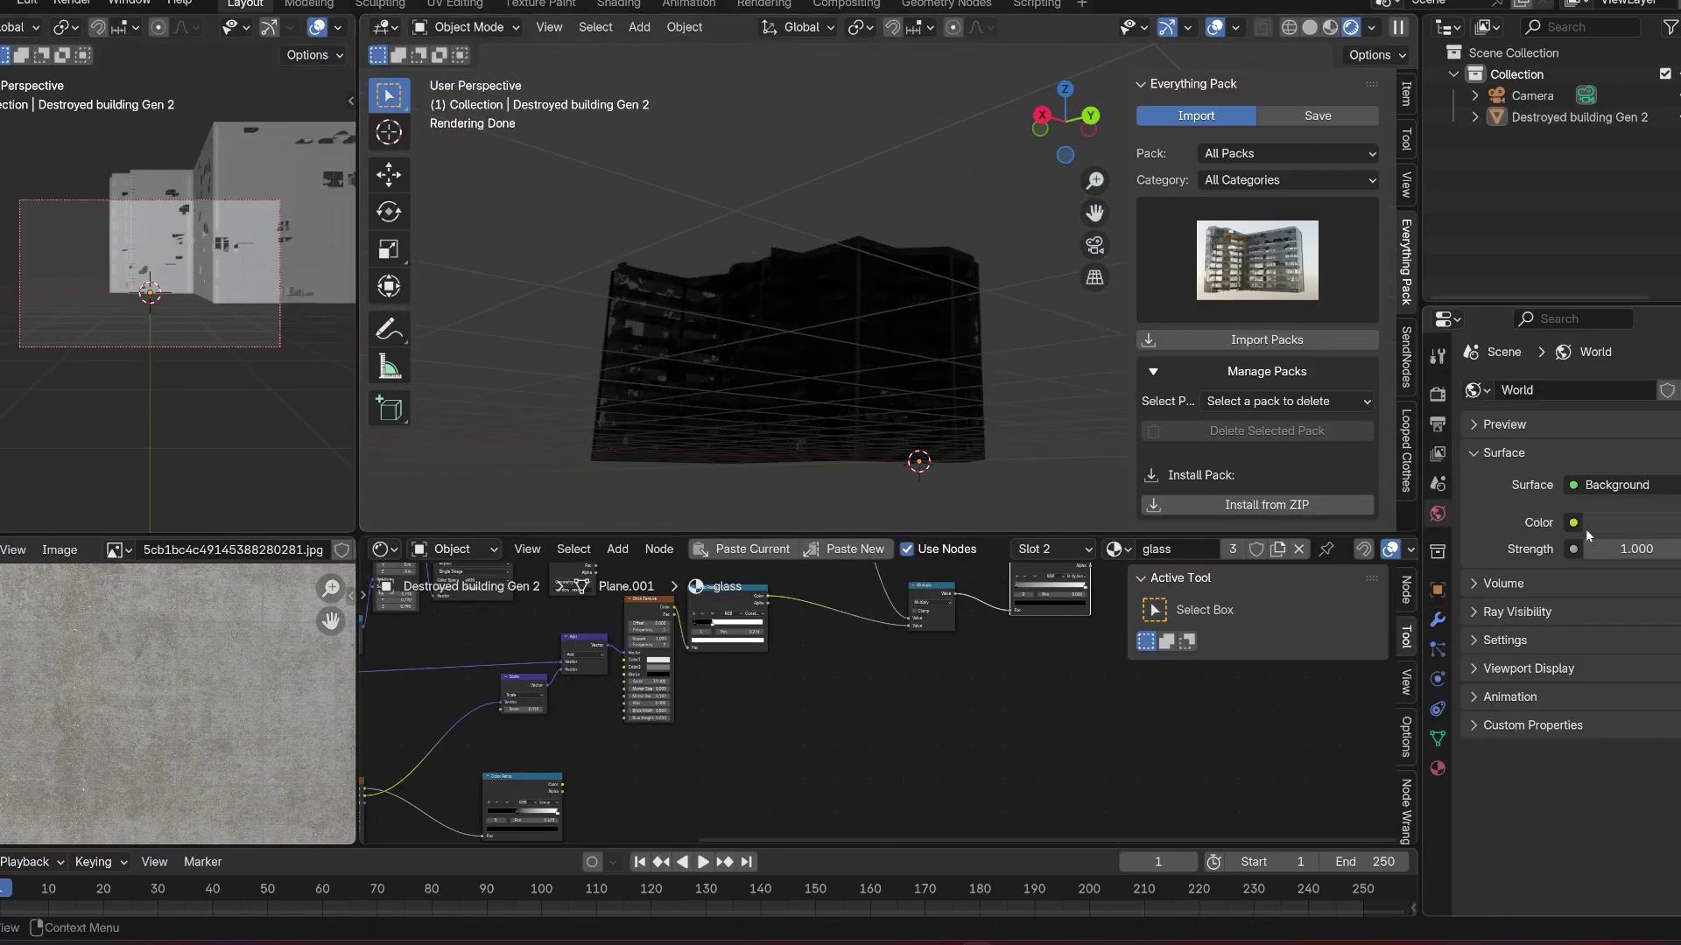
{"action": "left_click", "coordinate": [1573, 522]}
{"action": "left_click", "coordinate": [787, 751]}
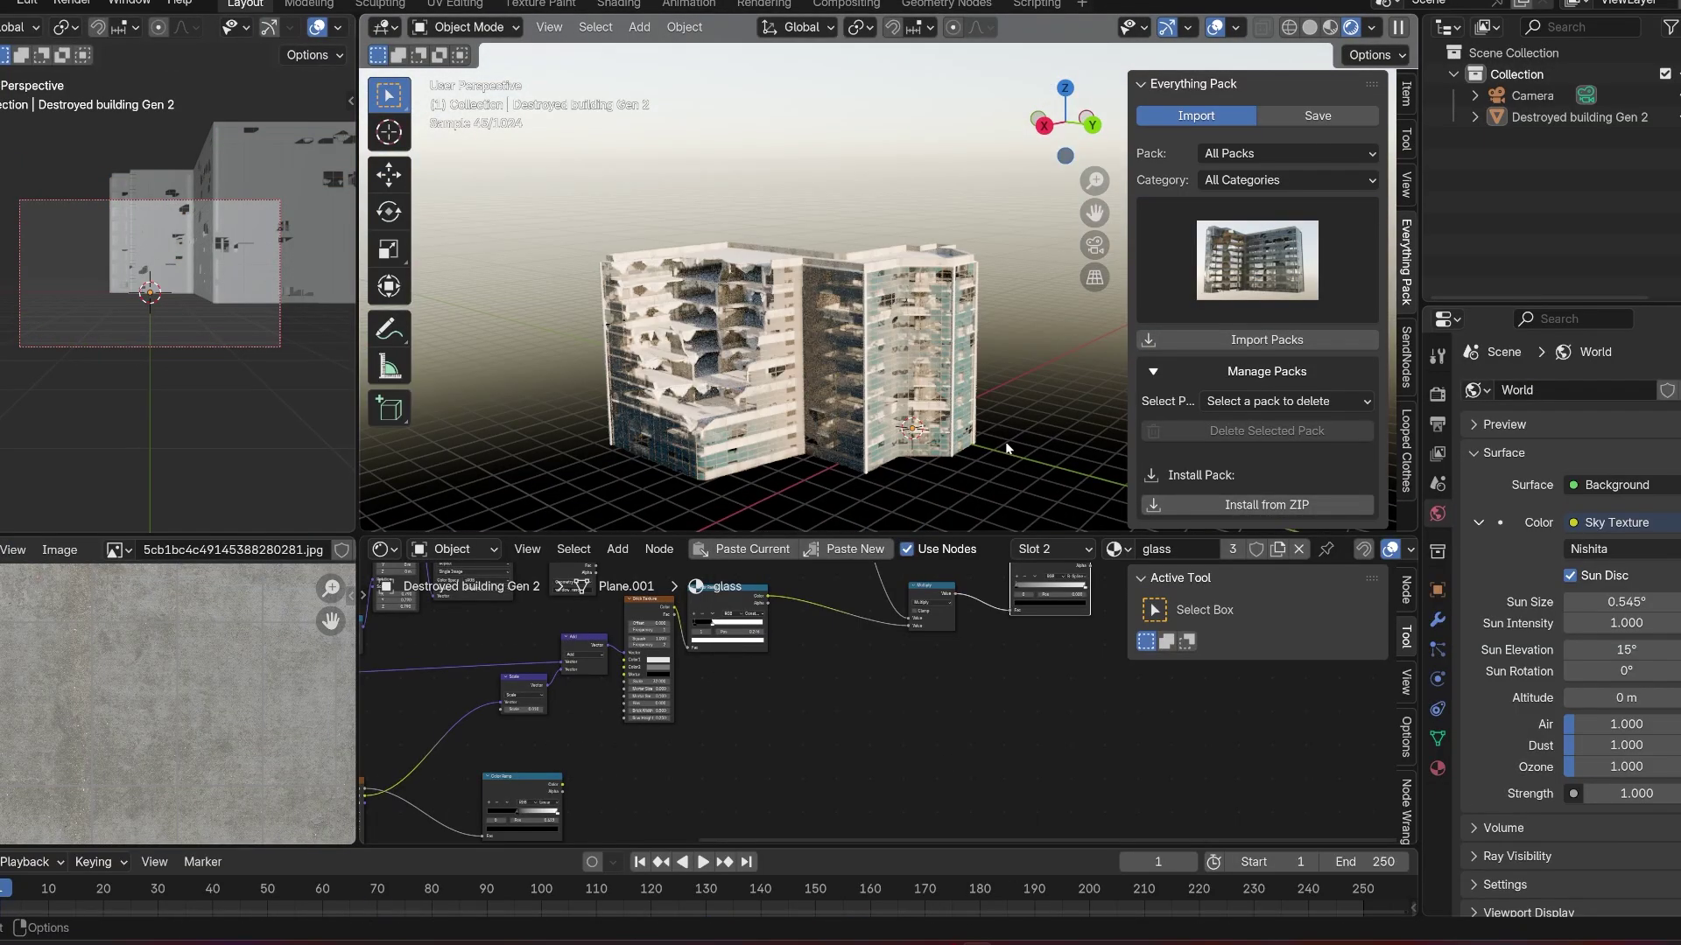